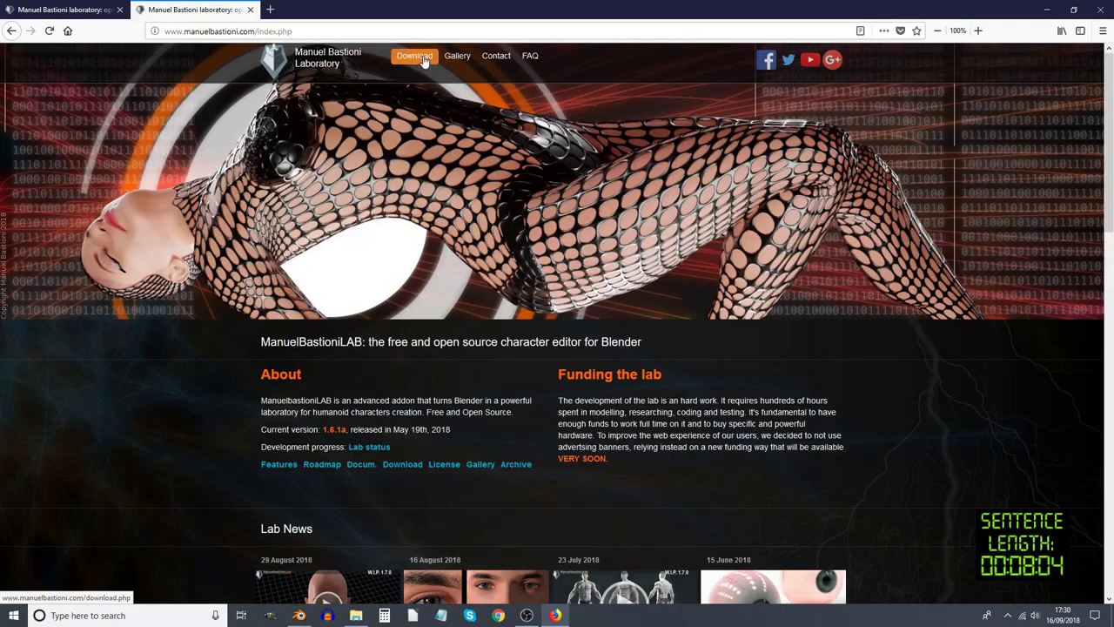
Start downloading the ManuelBastioniLAB 1.6.1a add-on zip from the site's Download page
{"action": "left_click", "coordinate": [424, 60]}
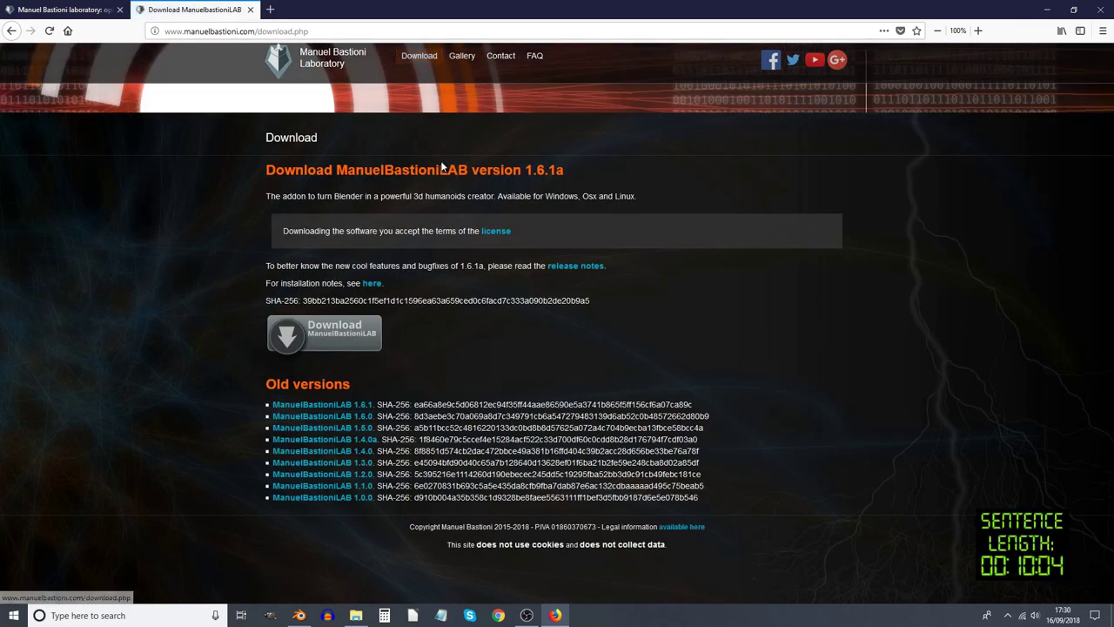
{"action": "left_click", "coordinate": [291, 342]}
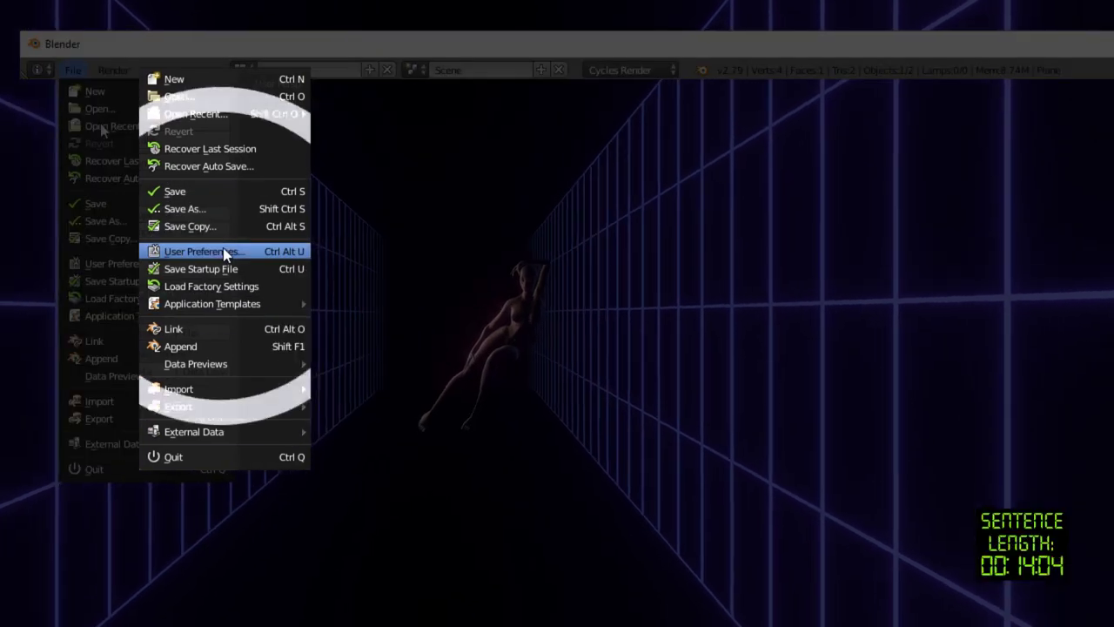
Open Blender's add-on preferences, then scroll the Rhubarb Lip Sync README to 'How to run Rhubarb Lip Sync'
{"action": "left_click", "coordinate": [223, 251]}
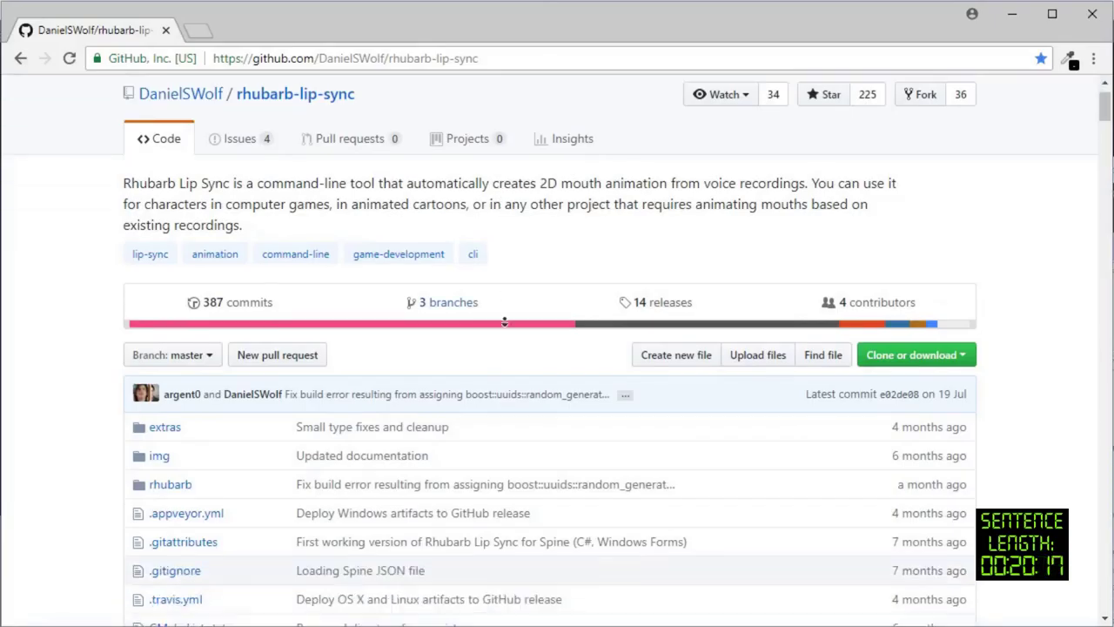
{"action": "scroll", "coordinate": [505, 324], "scroll_direction": "down", "scroll_amount": 5}
{"action": "scroll", "coordinate": [505, 324], "scroll_direction": "down", "scroll_amount": 5}
{"action": "scroll", "coordinate": [505, 324], "scroll_direction": "down", "scroll_amount": 6}
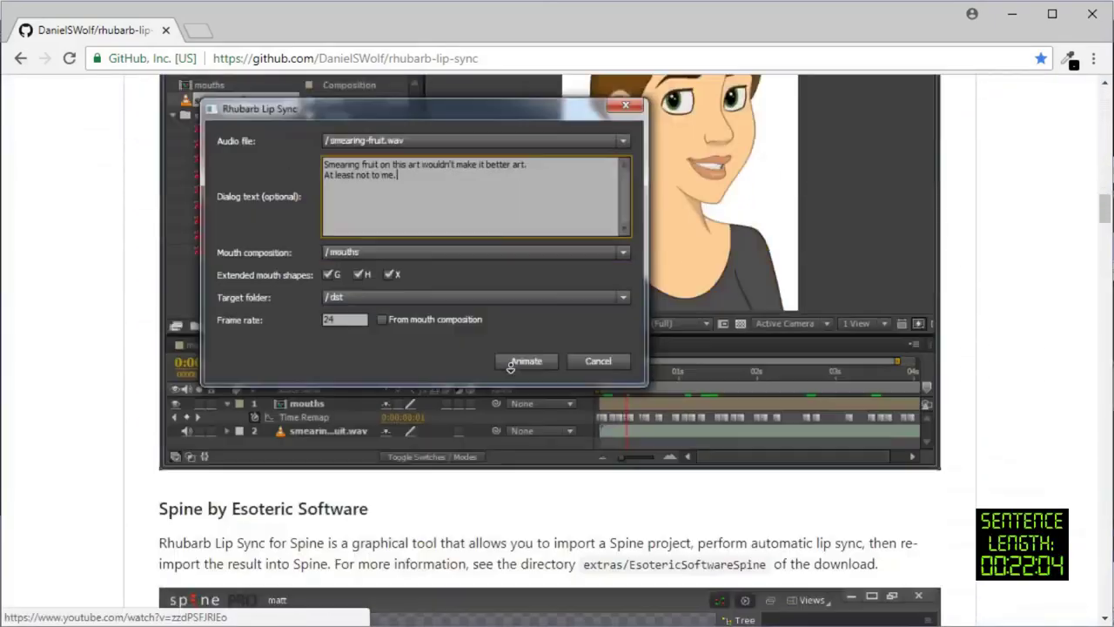
{"action": "scroll", "coordinate": [509, 348], "scroll_direction": "down", "scroll_amount": 5}
{"action": "scroll", "coordinate": [510, 366], "scroll_direction": "down", "scroll_amount": 5}
{"action": "scroll", "coordinate": [511, 351], "scroll_direction": "down", "scroll_amount": 4}
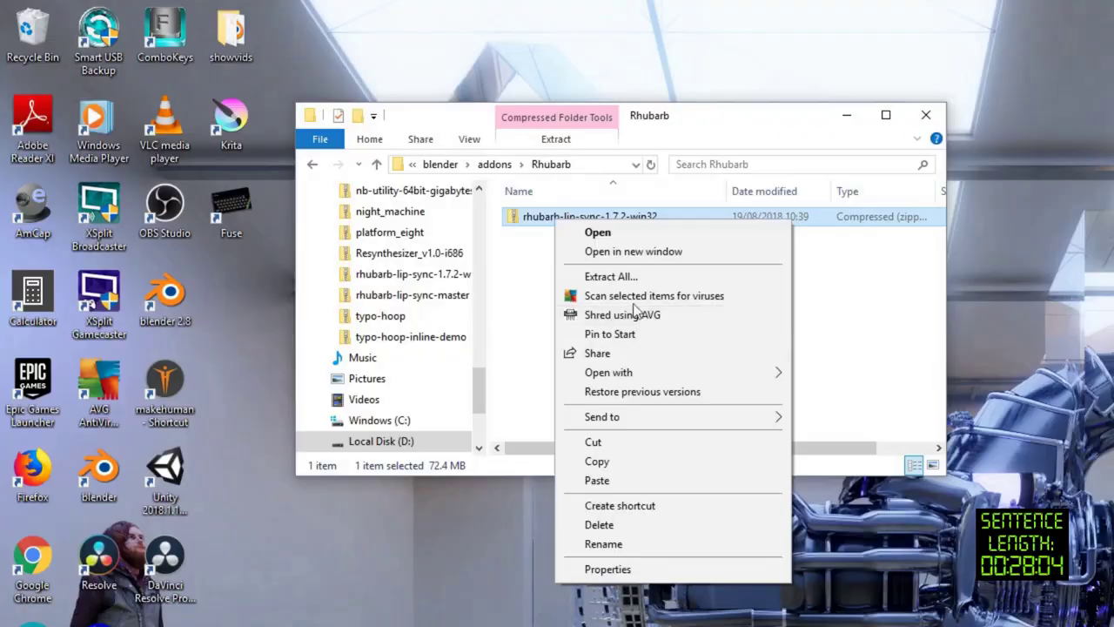
Extract the rhubarb-lip-sync 1.7.2 zip in place, then view the repository's download options
{"action": "left_click", "coordinate": [611, 276]}
{"action": "left_click", "coordinate": [992, 623]}
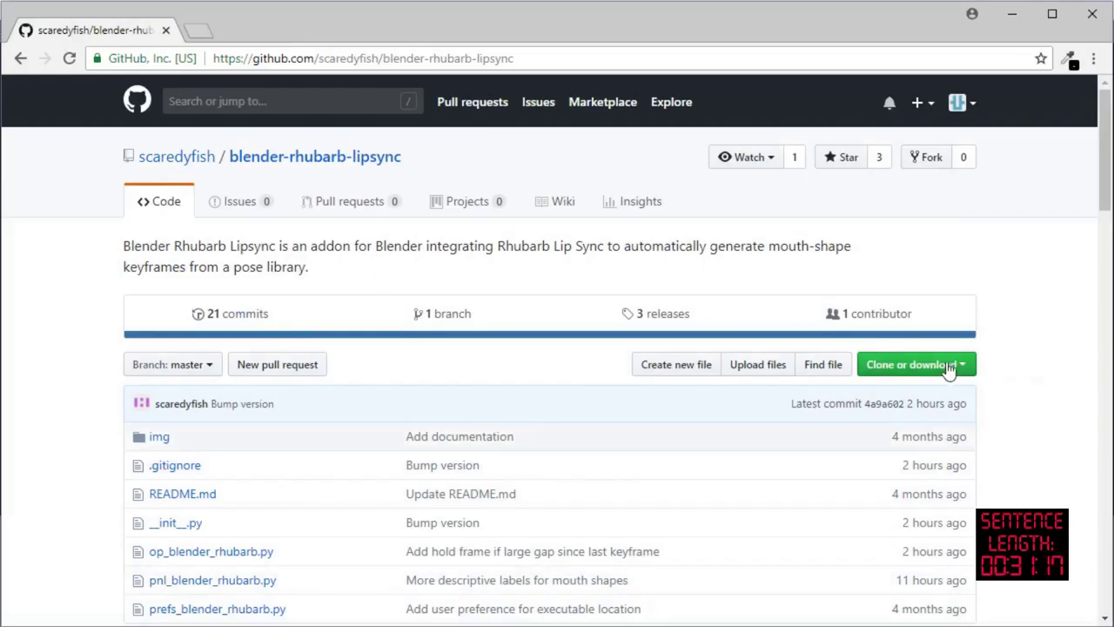
{"action": "left_click", "coordinate": [949, 366]}
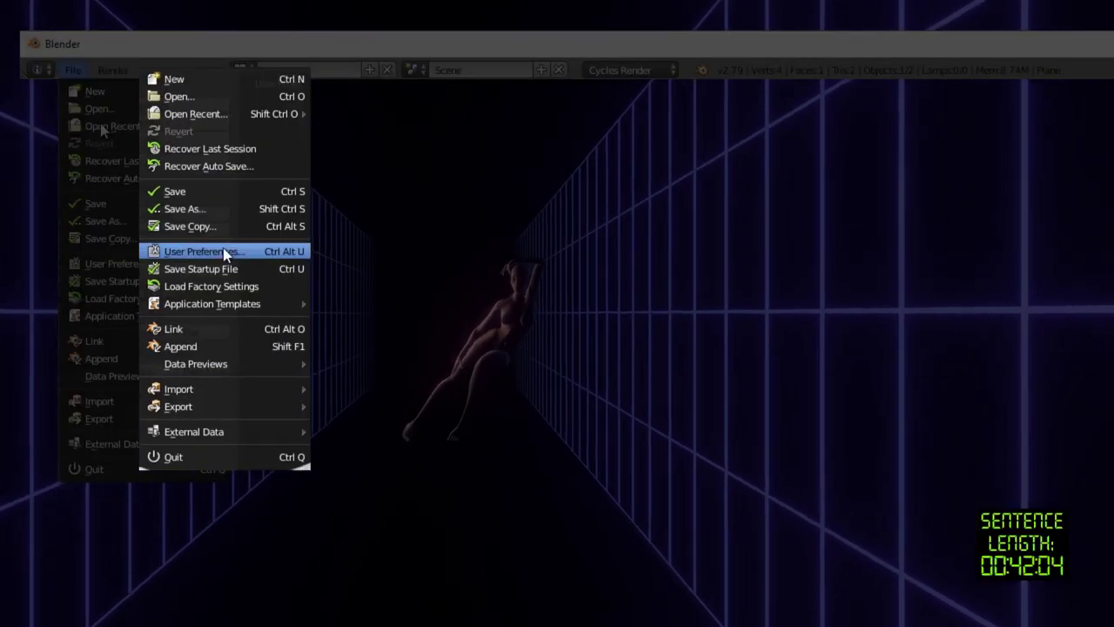
Point the Rhubarb Lipsync add-on's executable path to rhubarb.exe in the extracted folder
{"action": "left_click", "coordinate": [224, 254]}
{"action": "left_click", "coordinate": [380, 108]}
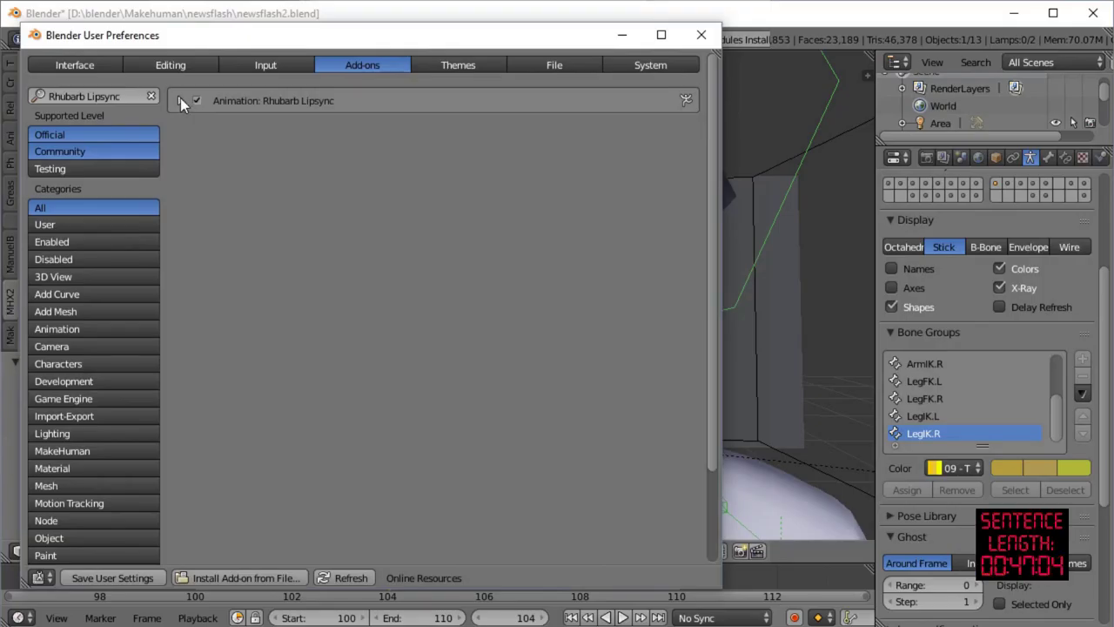
{"action": "left_click", "coordinate": [180, 98]}
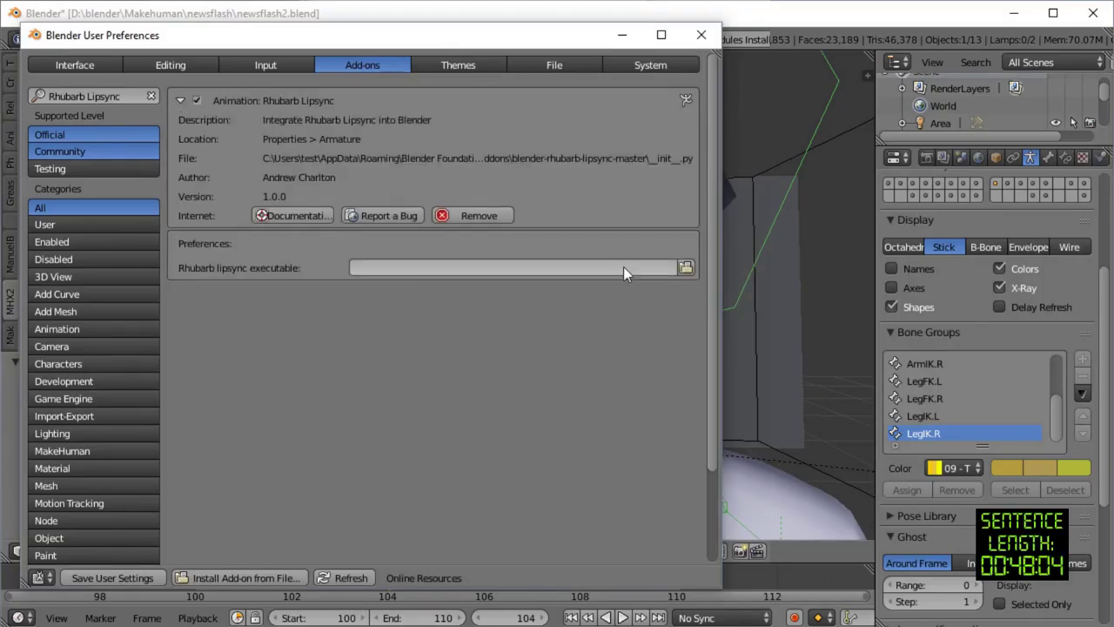
{"action": "left_click", "coordinate": [687, 268]}
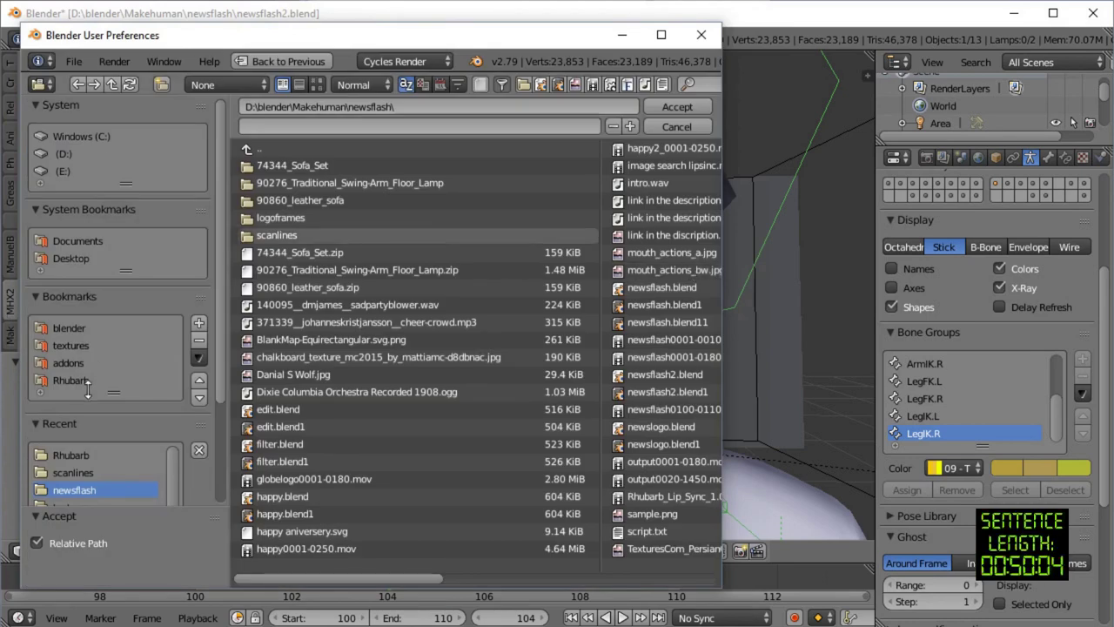
{"action": "left_click", "coordinate": [58, 383]}
{"action": "left_click", "coordinate": [319, 165]}
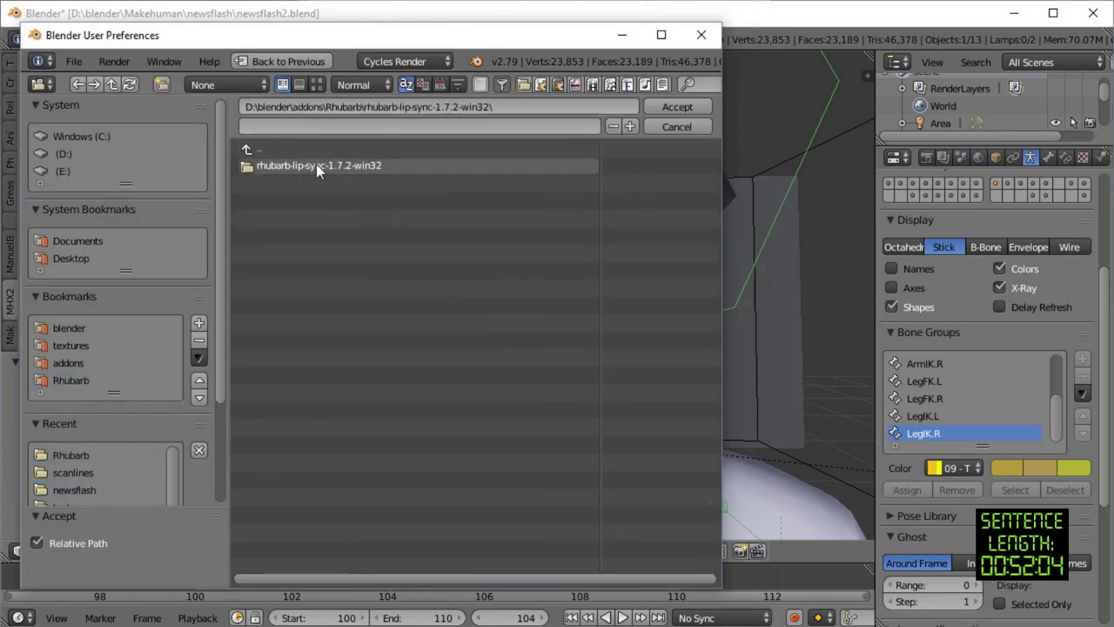
{"action": "left_click", "coordinate": [316, 163]}
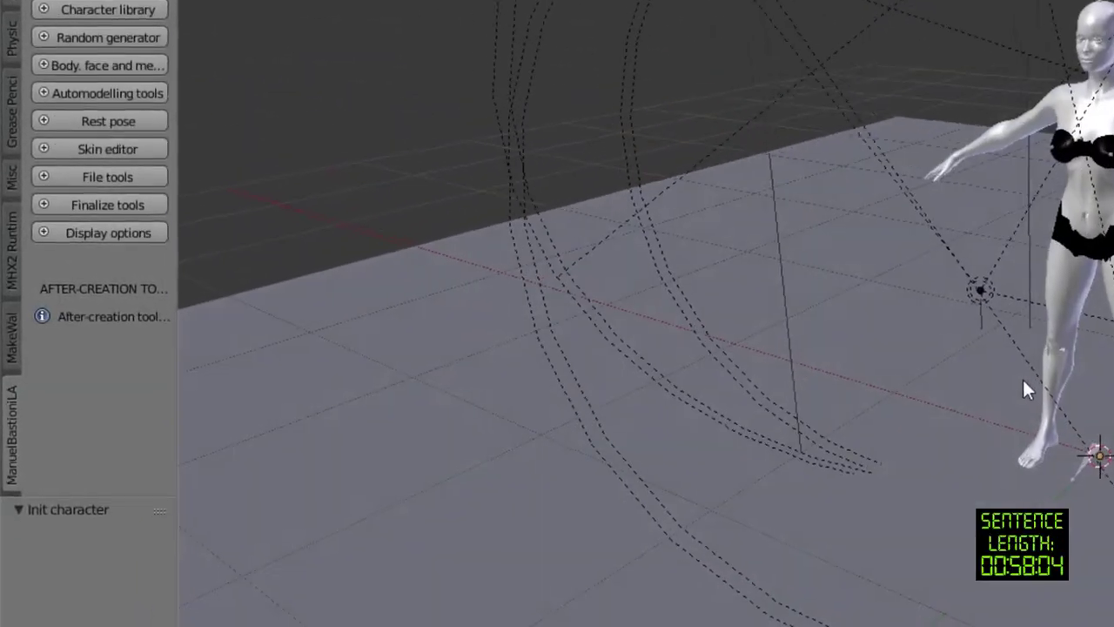
Uncheck Save images under Finalize tools and finalize the character
{"action": "left_click", "coordinate": [161, 139]}
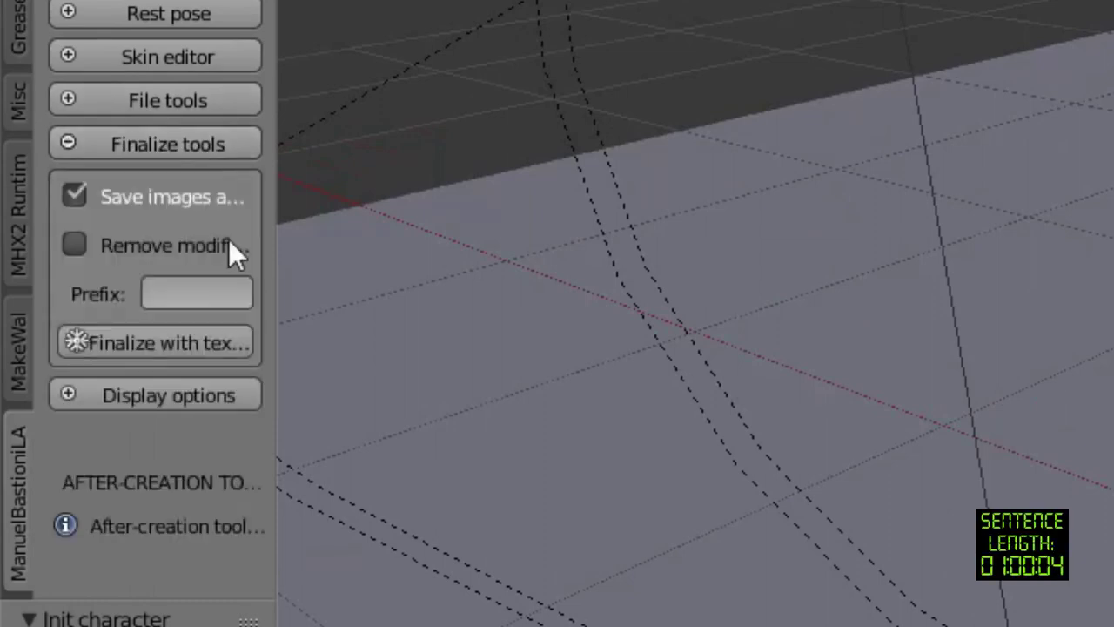
{"action": "left_click", "coordinate": [74, 197]}
{"action": "left_click", "coordinate": [151, 347]}
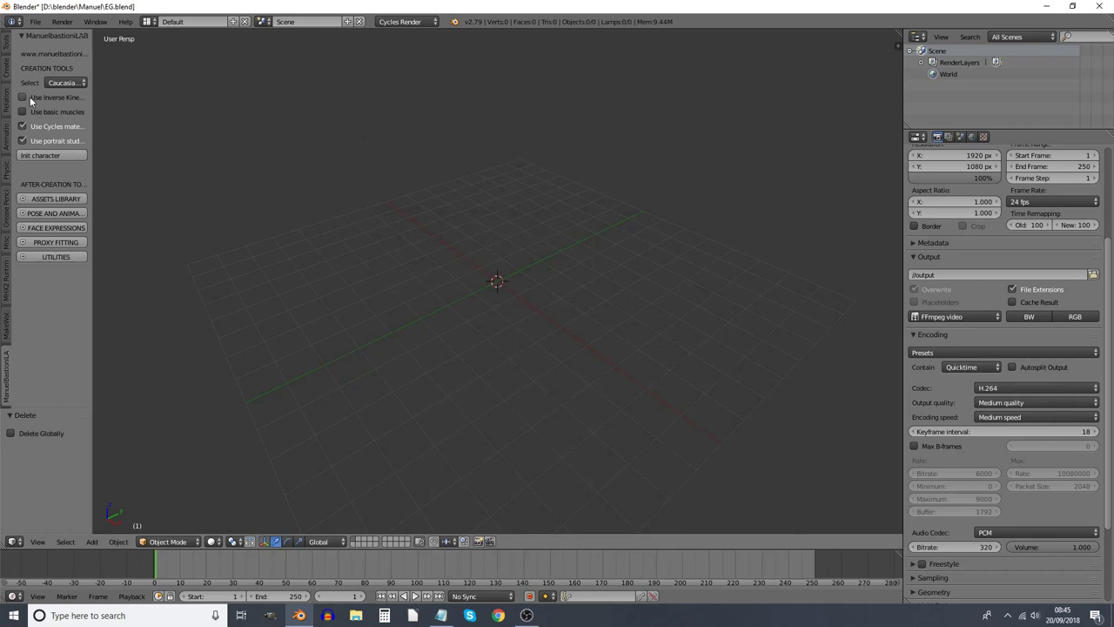
Widen the tool shelf, then move and rotate the hand IK control toward the chest
{"action": "left_click_drag", "start_coordinate": [94, 114], "coordinate": [127, 112]}
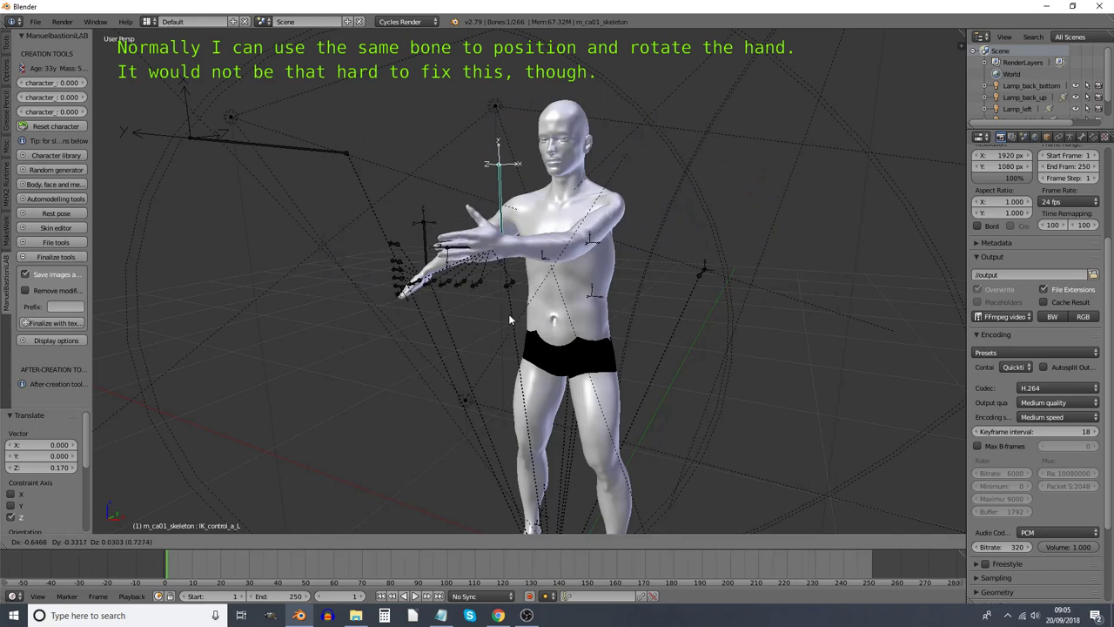
{"action": "left_click", "coordinate": [658, 313]}
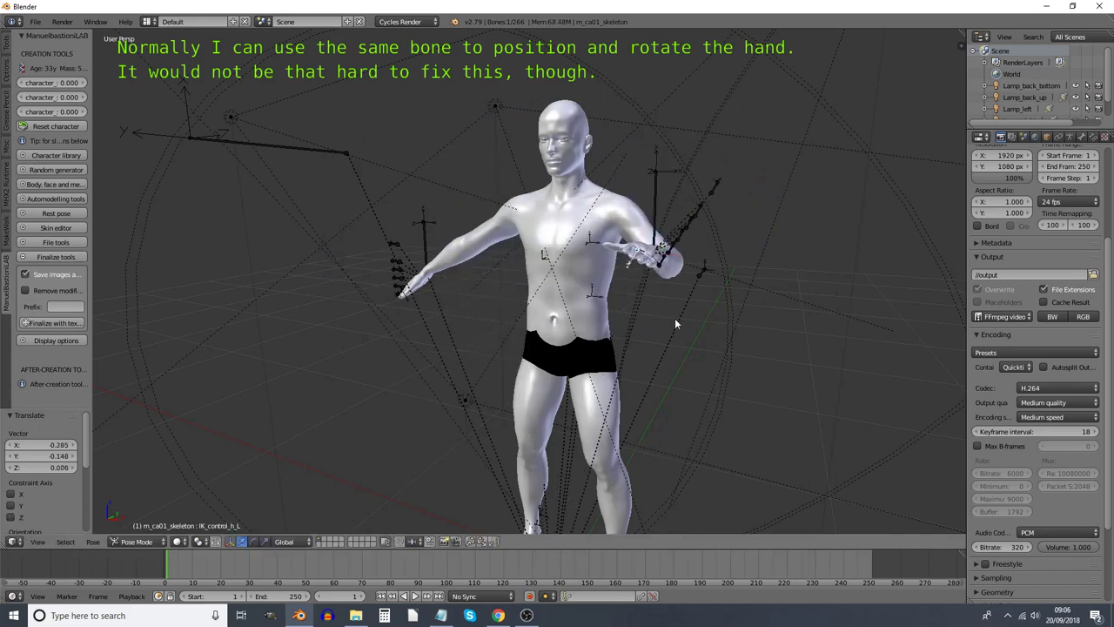
{"action": "key", "text": "r"}
{"action": "key", "text": "r"}
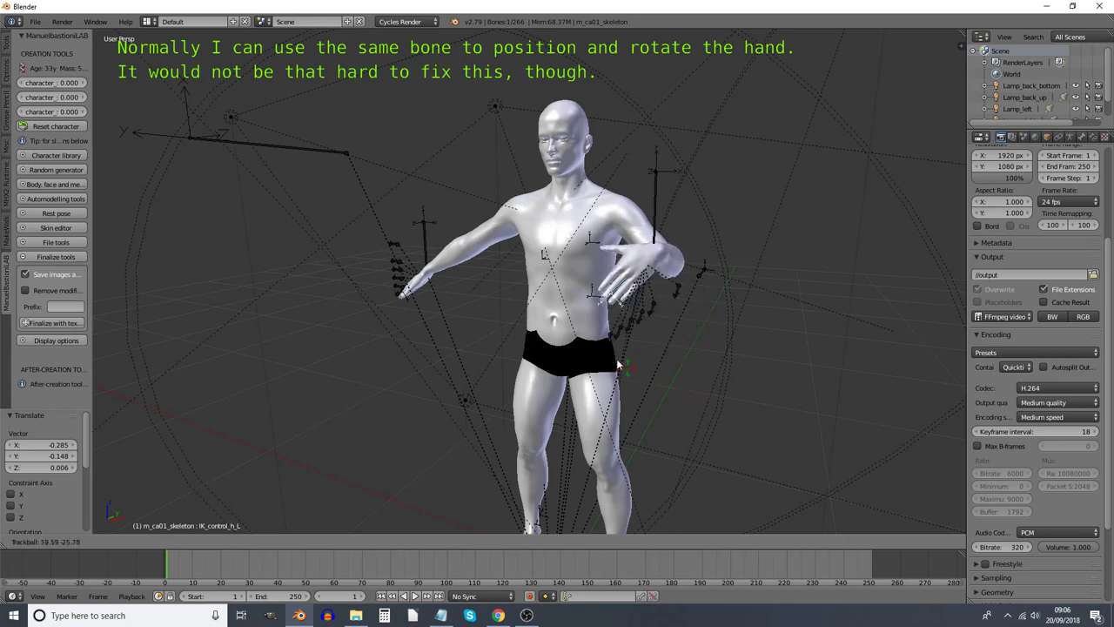
{"action": "left_click", "coordinate": [648, 400]}
{"action": "key", "text": "r"}
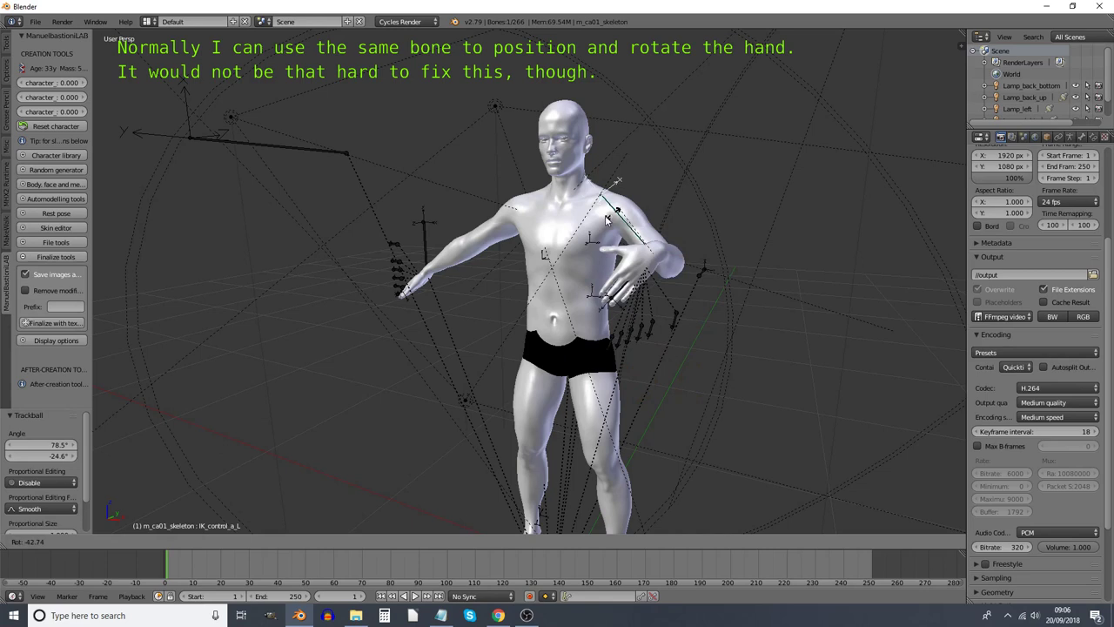
{"action": "right_click", "coordinate": [599, 226]}
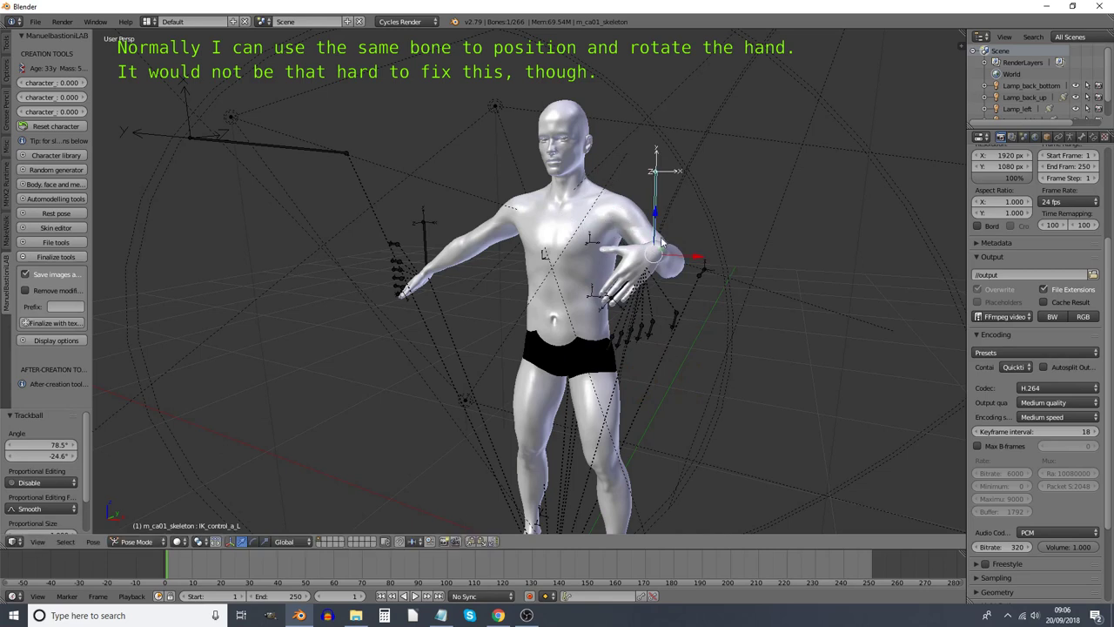
{"action": "key", "text": "g"}
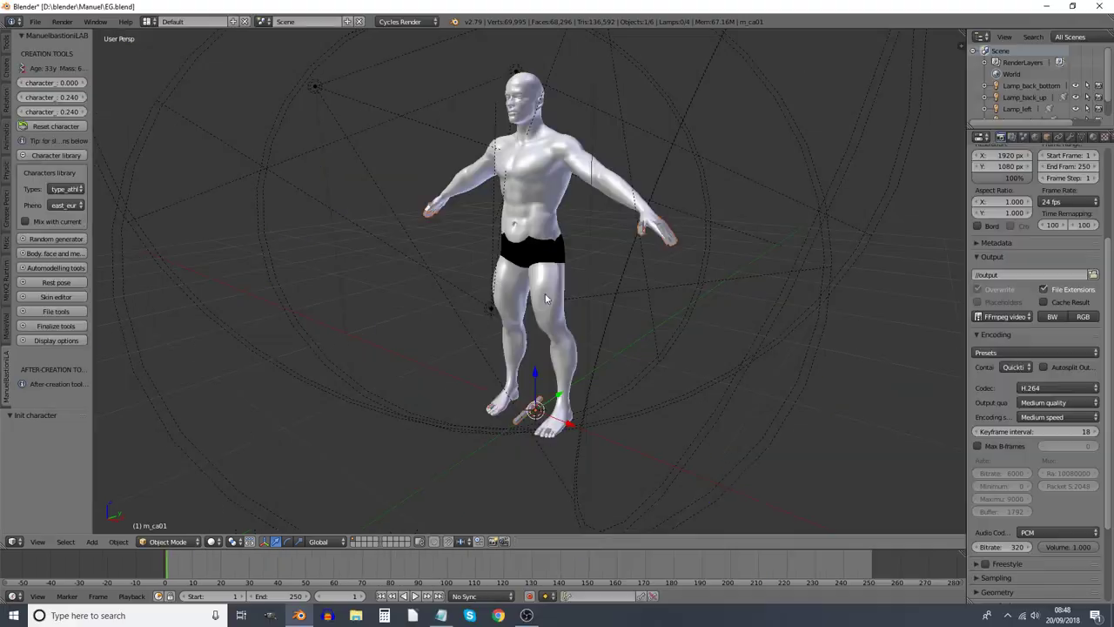
Zoom to the character, enable Save images in Finalize tools, and widen the tool shelf
{"action": "scroll", "coordinate": [573, 332], "scroll_direction": "up", "scroll_amount": 5}
{"action": "scroll", "coordinate": [620, 301], "scroll_direction": "up", "scroll_amount": 3}
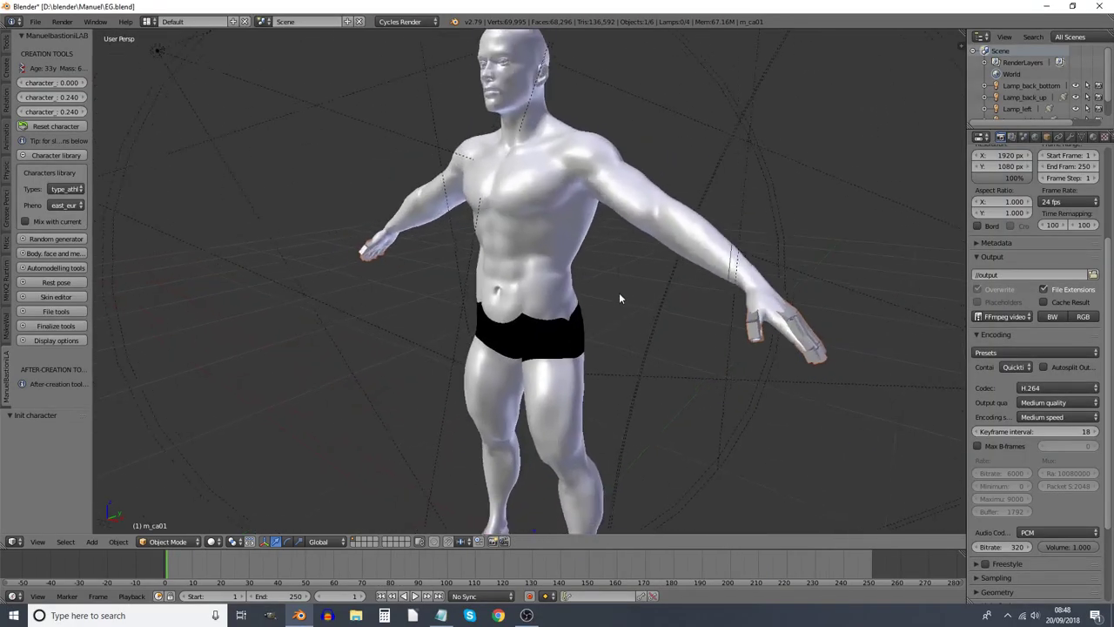
{"action": "middle_click_drag", "start_coordinate": [619, 299], "coordinate": [559, 355]}
{"action": "scroll", "coordinate": [559, 355], "scroll_direction": "up", "scroll_amount": 2}
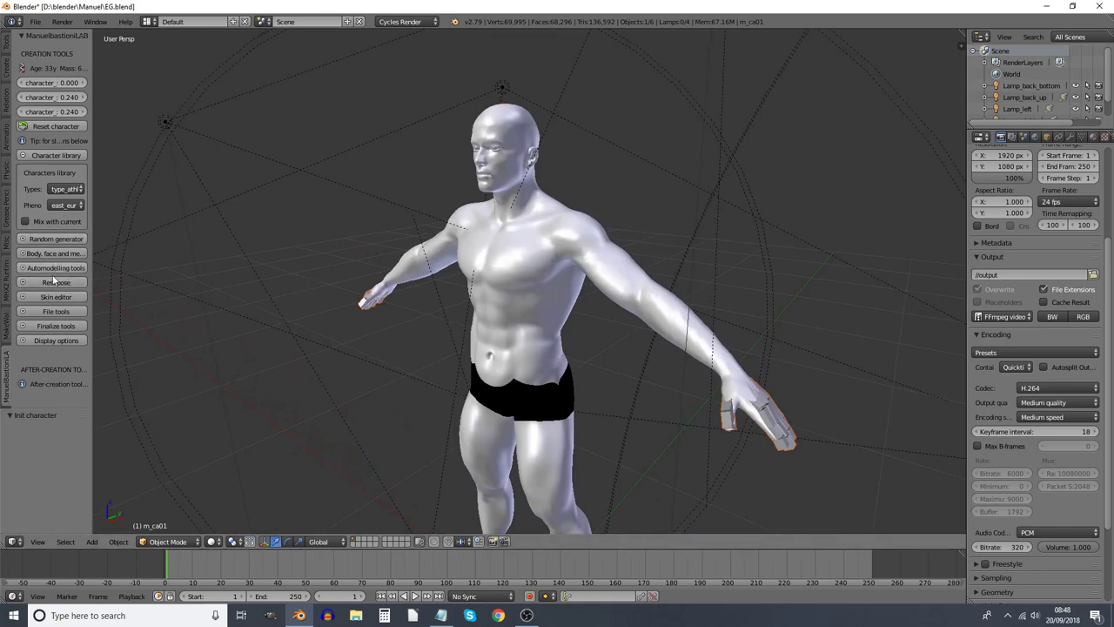
{"action": "left_click", "coordinate": [41, 325]}
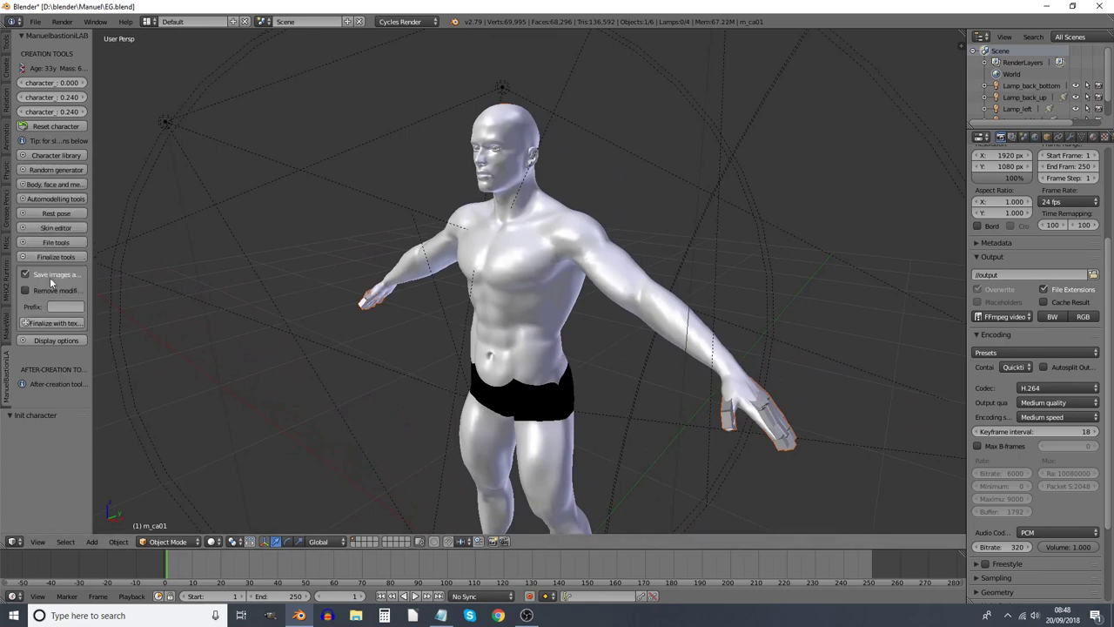
{"action": "left_click", "coordinate": [24, 274]}
{"action": "left_click_drag", "start_coordinate": [93, 293], "coordinate": [160, 294]}
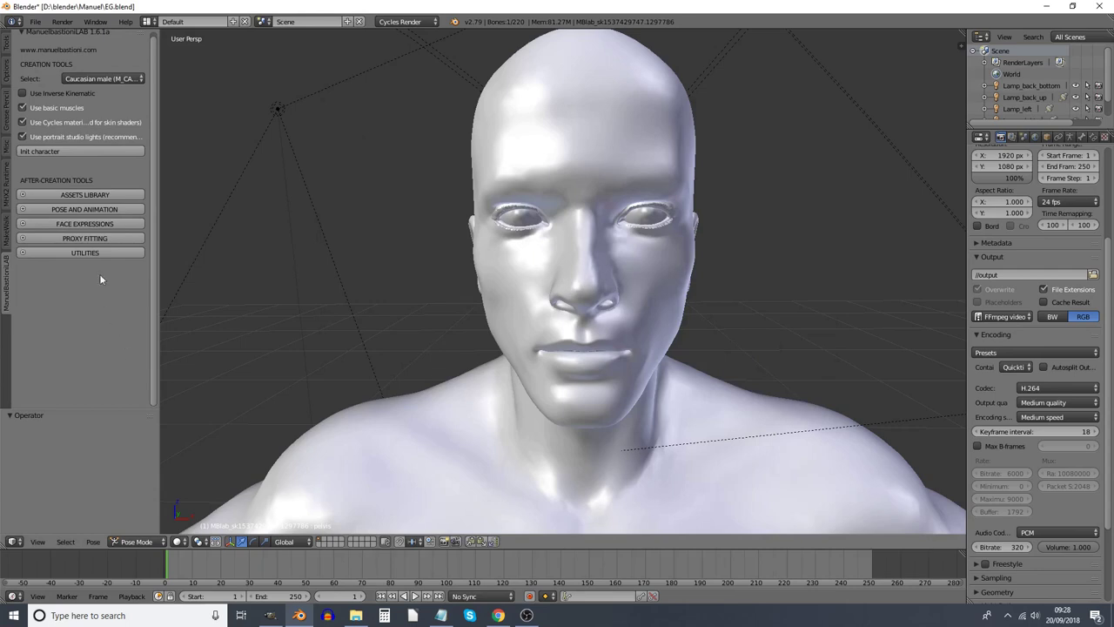
Expand Face Expressions and reset the face to a neutral expression
{"action": "left_click", "coordinate": [59, 224]}
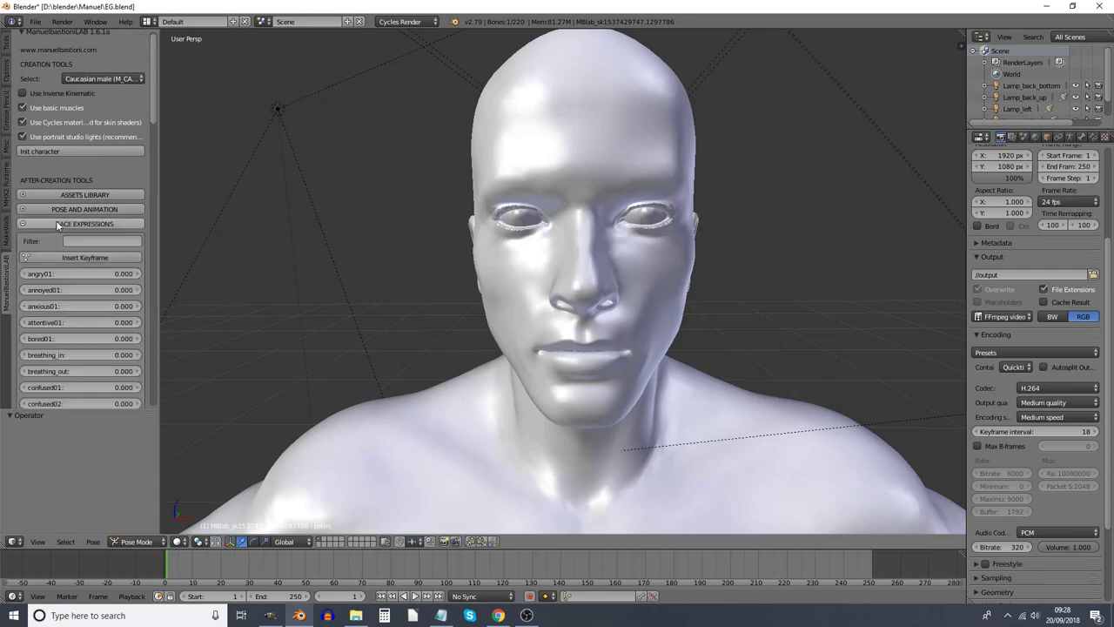
{"action": "left_click_drag", "start_coordinate": [152, 117], "coordinate": [166, 397]}
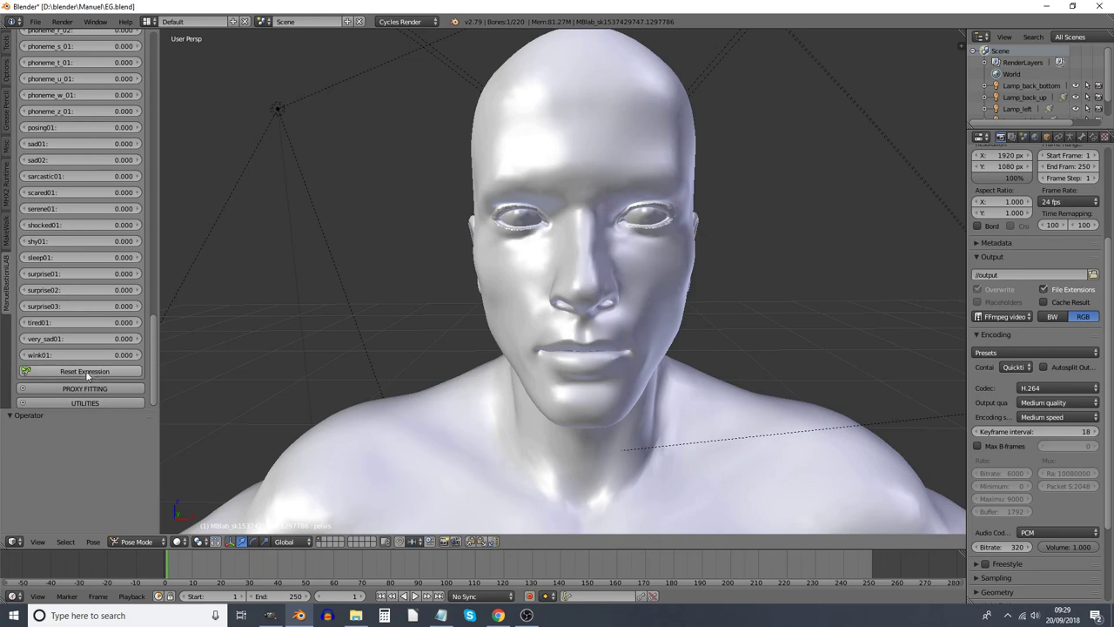
{"action": "left_click", "coordinate": [87, 376]}
{"action": "left_click_drag", "start_coordinate": [153, 359], "coordinate": [171, 86]}
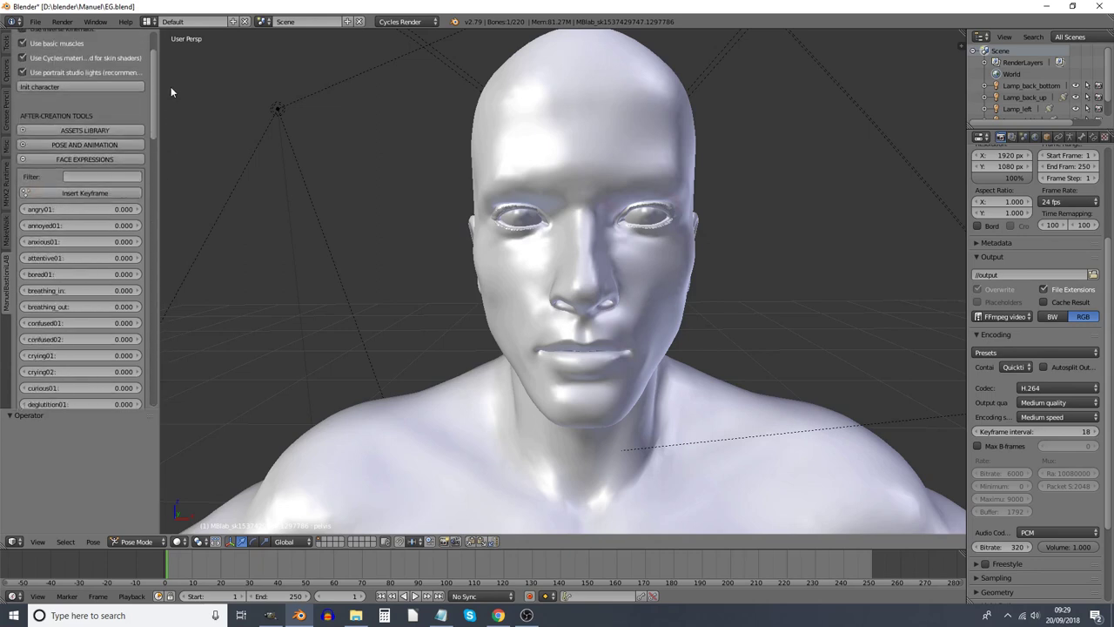
Filter the expression list by 'pho' to show only phoneme expressions
{"action": "left_click", "coordinate": [85, 176]}
{"action": "type", "text": "pho"}
{"action": "key", "text": "Return"}
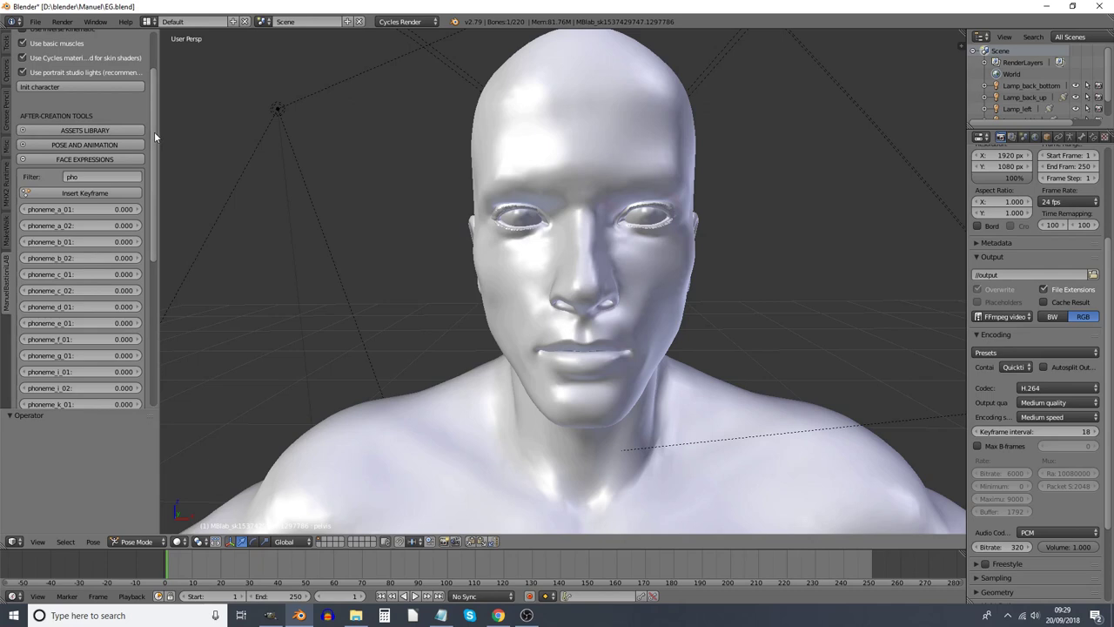
{"action": "scroll", "coordinate": [154, 131], "scroll_direction": "down", "scroll_amount": 2}
{"action": "left_click_drag", "start_coordinate": [160, 159], "coordinate": [166, 283]}
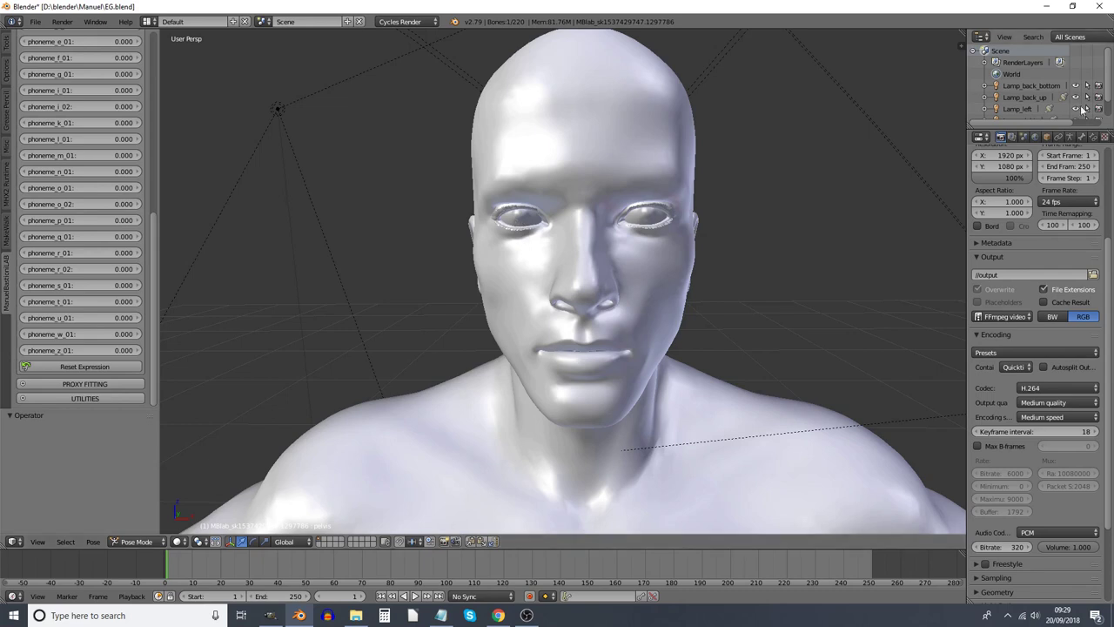
Widen the Properties editor and show the skeleton's Armature data settings
{"action": "left_click_drag", "start_coordinate": [966, 277], "coordinate": [929, 279]}
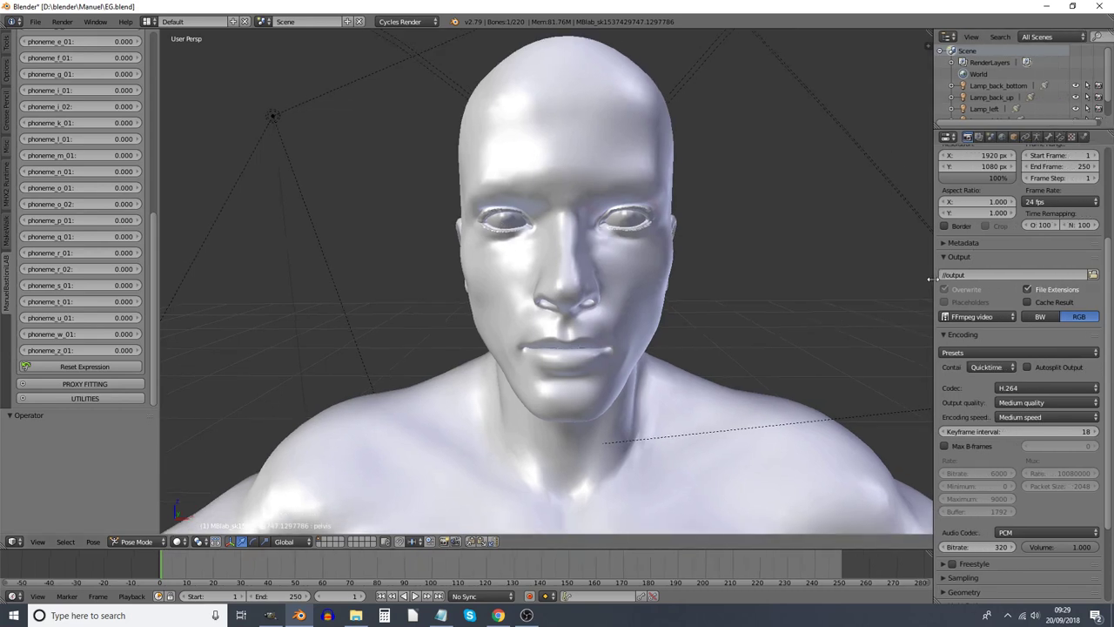
{"action": "left_click", "coordinate": [1036, 136]}
{"action": "scroll", "coordinate": [1071, 261], "scroll_direction": "down", "scroll_amount": 2}
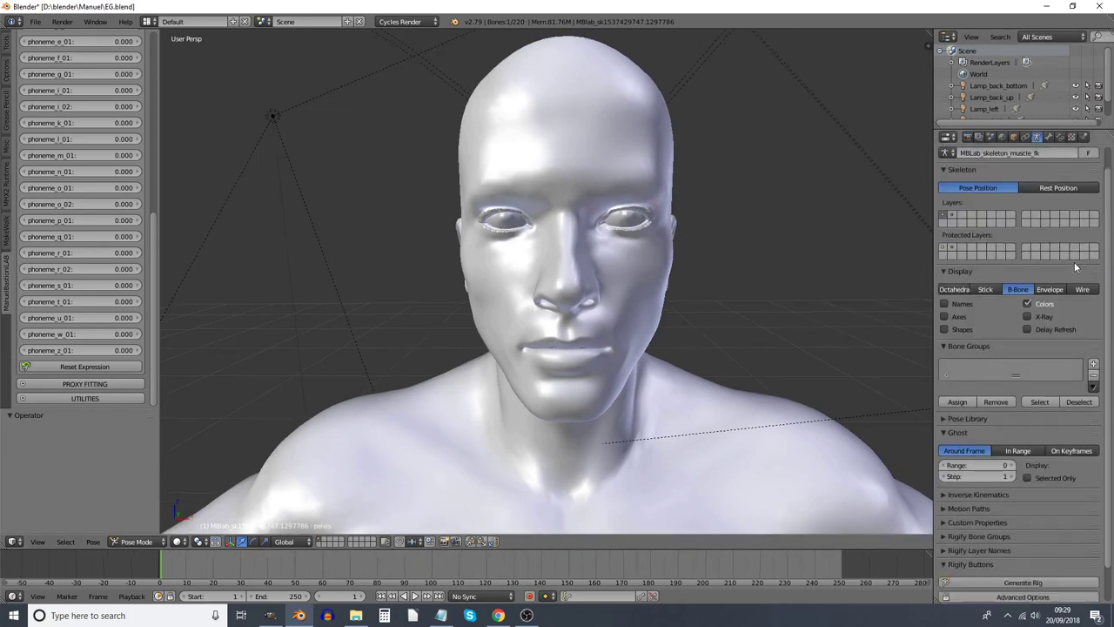
{"action": "scroll", "coordinate": [1075, 262], "scroll_direction": "down", "scroll_amount": 1}
Select the body mesh and drag its Shape Keys list taller
{"action": "right_click", "coordinate": [628, 78]}
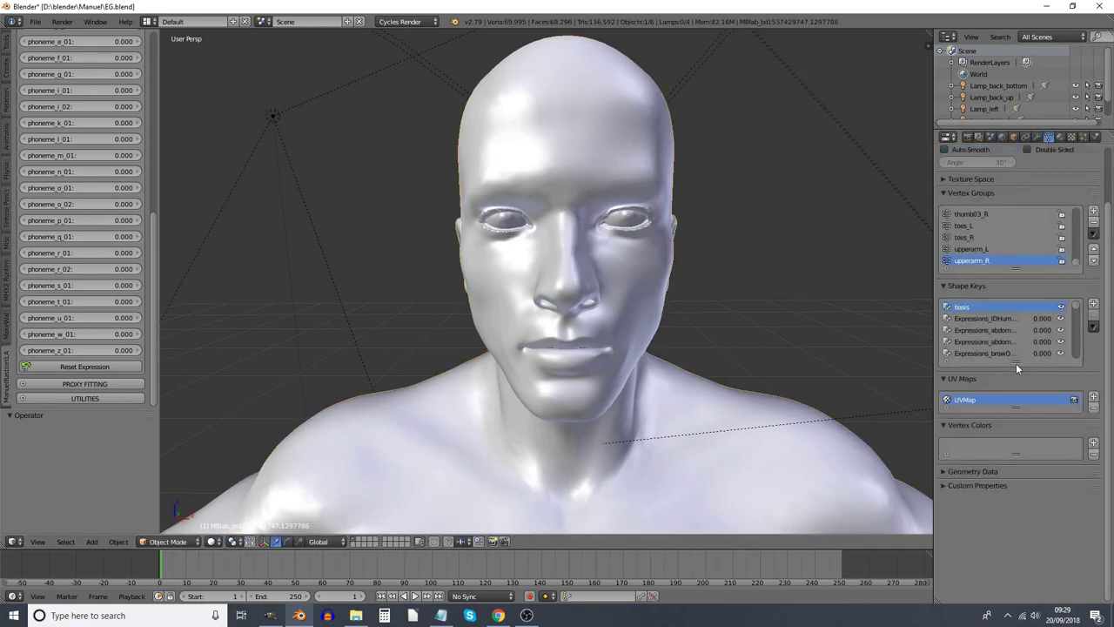
{"action": "left_click_drag", "start_coordinate": [1016, 361], "coordinate": [1027, 540]}
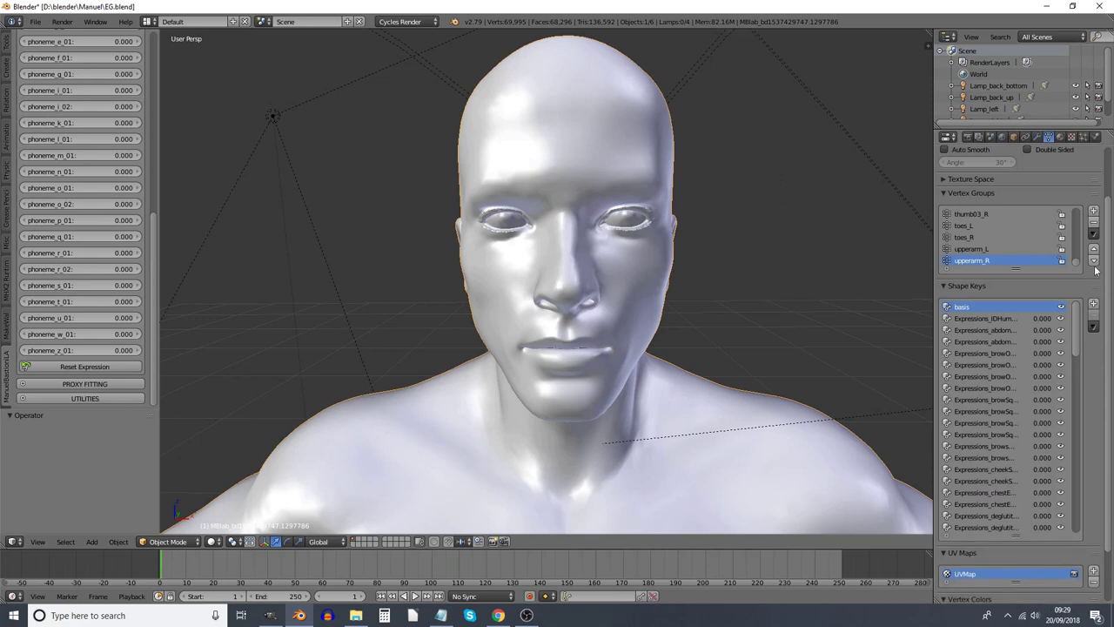
{"action": "left_click_drag", "start_coordinate": [1073, 317], "coordinate": [1080, 447]}
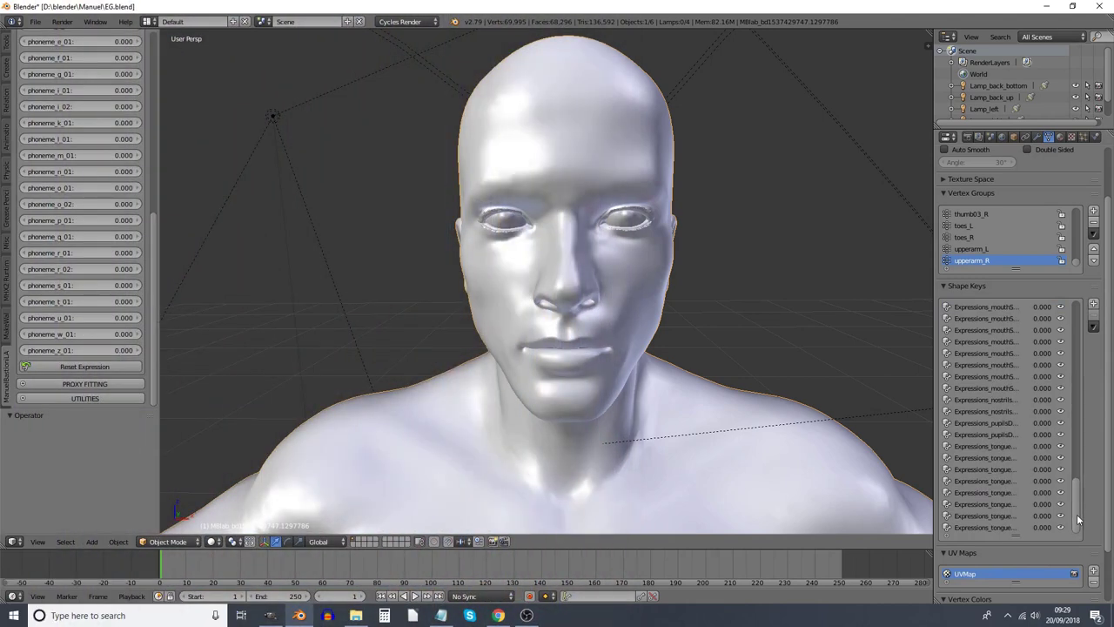
{"action": "left_click_drag", "start_coordinate": [1080, 446], "coordinate": [1077, 324]}
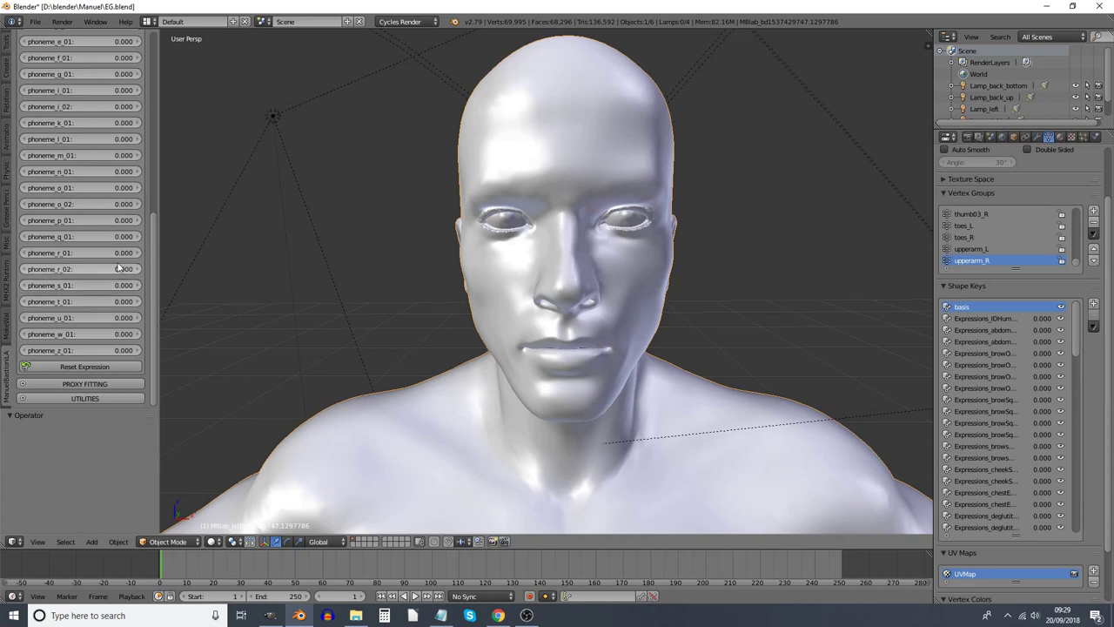
Set phoneme_l_01 to 1, then scroll through the Shape Keys list
{"action": "scroll", "coordinate": [113, 266], "scroll_direction": "up", "scroll_amount": 2}
{"action": "scroll", "coordinate": [113, 266], "scroll_direction": "up", "scroll_amount": 1}
{"action": "left_click", "coordinate": [77, 208]}
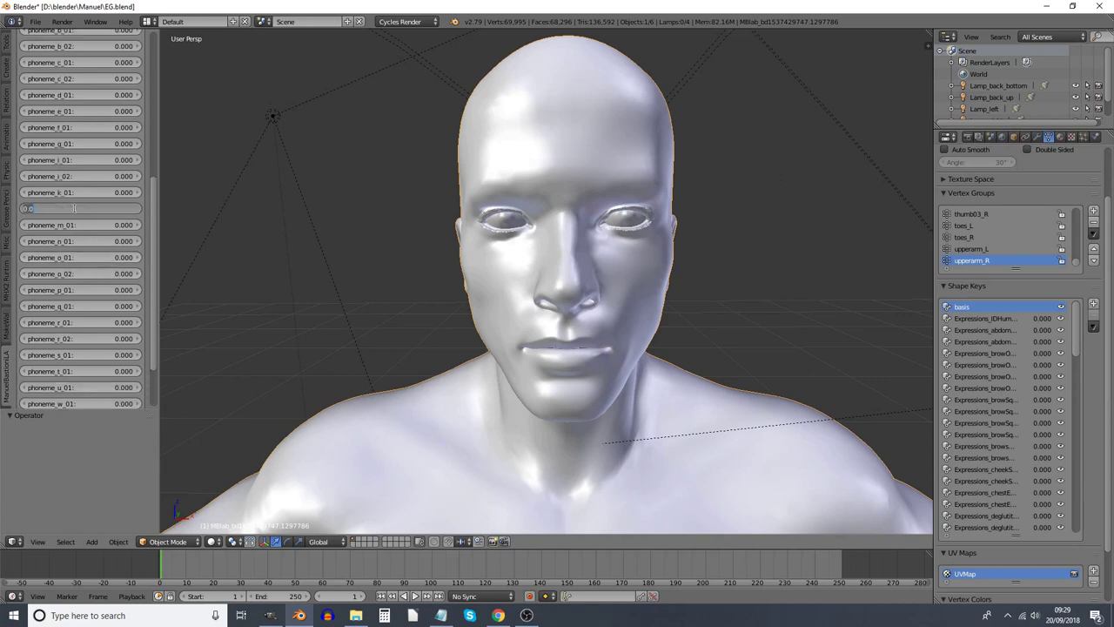
{"action": "type", "text": "1"}
{"action": "key", "text": "Return"}
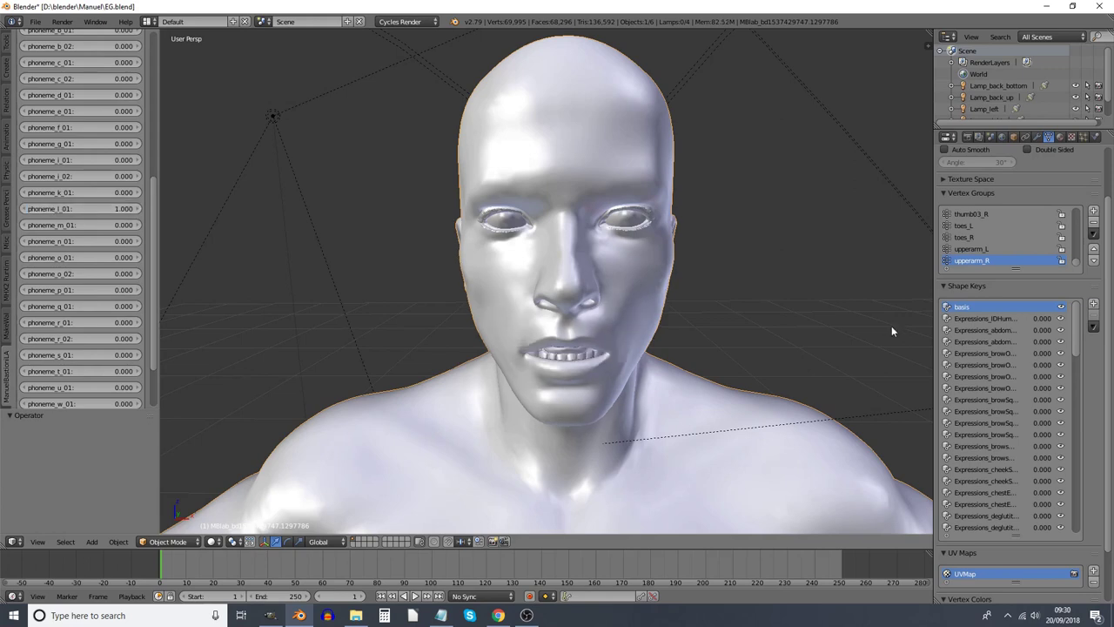
{"action": "scroll", "coordinate": [1030, 398], "scroll_direction": "down", "scroll_amount": 1}
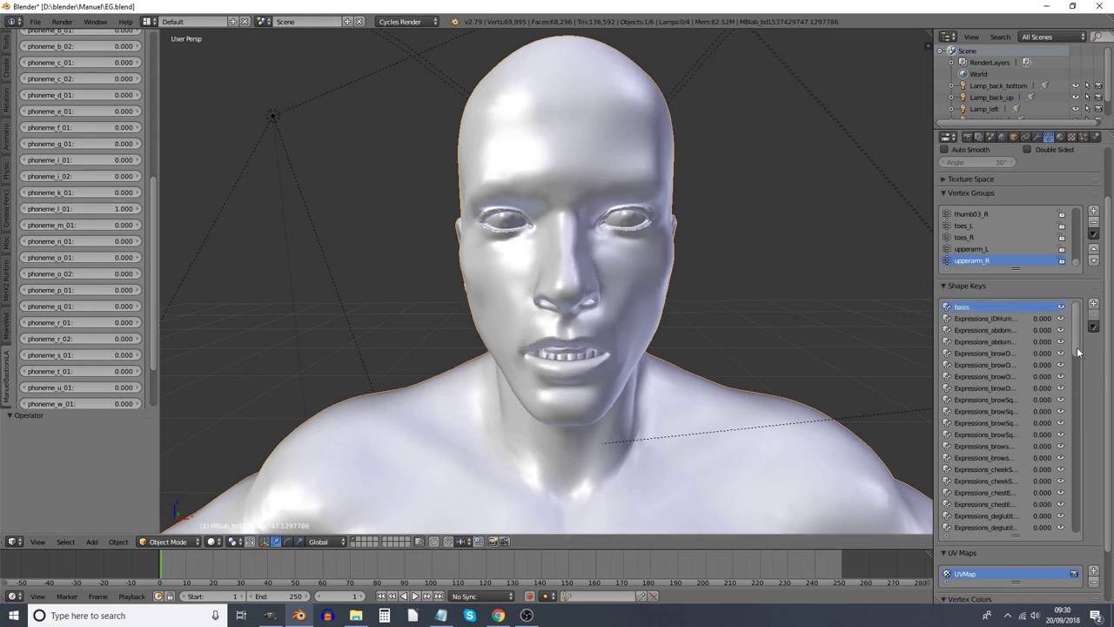
{"action": "left_click_drag", "start_coordinate": [1077, 346], "coordinate": [1073, 487]}
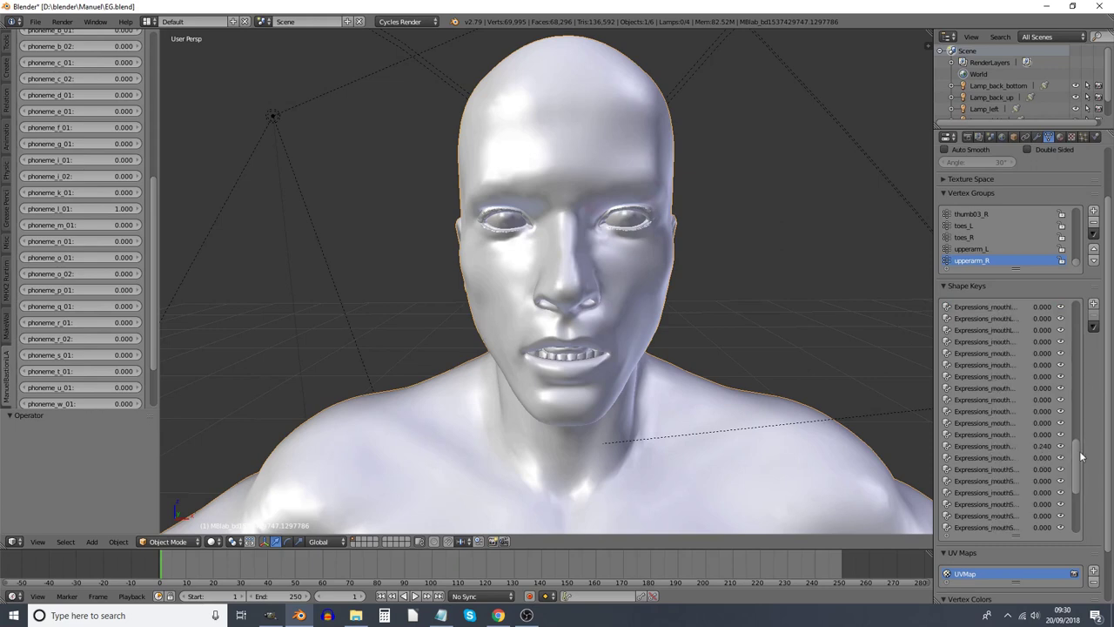
{"action": "scroll", "coordinate": [1049, 478], "scroll_direction": "down", "scroll_amount": 5}
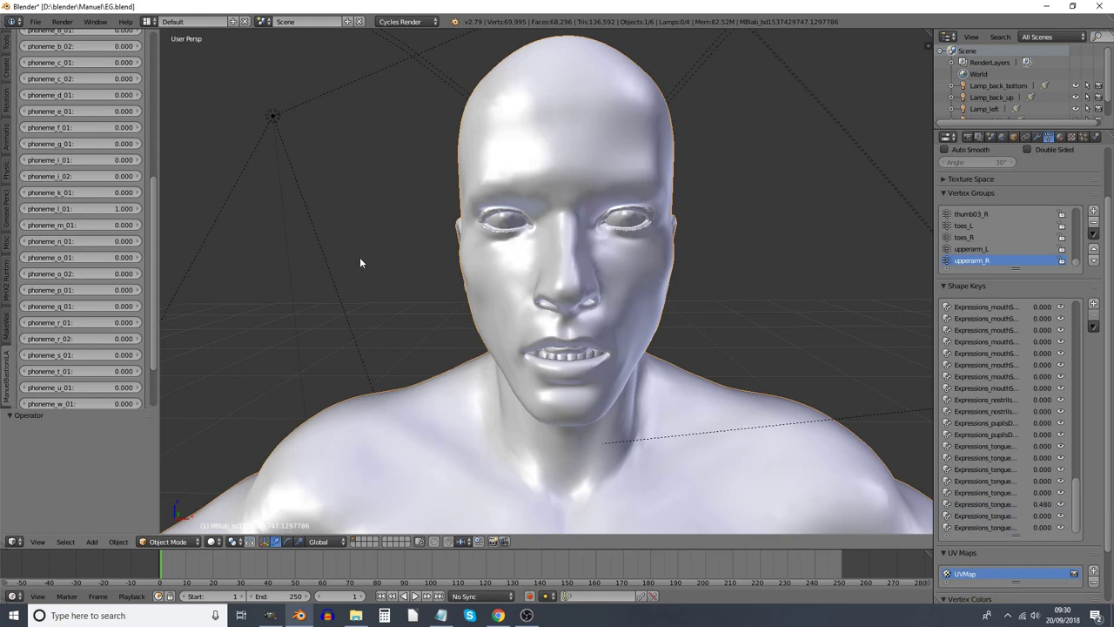
{"action": "right_click", "coordinate": [122, 210]}
{"action": "mouse_move", "coordinate": [78, 229]}
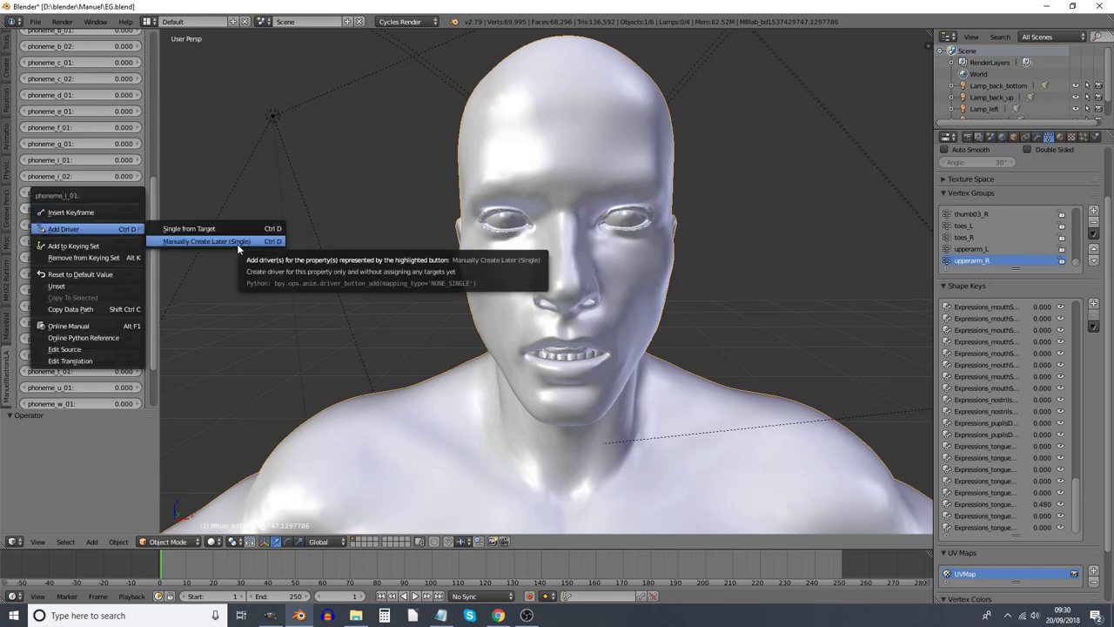
{"action": "left_click", "coordinate": [237, 244]}
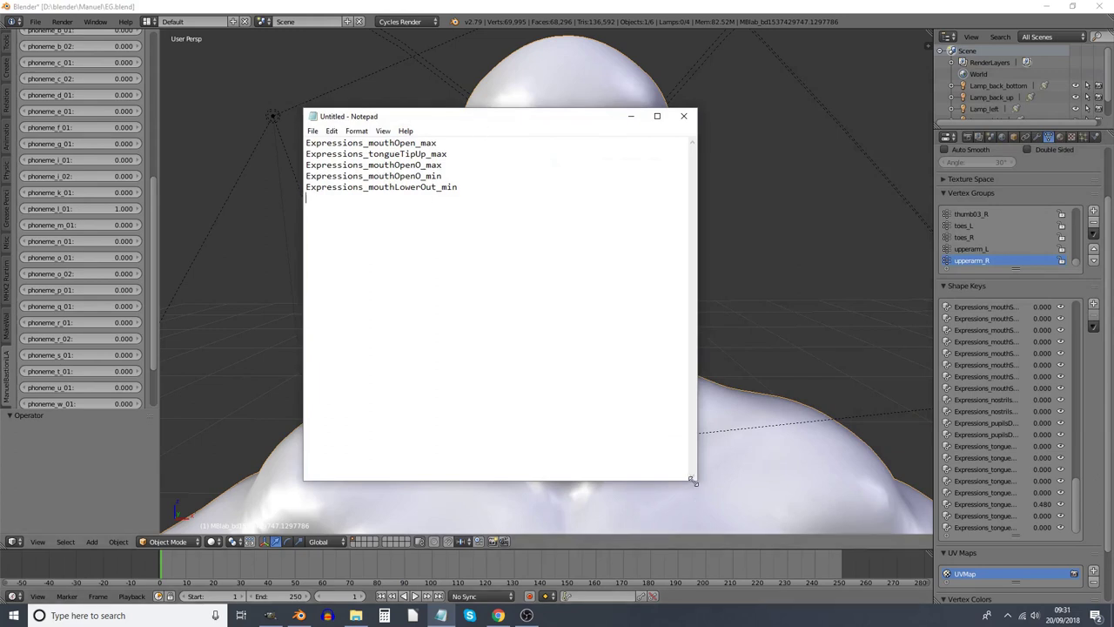
Shrink the Notepad window beside the head and select the last two expression names
{"action": "mouse_move", "coordinate": [696, 479]}
{"action": "left_mouse_down"}
{"action": "mouse_move", "coordinate": [552, 361]}
{"action": "mouse_move", "coordinate": [578, 353]}
{"action": "left_mouse_up"}
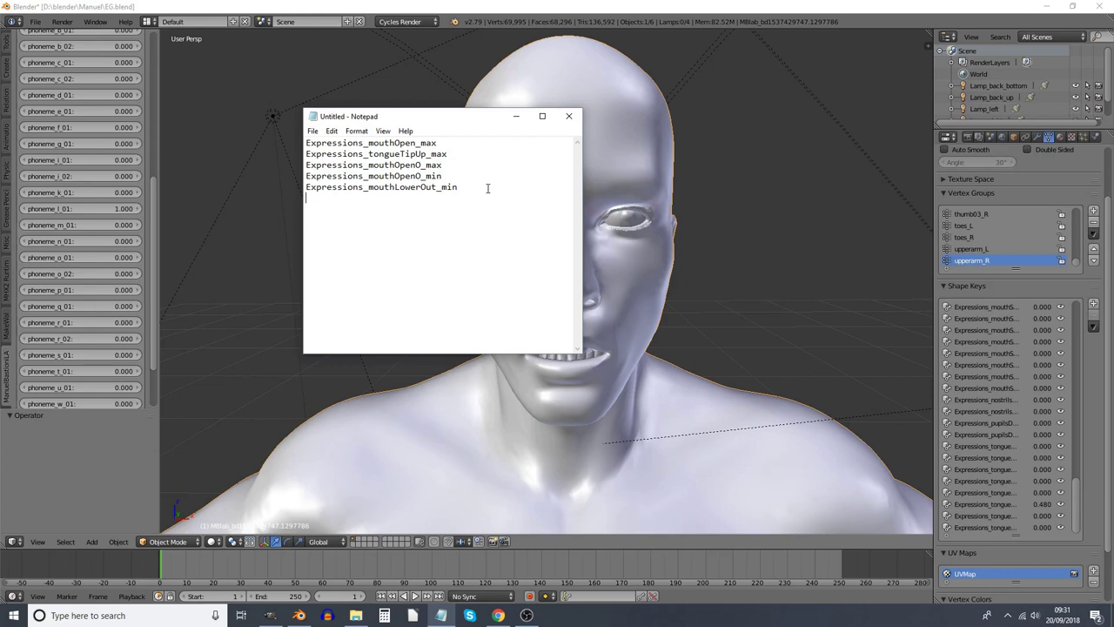
{"action": "left_click_drag", "start_coordinate": [487, 188], "coordinate": [307, 176]}
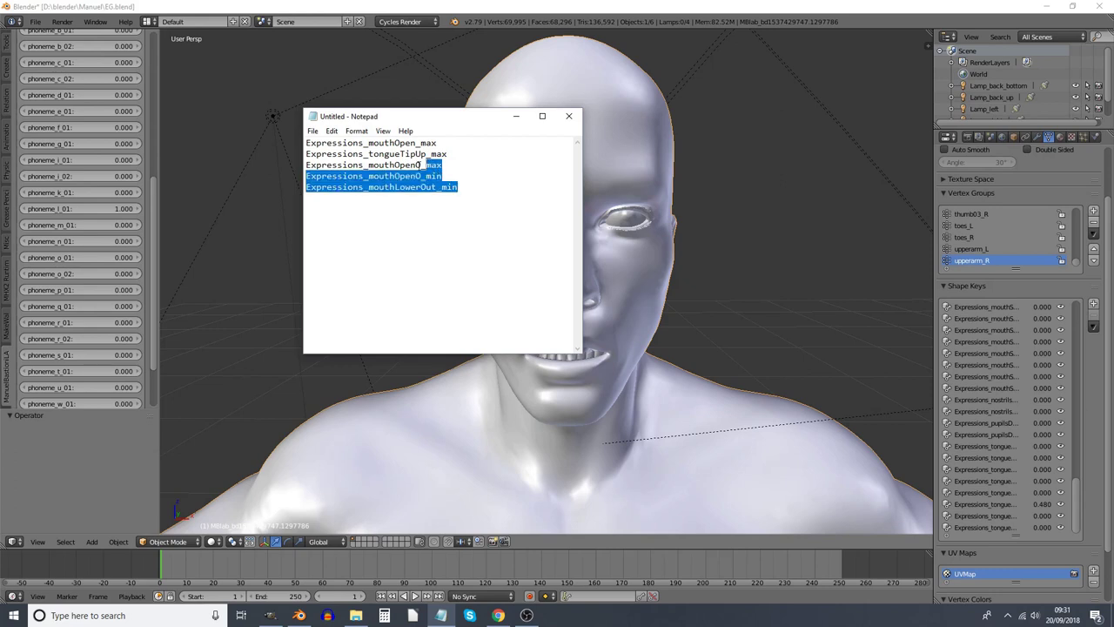
{"action": "left_click", "coordinate": [949, 37]}
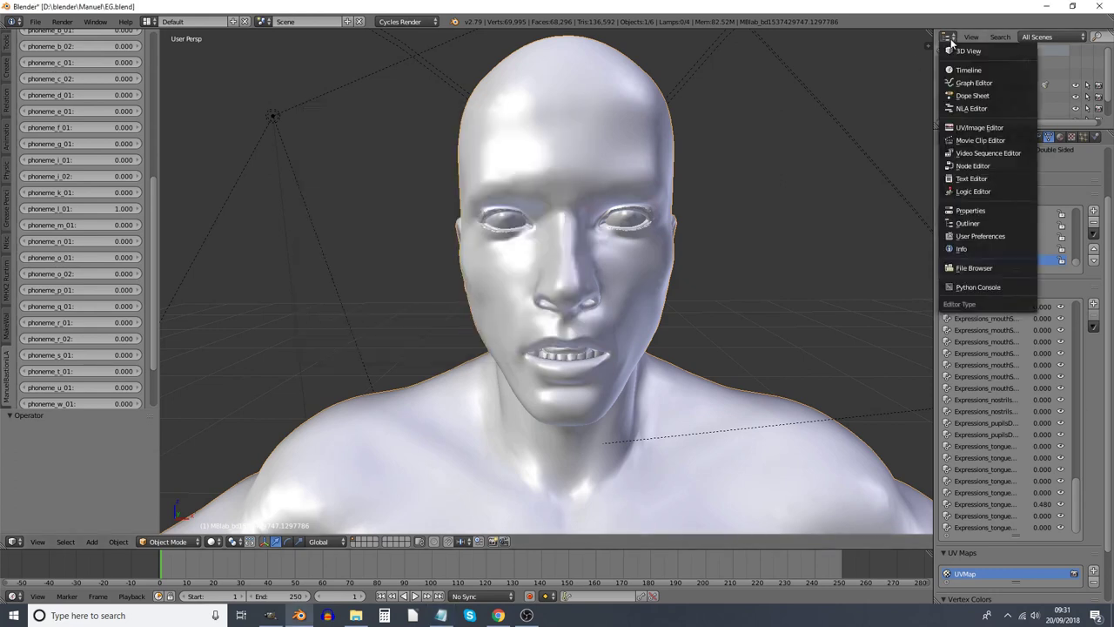
Turn the Outliner into a Text Editor with a new text block and copy all Notepad names
{"action": "left_click", "coordinate": [982, 177]}
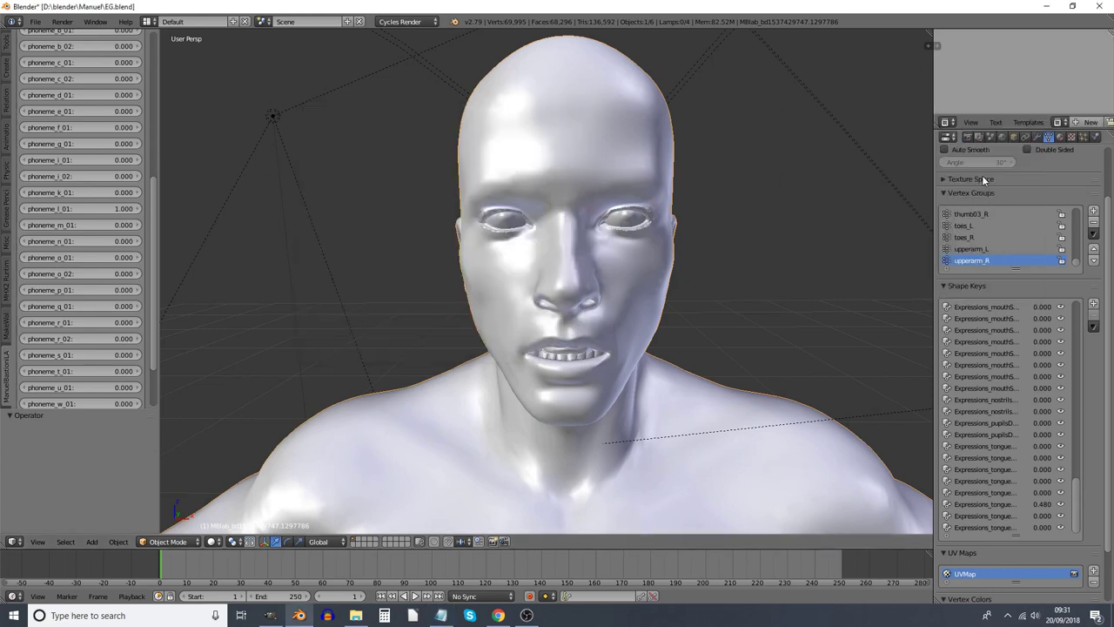
{"action": "left_click", "coordinate": [1087, 122]}
{"action": "key", "text": "alt+Tab"}
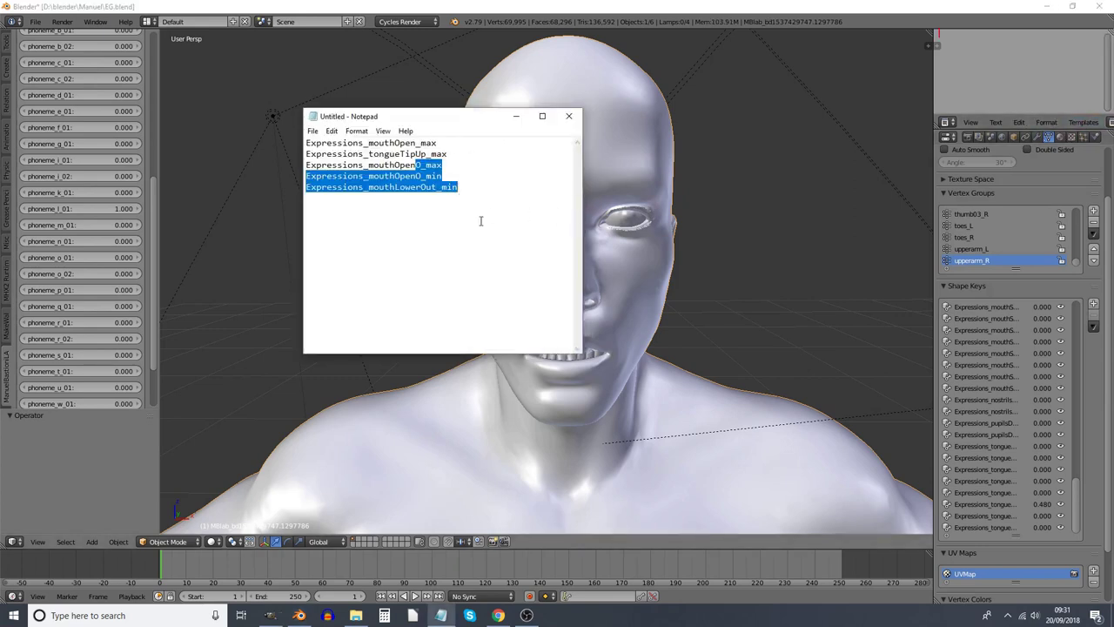
{"action": "left_click", "coordinate": [495, 207]}
{"action": "key", "text": "ctrl+a"}
{"action": "right_click", "coordinate": [369, 167]}
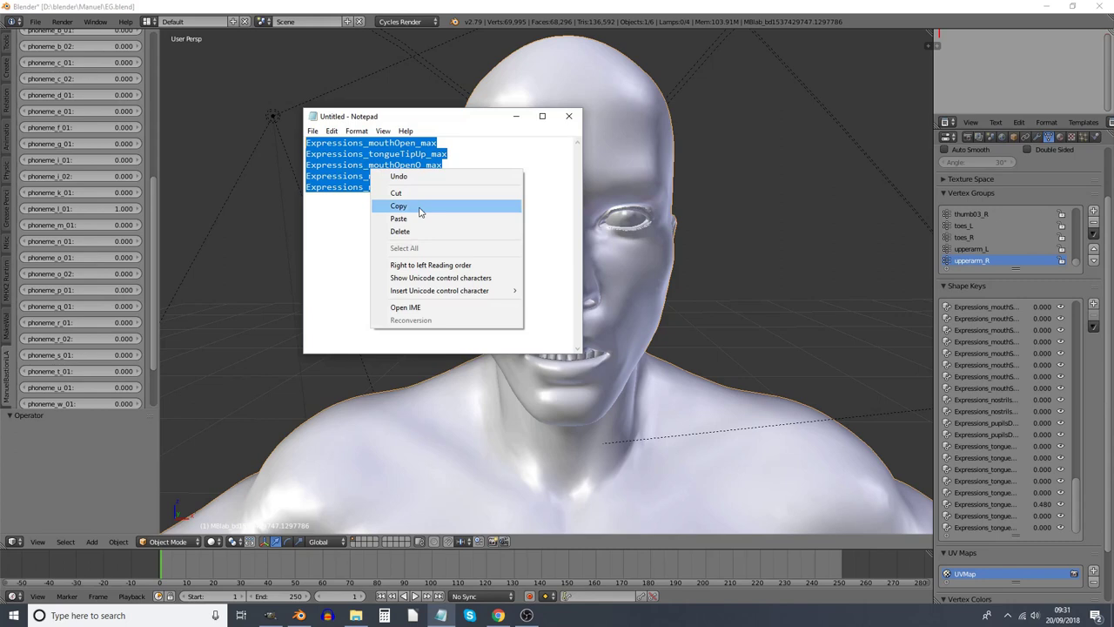
{"action": "left_click", "coordinate": [509, 210]}
Paste the five expression names into the text block and expand the Shape Keys filter
{"action": "key", "text": "alt+Tab"}
{"action": "right_click", "coordinate": [984, 54]}
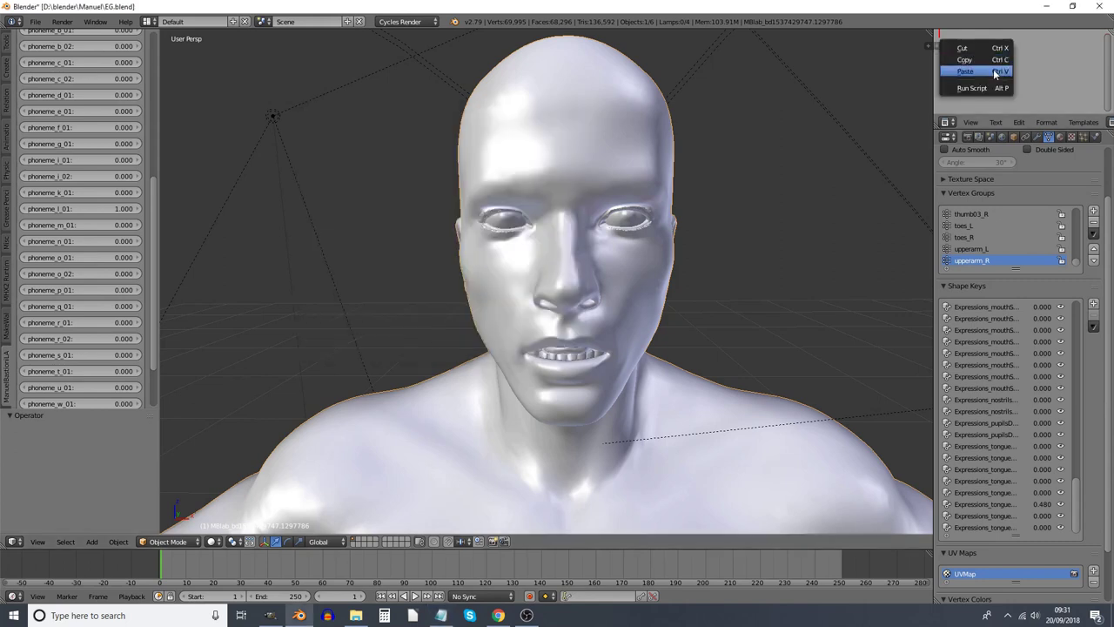
{"action": "left_click", "coordinate": [993, 69]}
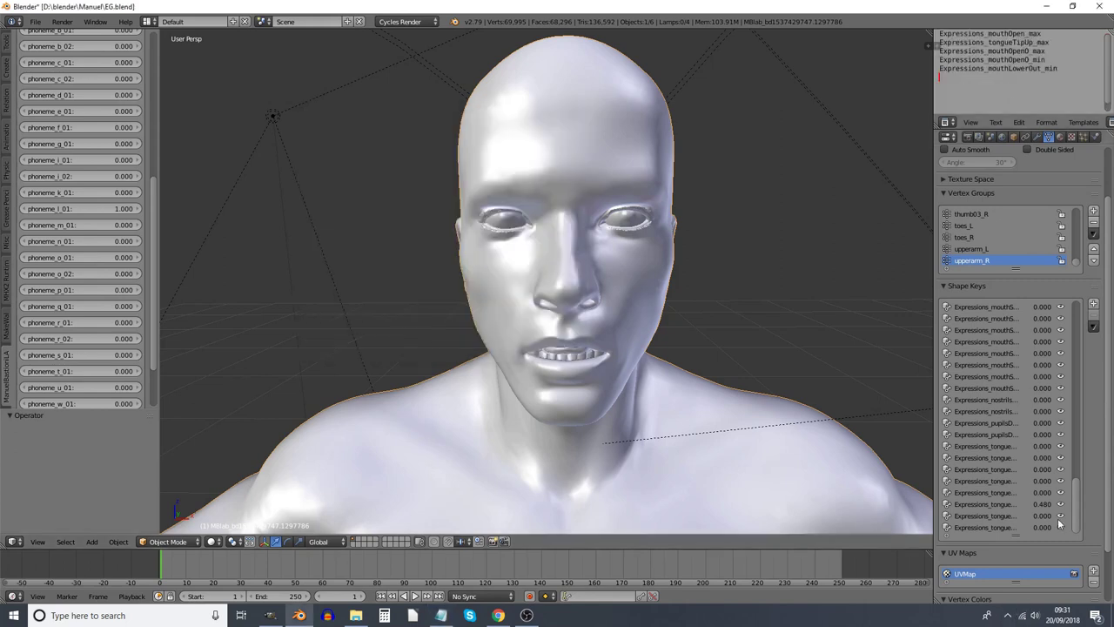
{"action": "left_click", "coordinate": [946, 535]}
{"action": "left_click", "coordinate": [1005, 548]}
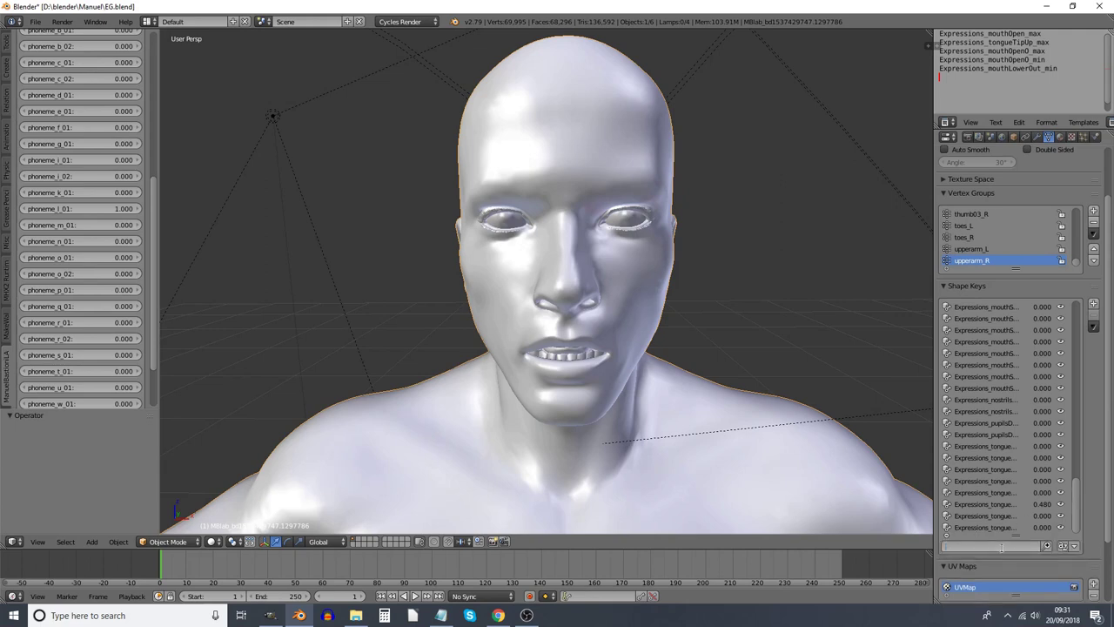
Filter shape keys by Expressions_mouthOpen_max from the text block and select that key (0.240)
{"action": "left_click", "coordinate": [1046, 37]}
{"action": "left_click_drag", "start_coordinate": [1045, 36], "coordinate": [938, 33]}
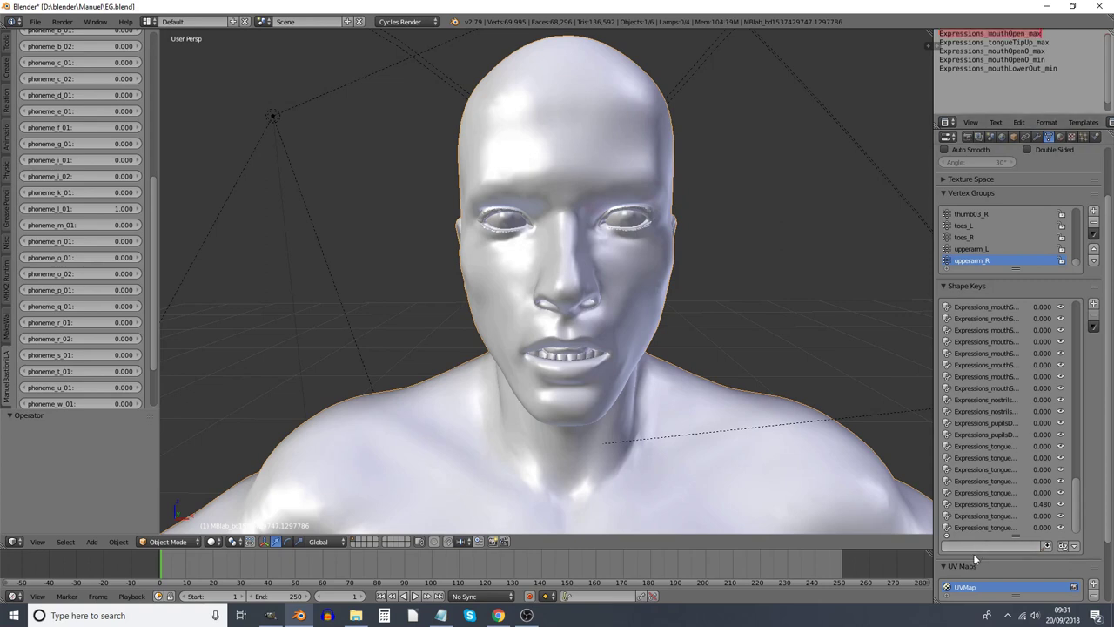
{"action": "key", "text": "ctrl+v"}
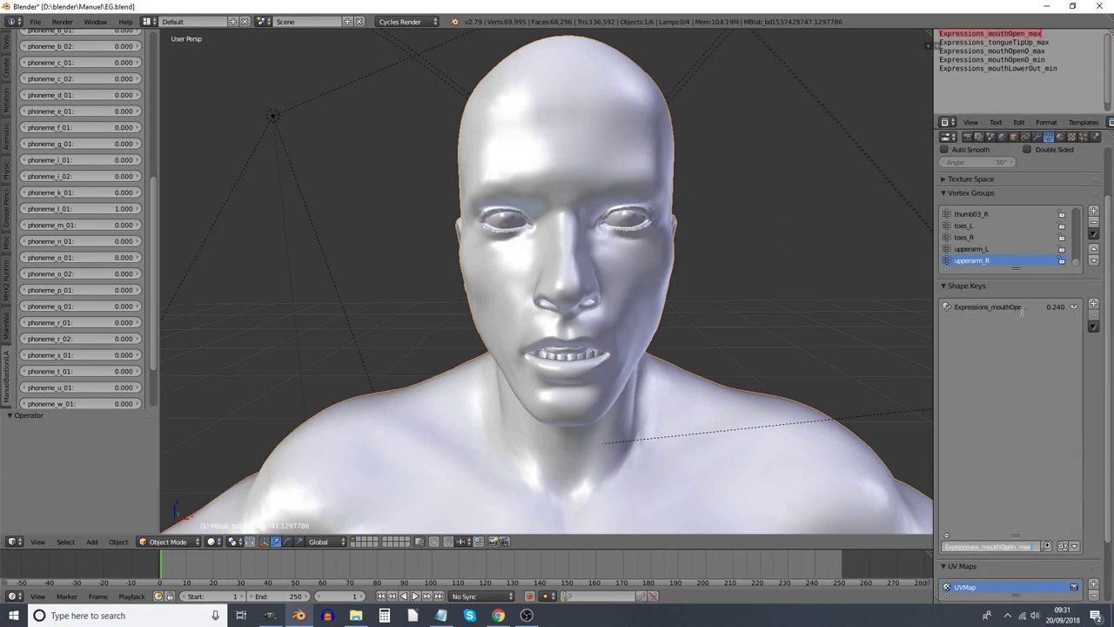
{"action": "left_click", "coordinate": [1013, 307]}
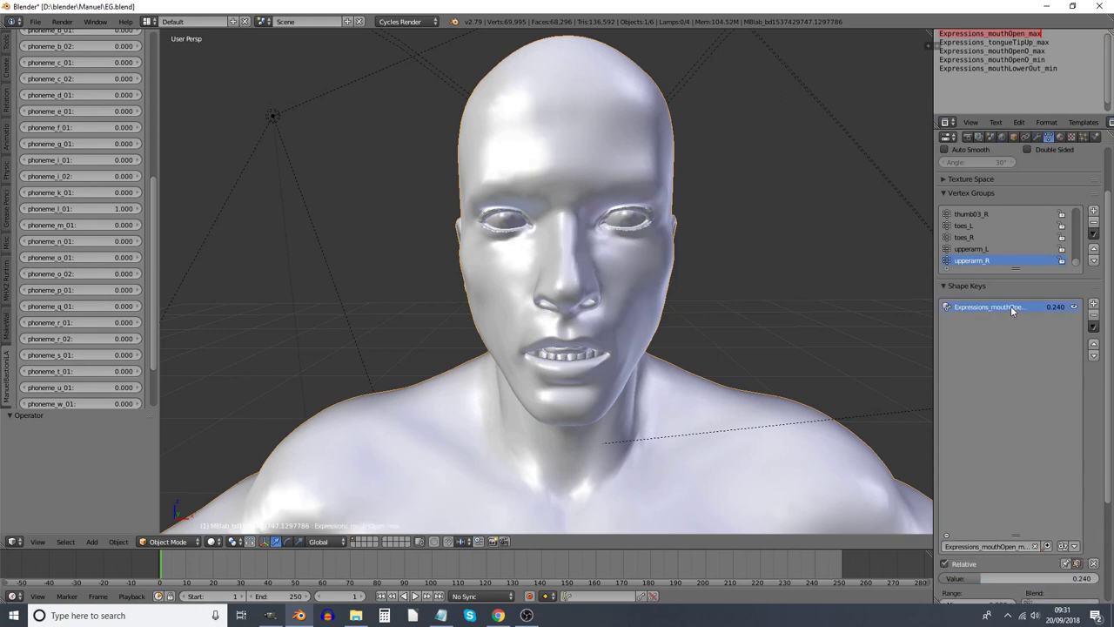
{"action": "key", "text": "ctrl+a"}
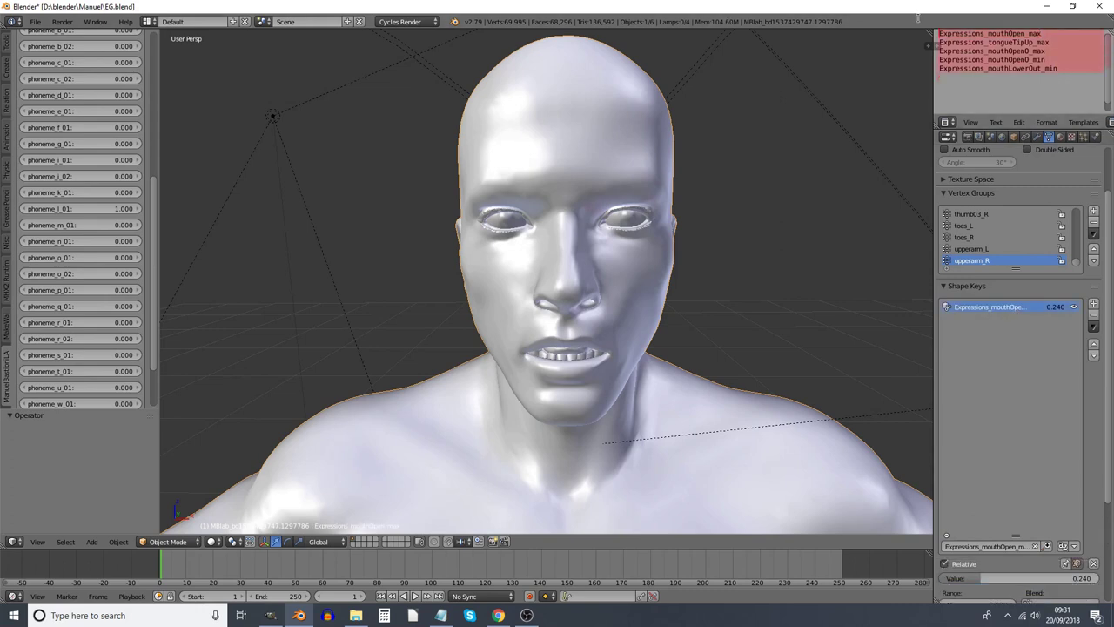
{"action": "left_click", "coordinate": [981, 79]}
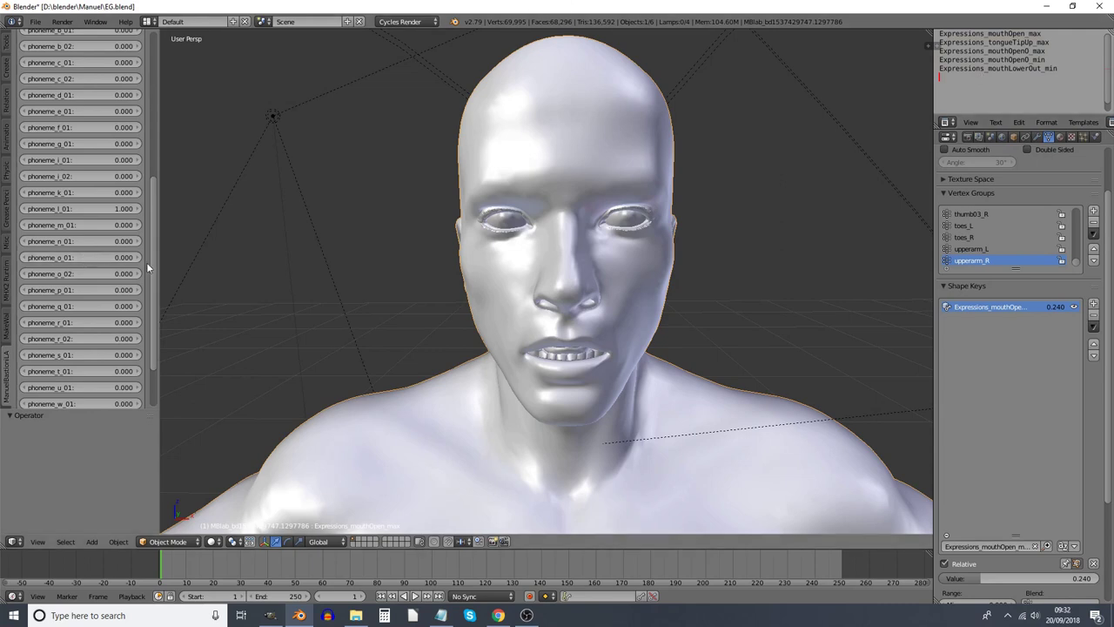
Scroll the tool shelf, briefly select the last three expression names, then scroll back up
{"action": "left_click_drag", "start_coordinate": [150, 262], "coordinate": [151, 197]}
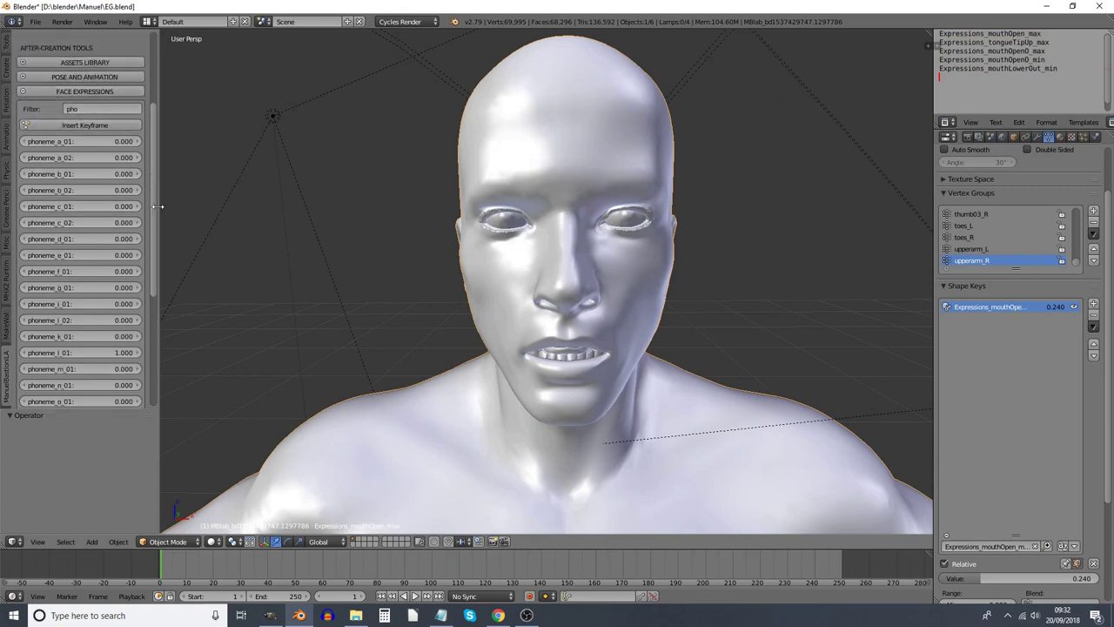
{"action": "left_click_drag", "start_coordinate": [153, 193], "coordinate": [153, 340]}
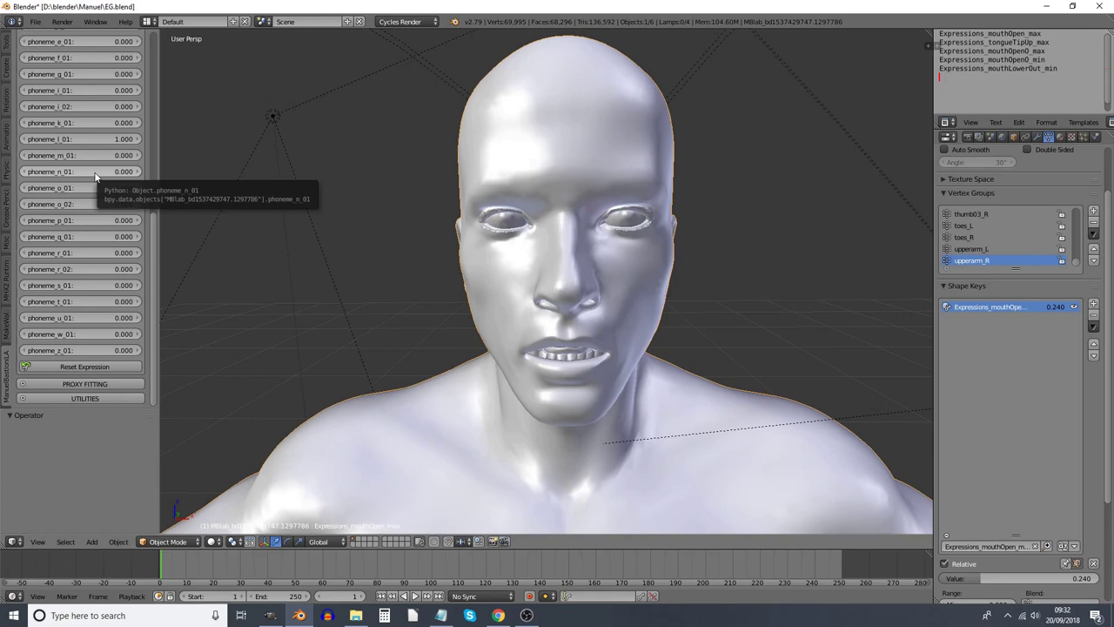
{"action": "mouse_move", "coordinate": [1081, 70]}
{"action": "left_mouse_down"}
{"action": "mouse_move", "coordinate": [938, 33]}
{"action": "mouse_move", "coordinate": [1074, 92]}
{"action": "left_mouse_up"}
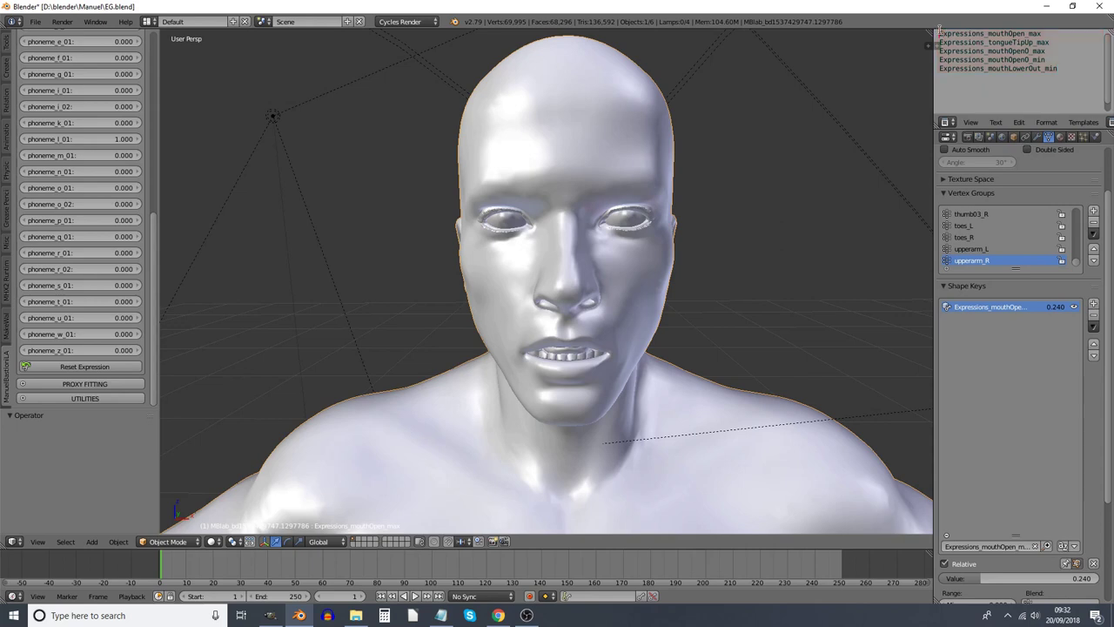
{"action": "left_click", "coordinate": [1075, 92]}
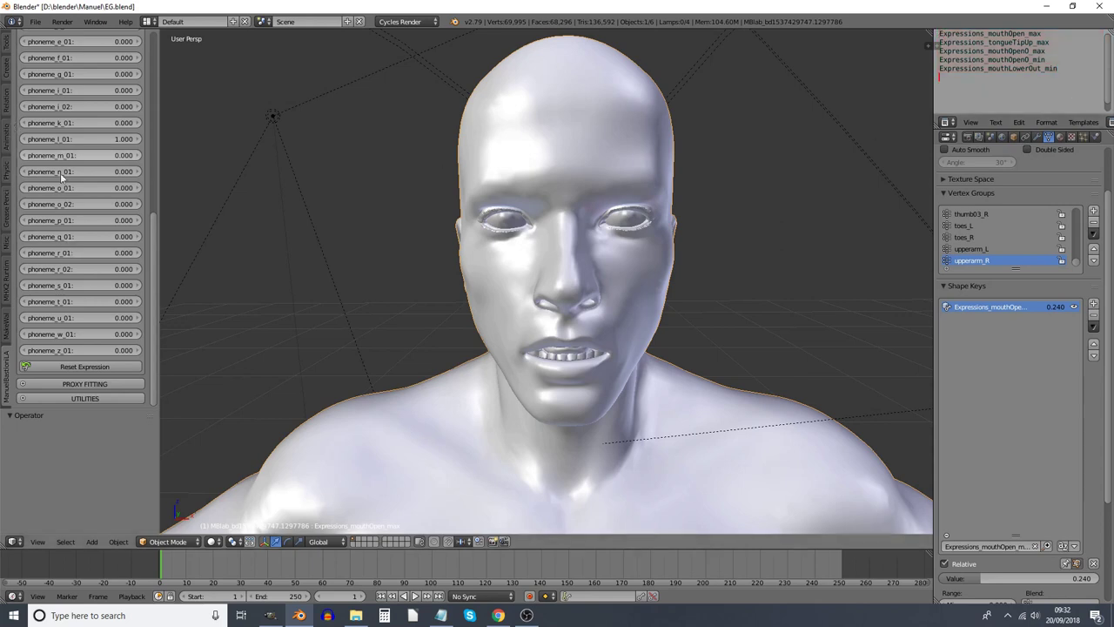
{"action": "scroll", "coordinate": [60, 172], "scroll_direction": "up", "scroll_amount": 5}
{"action": "scroll", "coordinate": [100, 220], "scroll_direction": "up", "scroll_amount": 5}
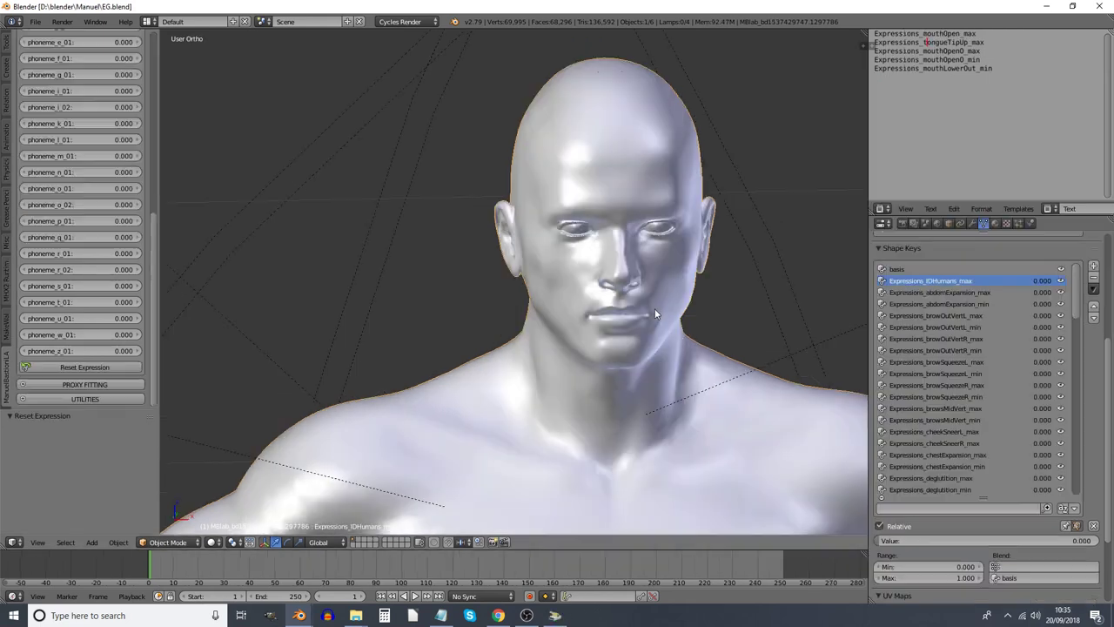
{"action": "middle_click_drag", "start_coordinate": [655, 308], "coordinate": [652, 363]}
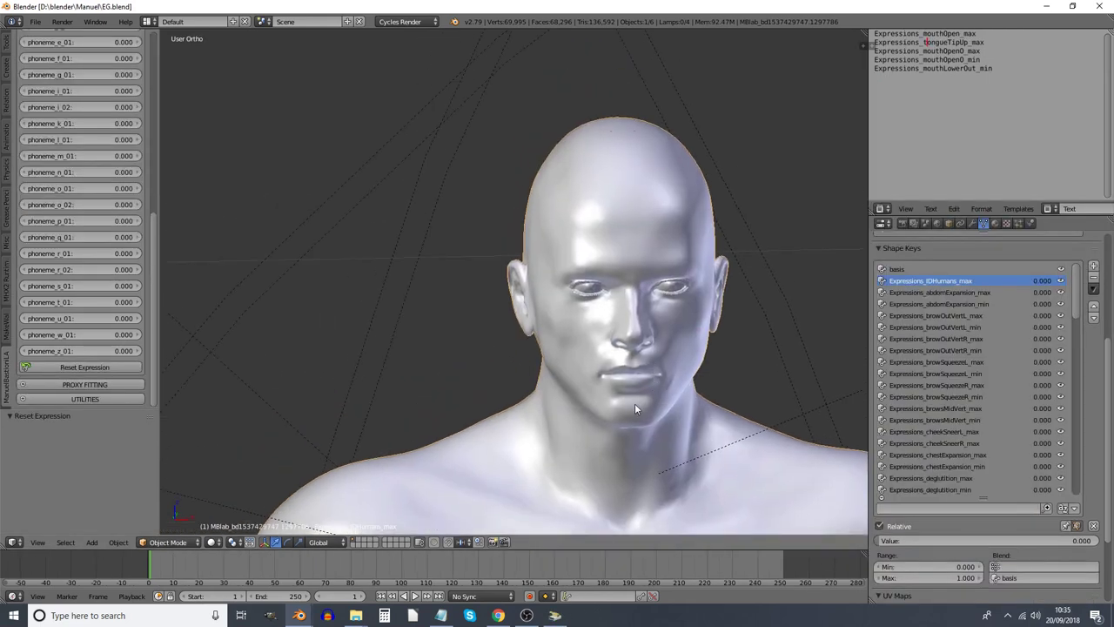
{"action": "scroll", "coordinate": [635, 403], "scroll_direction": "up", "scroll_amount": 2}
{"action": "key", "text": "KP_1"}
{"action": "scroll", "coordinate": [635, 403], "scroll_direction": "down", "scroll_amount": 2}
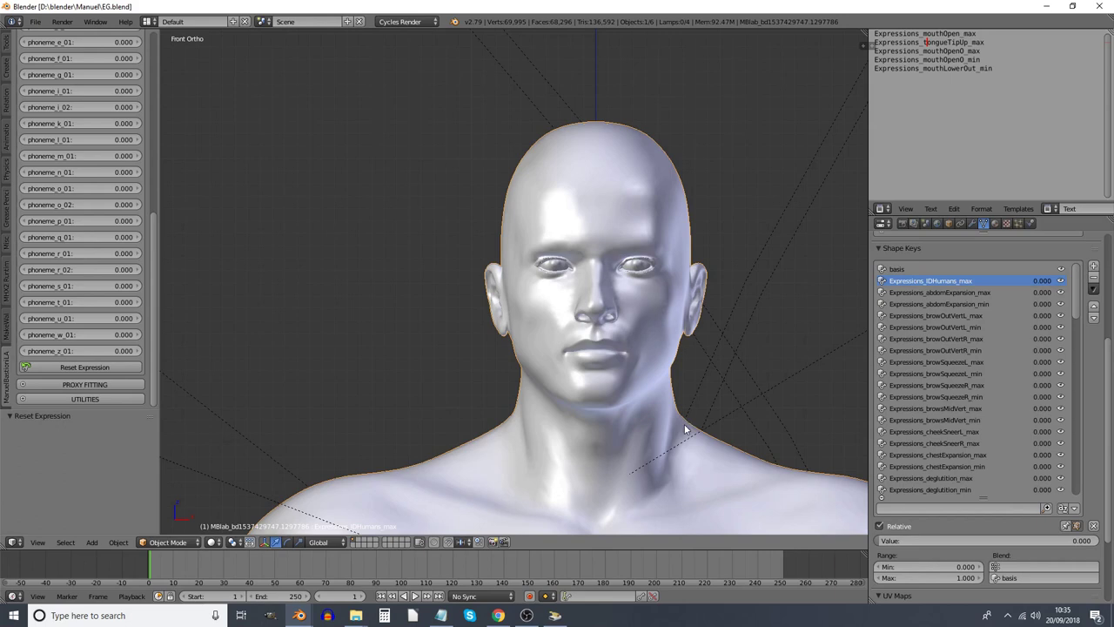
{"action": "key", "text": "ctrl+a"}
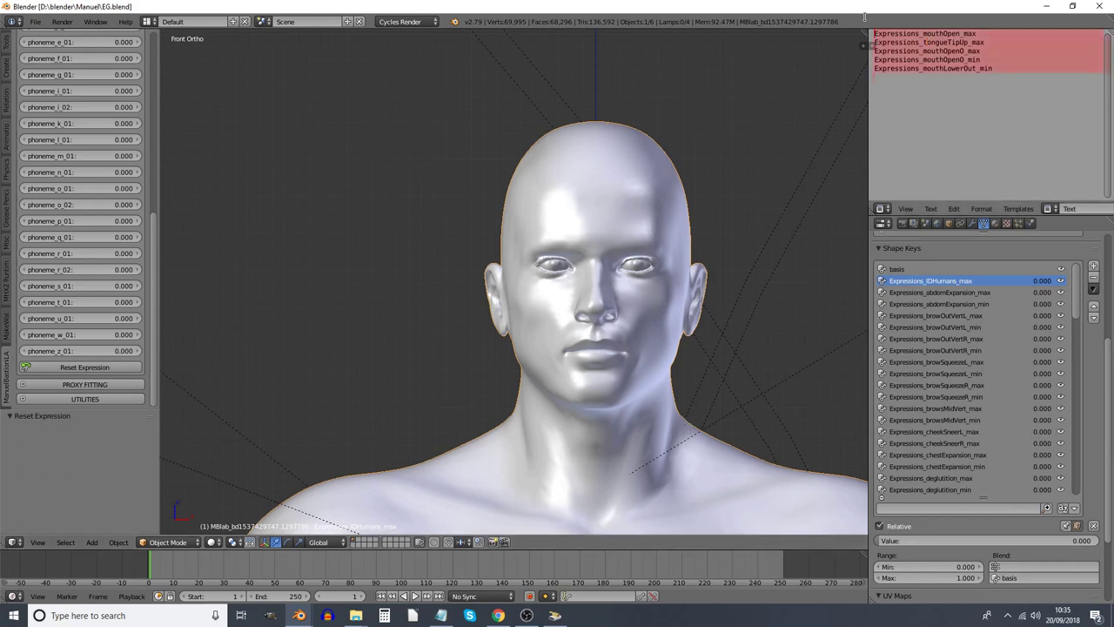
{"action": "left_click", "coordinate": [1057, 77]}
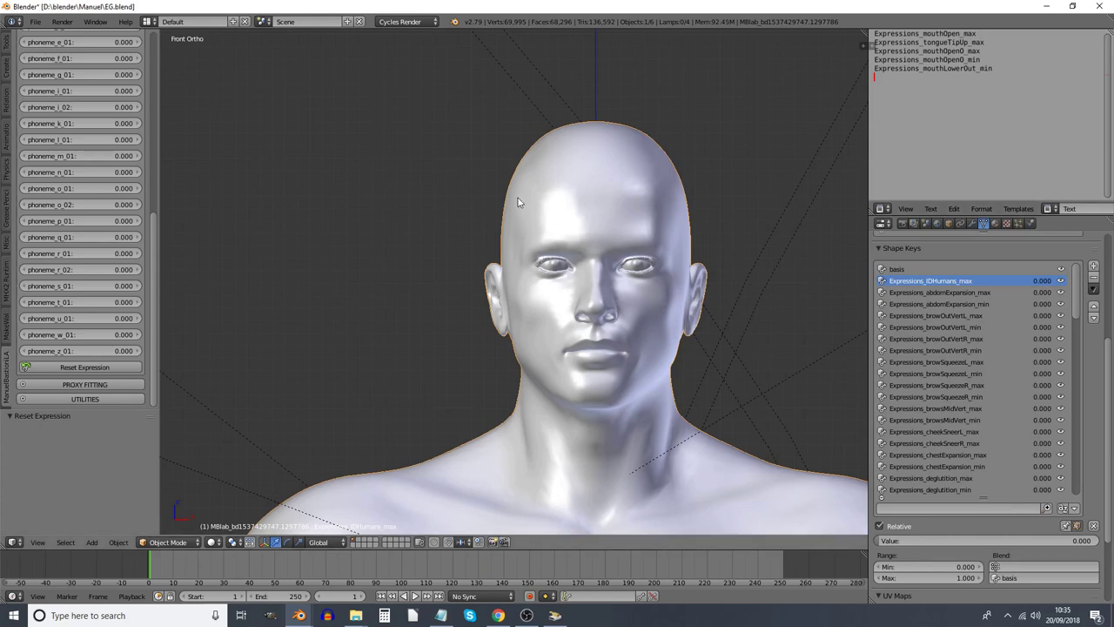
Filter to Expressions_mouthOpen_max and add a driver to it for manual setup later
{"action": "left_click_drag", "start_coordinate": [977, 33], "coordinate": [864, 35]}
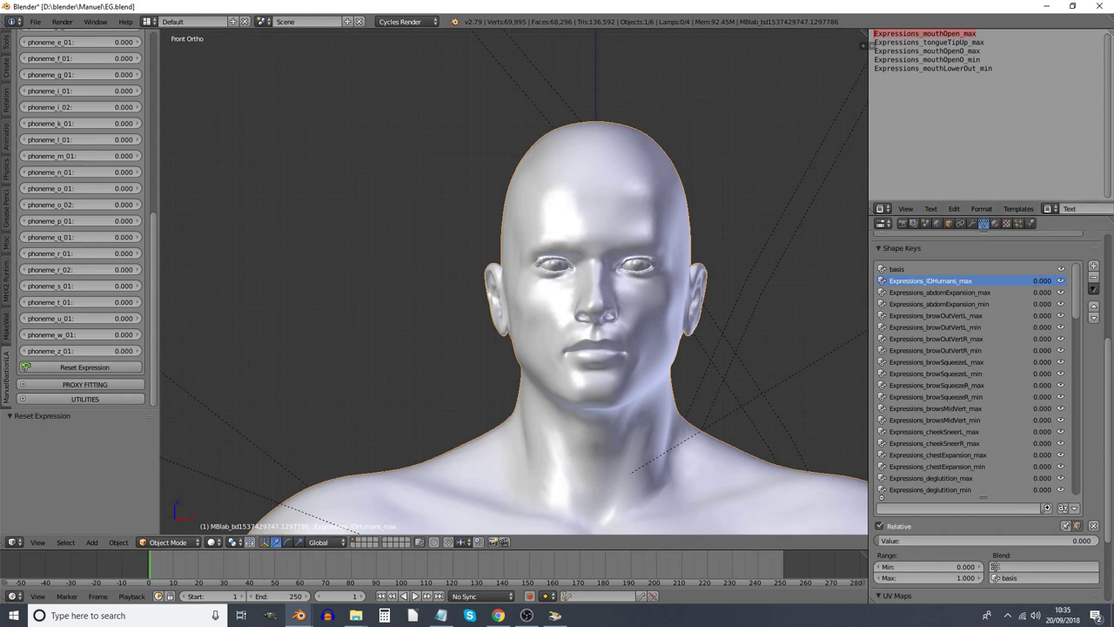
{"action": "type", "text": "Expressions_mouthOpen_max"}
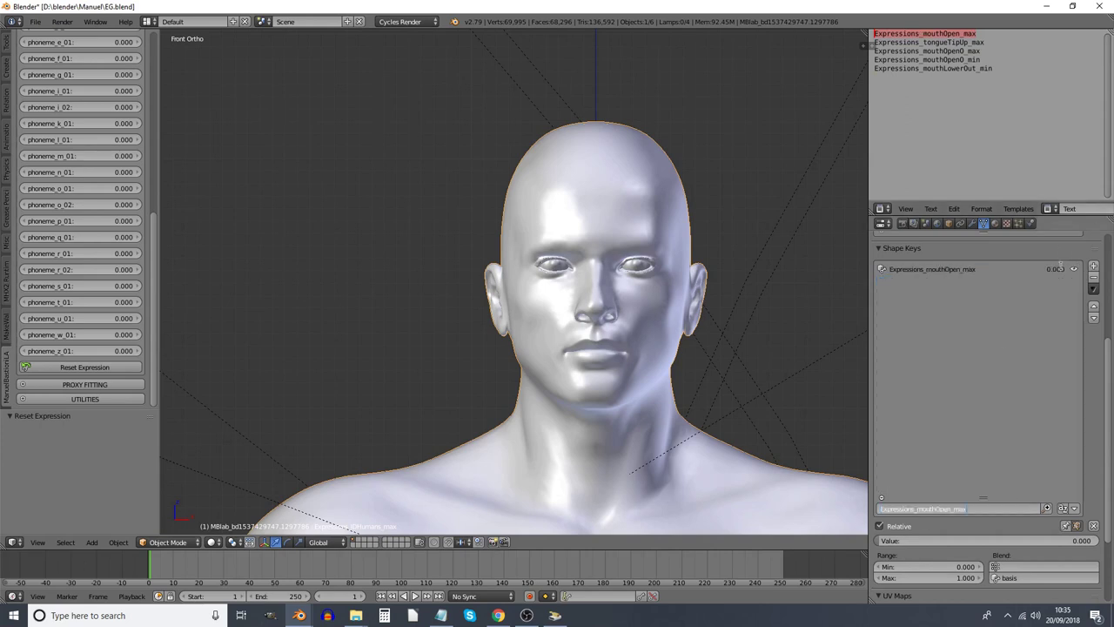
{"action": "key", "text": "BackSpace"}
{"action": "left_click", "coordinate": [899, 509]}
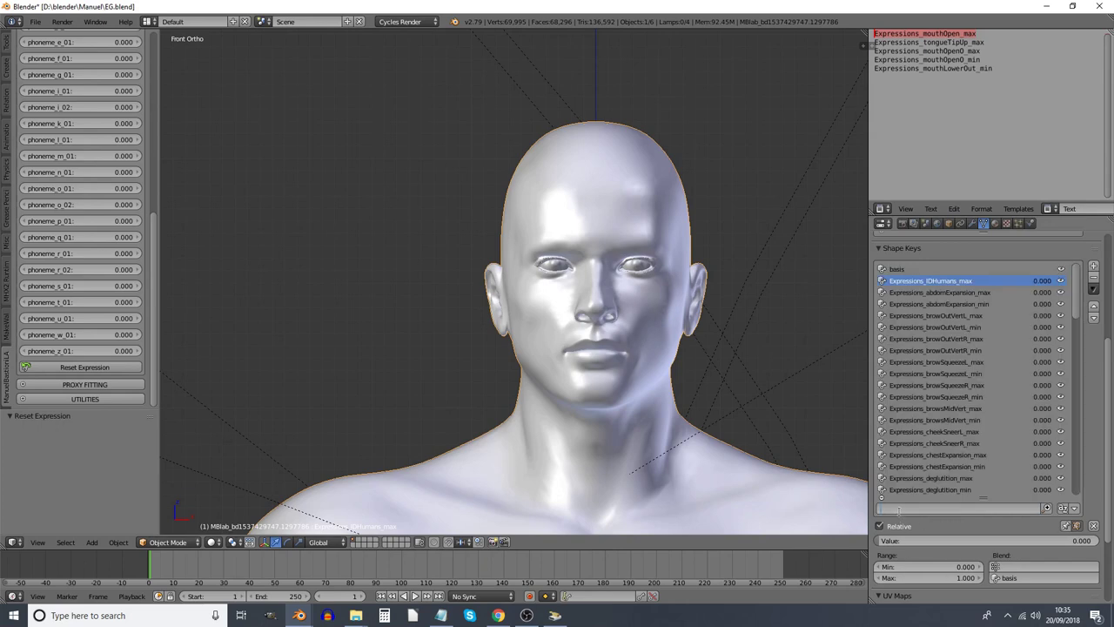
{"action": "type", "text": "Expressions_mouthOpen_max"}
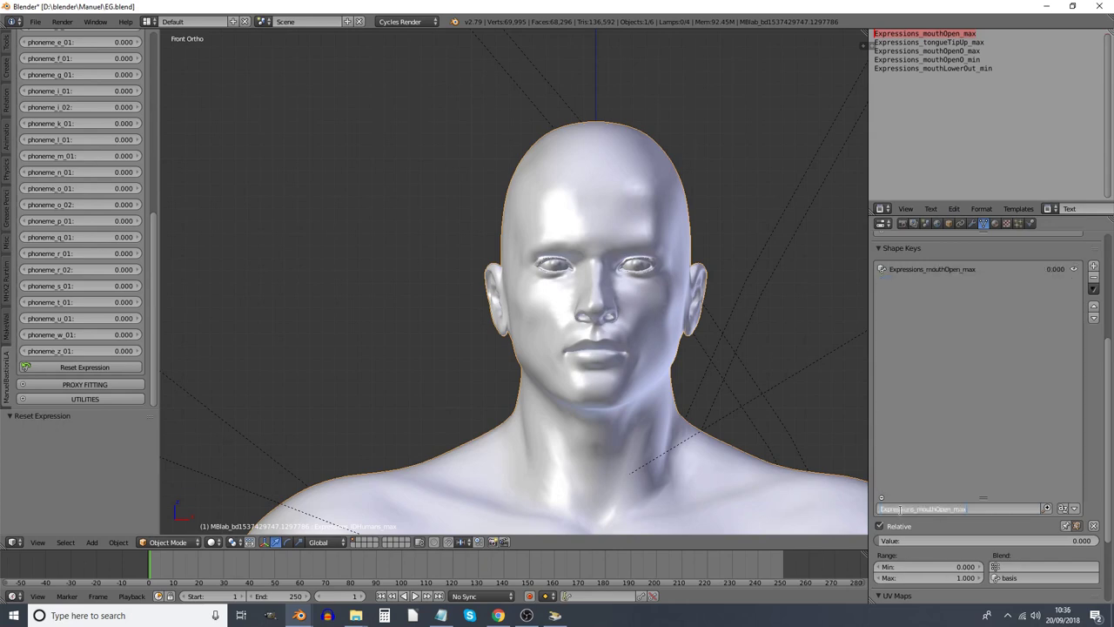
{"action": "key", "text": "Return"}
{"action": "right_click", "coordinate": [1061, 273]}
{"action": "mouse_move", "coordinate": [1001, 272]}
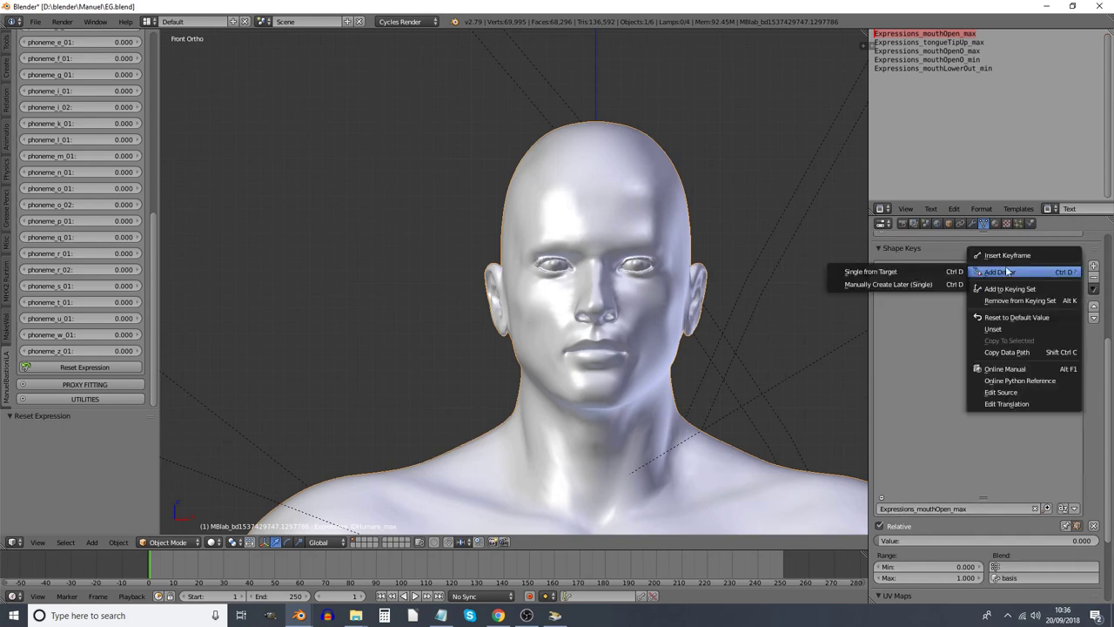
{"action": "left_click", "coordinate": [898, 285]}
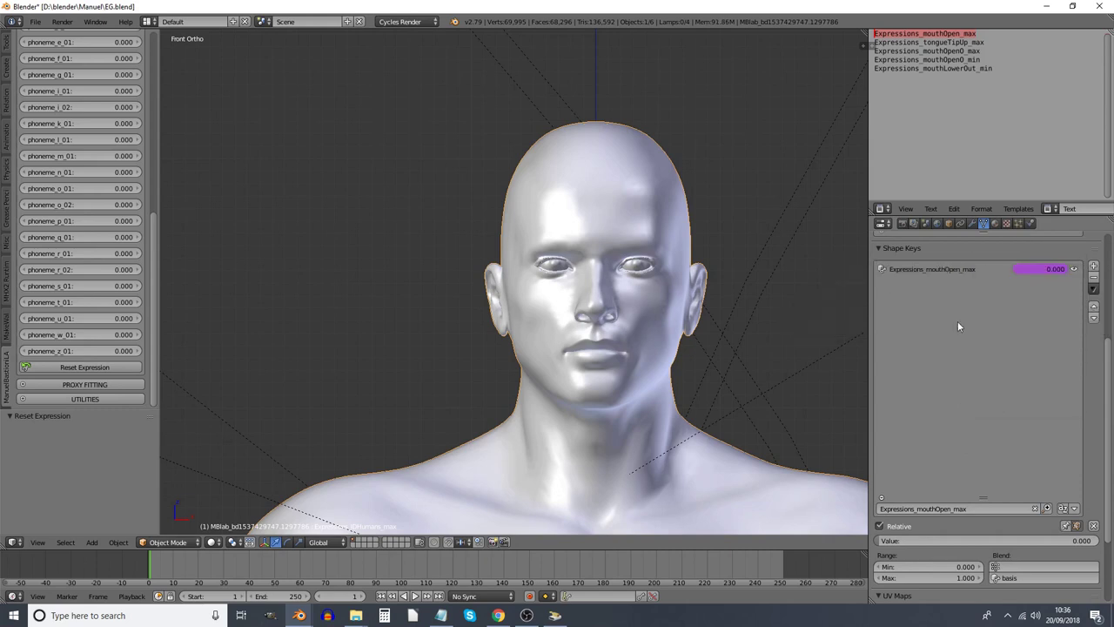
Add drivers to the tongueTipUp_max and mouthOpenO_max shape keys via the filter
{"action": "left_click_drag", "start_coordinate": [986, 41], "coordinate": [870, 44]}
{"action": "key", "text": "ctrl+c"}
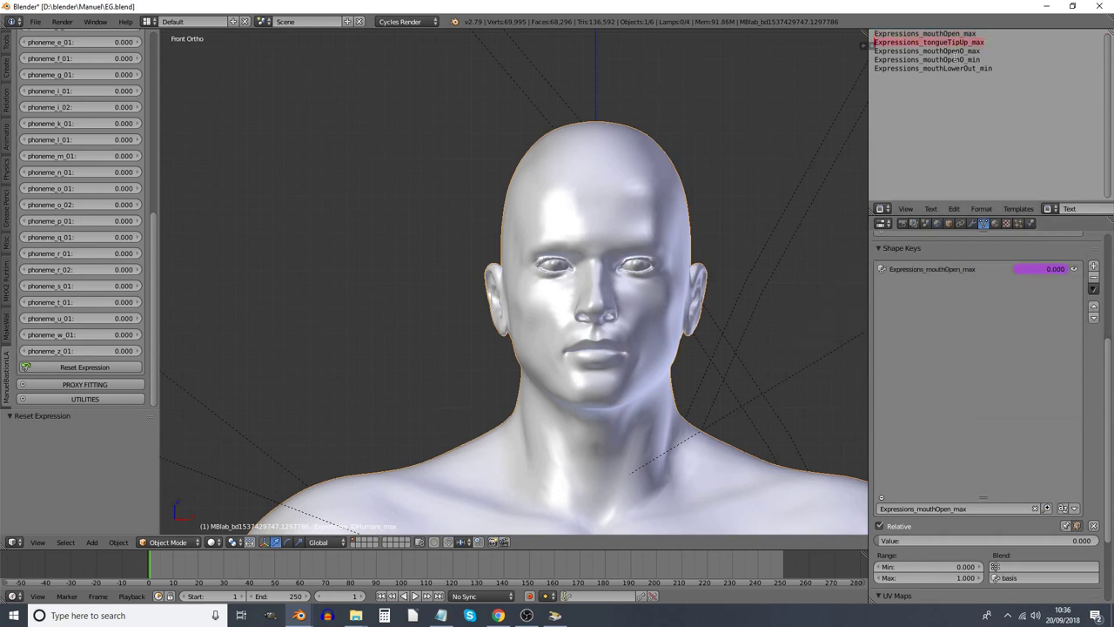
{"action": "left_click", "coordinate": [995, 508]}
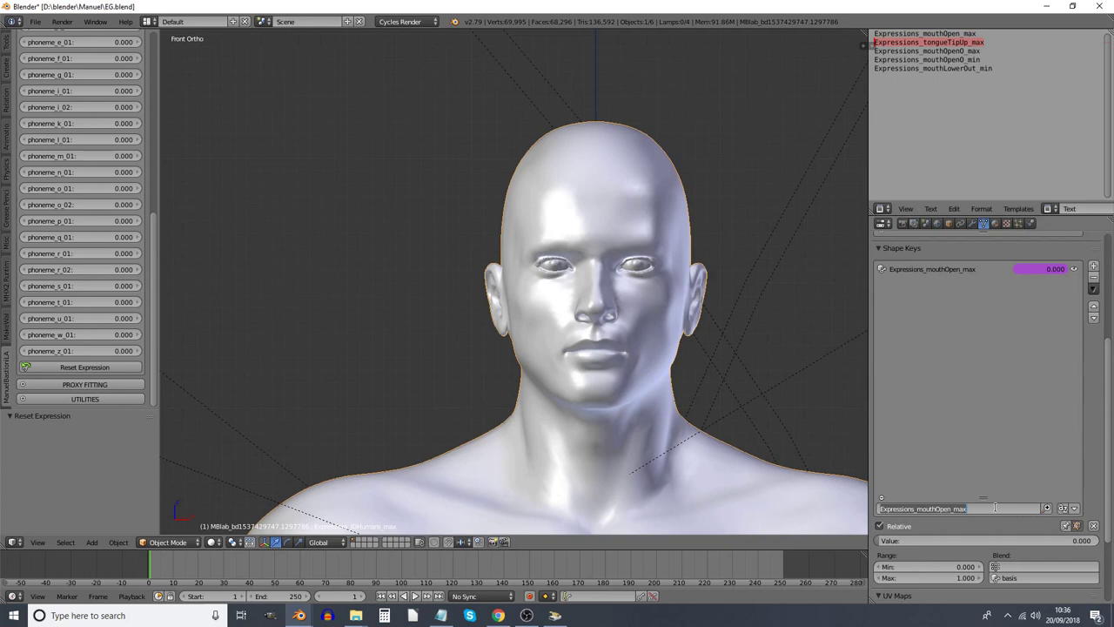
{"action": "key", "text": "ctrl+v"}
{"action": "key", "text": "Return"}
{"action": "right_click", "coordinate": [1040, 269]}
{"action": "left_click", "coordinate": [896, 283]}
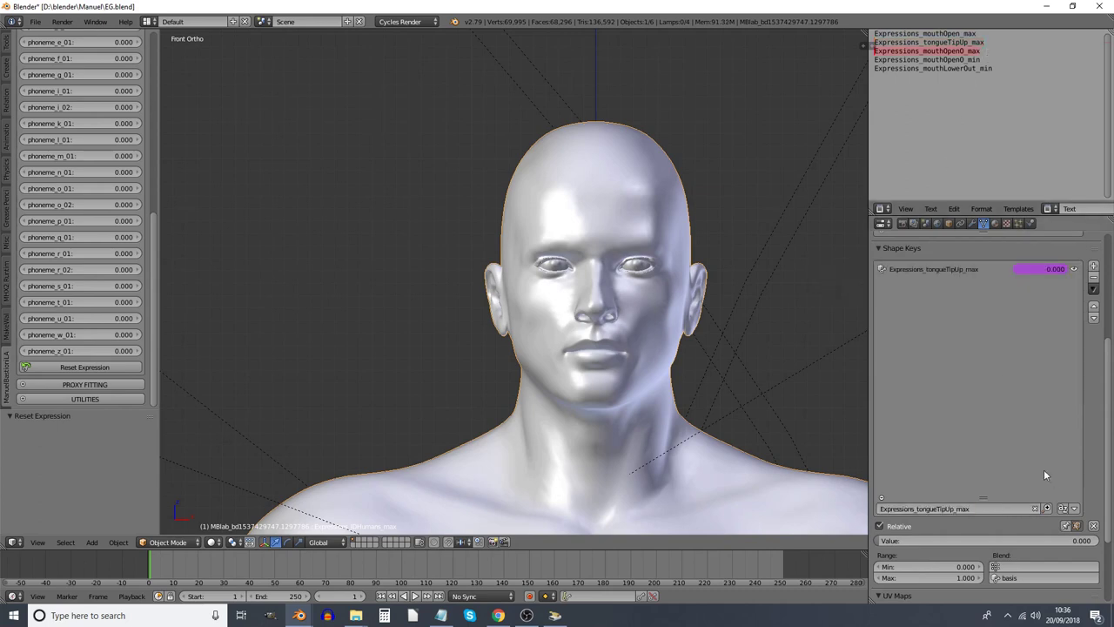
{"action": "left_click", "coordinate": [958, 508]}
{"action": "type", "text": "Expressions_mouthOpenO_max"}
{"action": "key", "text": "Return"}
{"action": "right_click", "coordinate": [1041, 269]}
{"action": "left_click", "coordinate": [897, 279]}
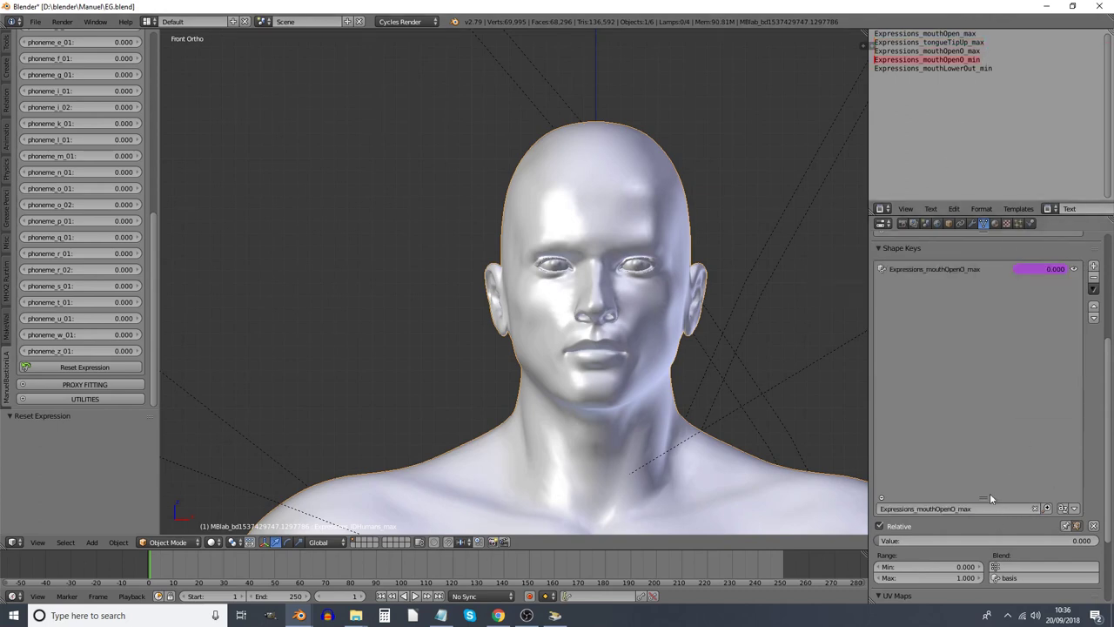
Add drivers to mouthOpenO_min and mouthLowerOut_min, then clear the shape key filter
{"action": "left_click", "coordinate": [957, 508]}
{"action": "type", "text": "Expressions_mouthOpenO_min"}
{"action": "key", "text": "Return"}
{"action": "right_click", "coordinate": [1041, 269]}
{"action": "left_click", "coordinate": [896, 279]}
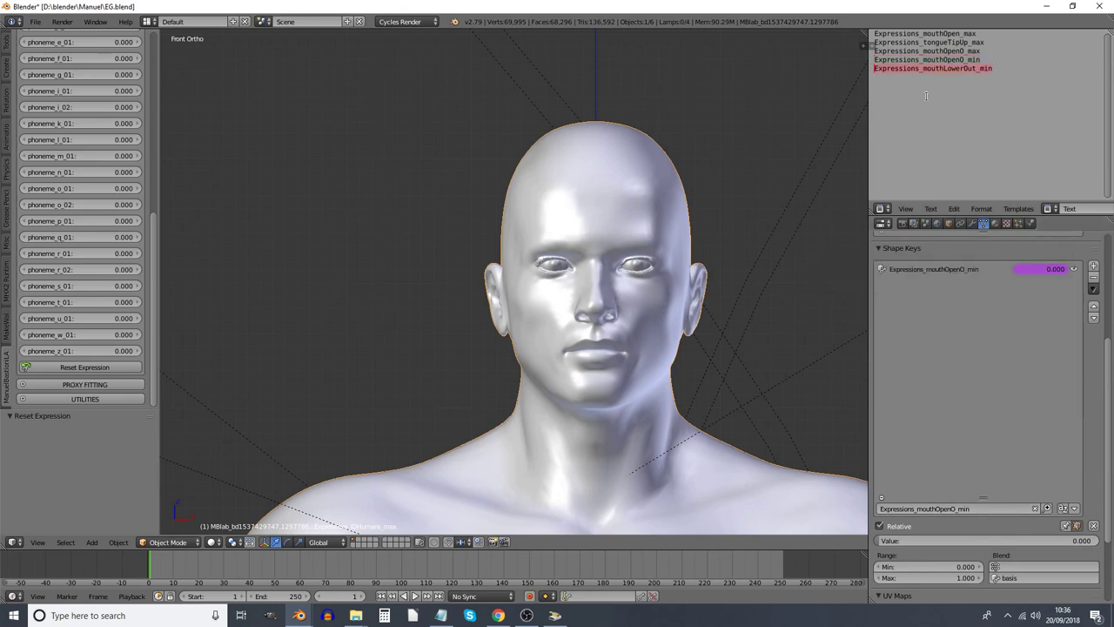
{"action": "left_click", "coordinate": [957, 508]}
{"action": "type", "text": "Expressions_mouthLowerOut_min"}
{"action": "key", "text": "Return"}
{"action": "right_click", "coordinate": [1041, 269]}
{"action": "left_click", "coordinate": [901, 281]}
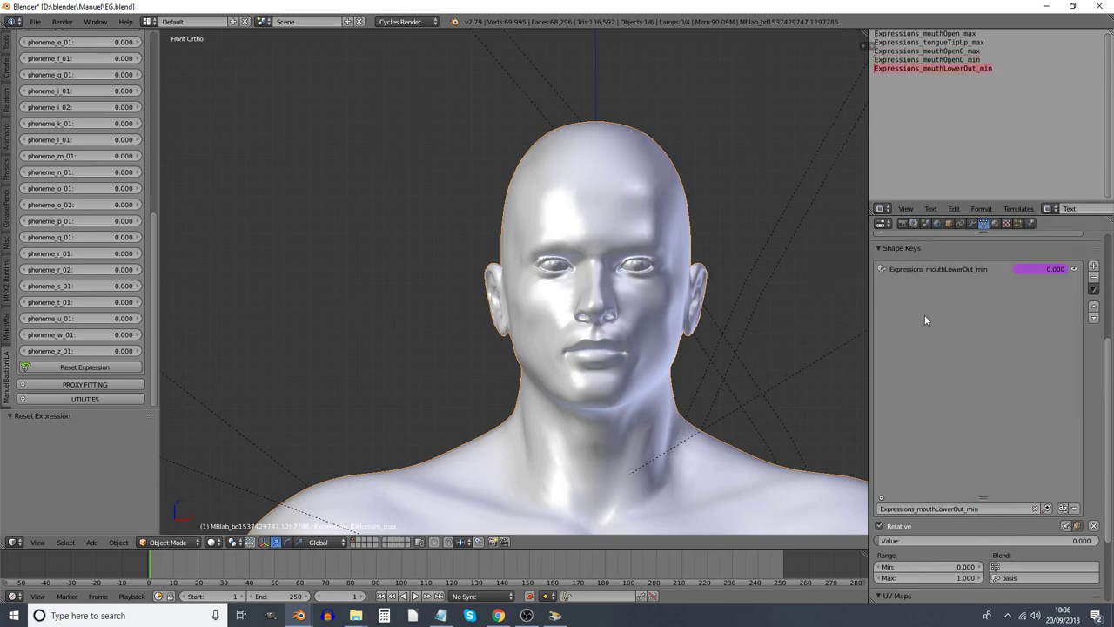
{"action": "left_click", "coordinate": [1035, 509]}
Split the 3D View and make the lower area a Graph Editor
{"action": "mouse_move", "coordinate": [1079, 314]}
{"action": "left_mouse_down"}
{"action": "mouse_move", "coordinate": [1098, 500]}
{"action": "mouse_move", "coordinate": [1105, 442]}
{"action": "left_mouse_up"}
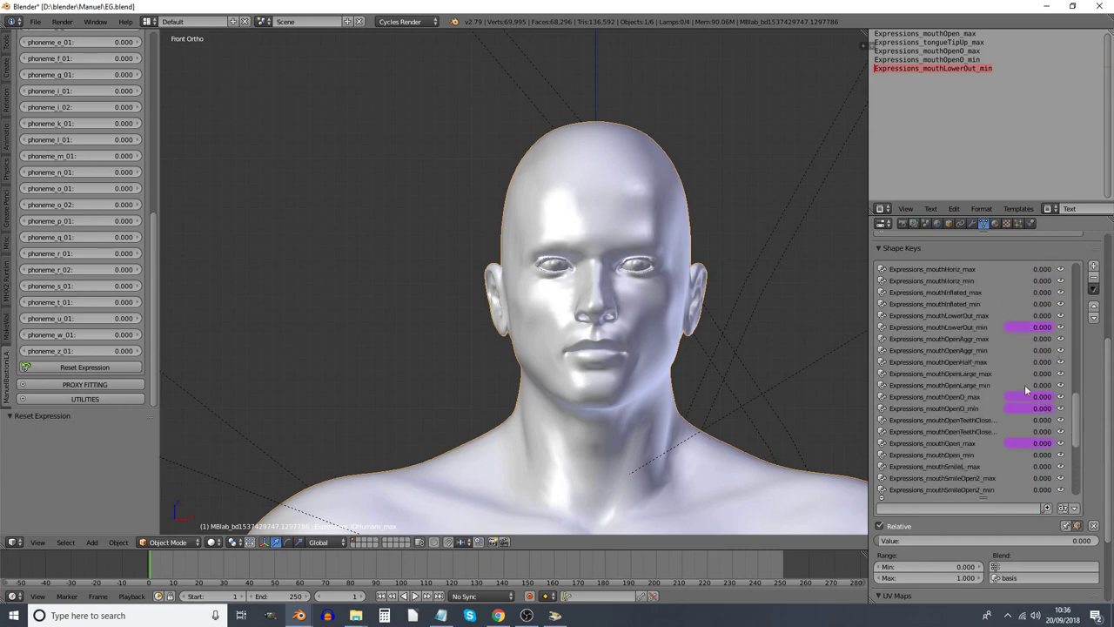
{"action": "scroll", "coordinate": [1001, 423], "scroll_direction": "down", "scroll_amount": 5}
{"action": "scroll", "coordinate": [940, 433], "scroll_direction": "down", "scroll_amount": 7}
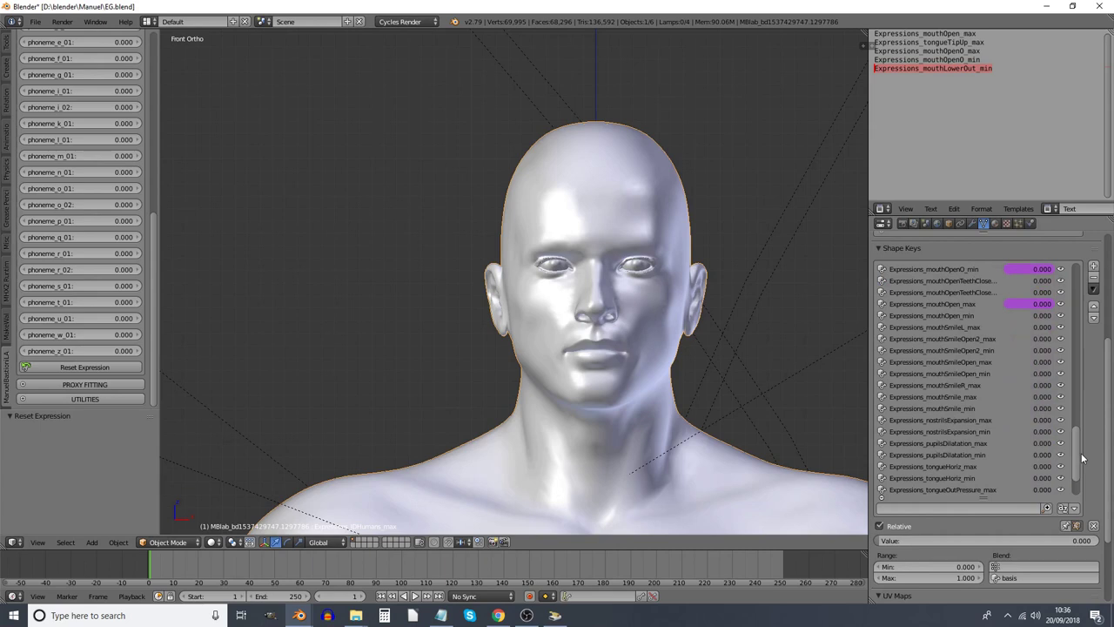
{"action": "left_click_drag", "start_coordinate": [5, 547], "coordinate": [14, 388]}
{"action": "left_click", "coordinate": [13, 542]}
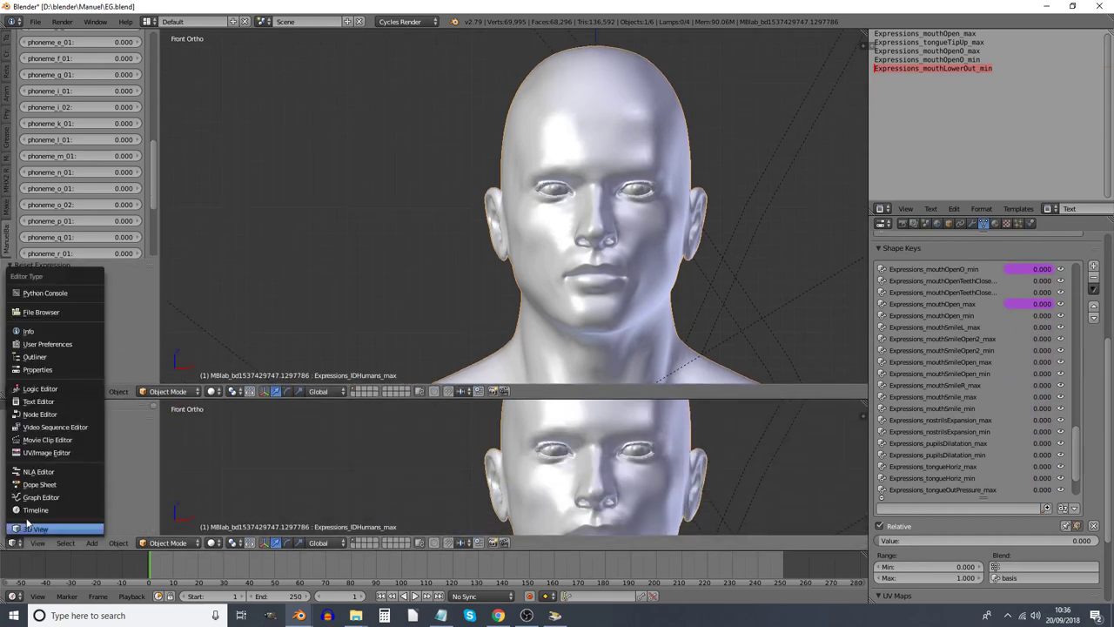
{"action": "left_click", "coordinate": [34, 496]}
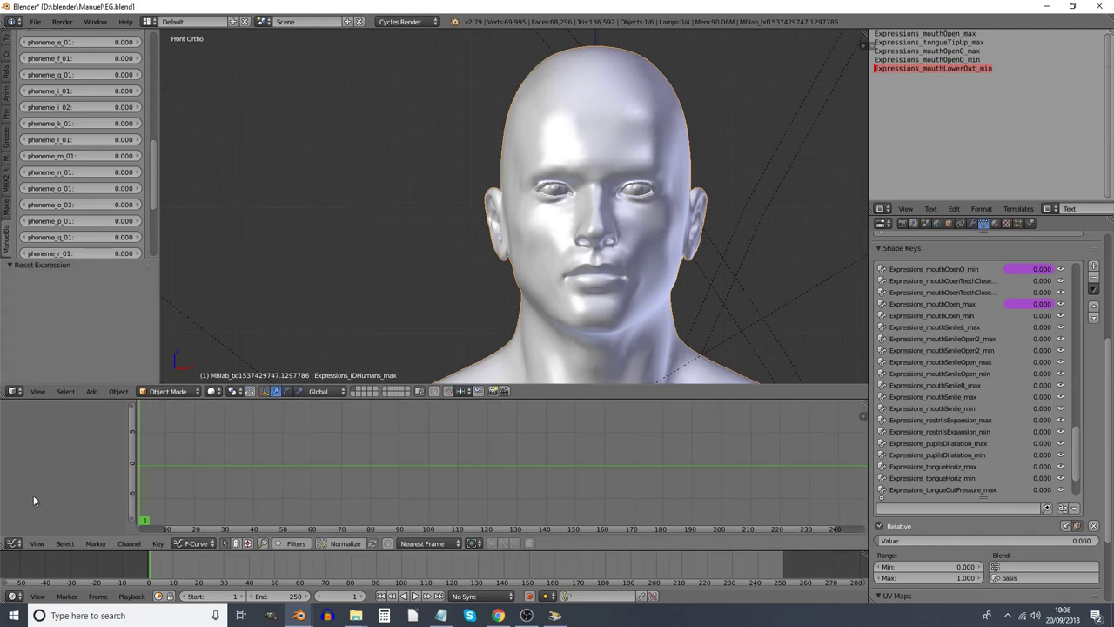
Switch the Graph Editor to Drivers mode and show its side properties panel
{"action": "left_click", "coordinate": [189, 544]}
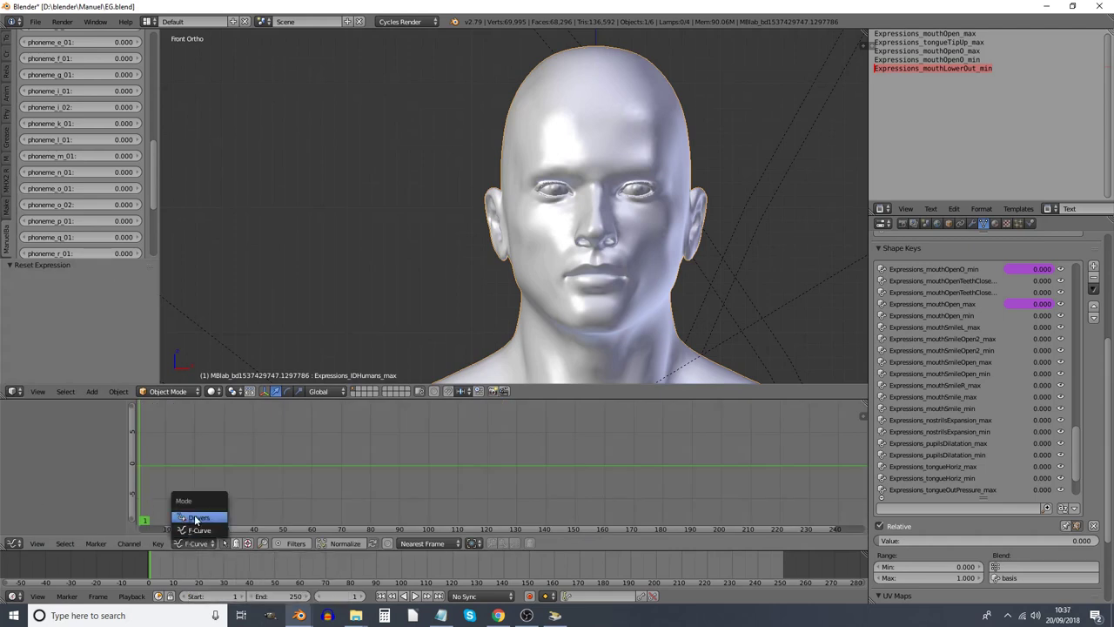
{"action": "left_click", "coordinate": [195, 520]}
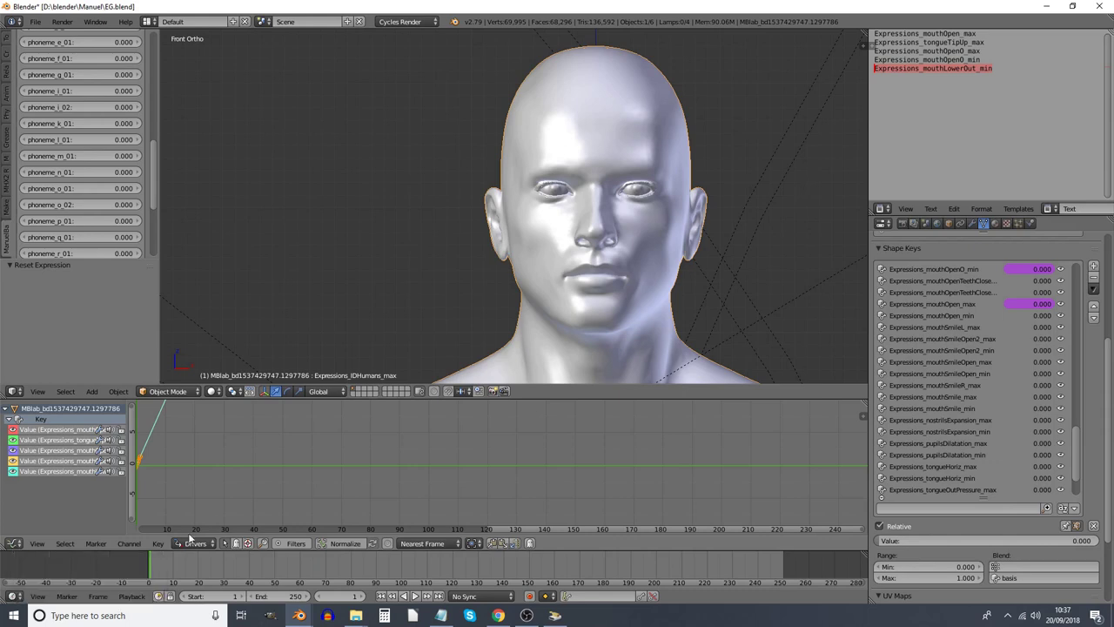
{"action": "left_click", "coordinate": [191, 544]}
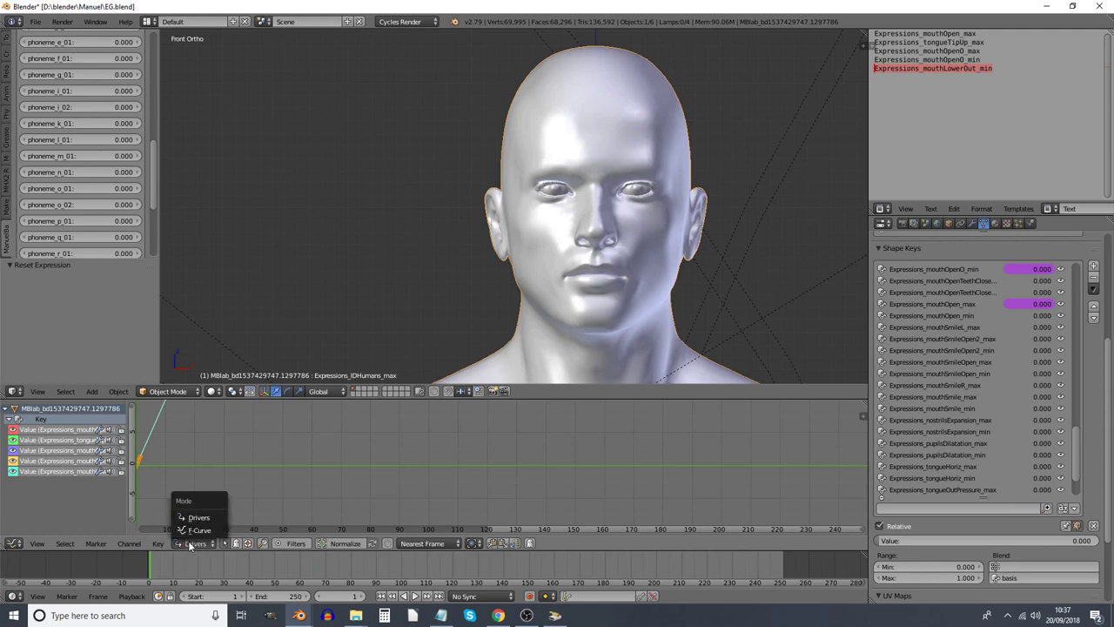
{"action": "left_click", "coordinate": [13, 543]}
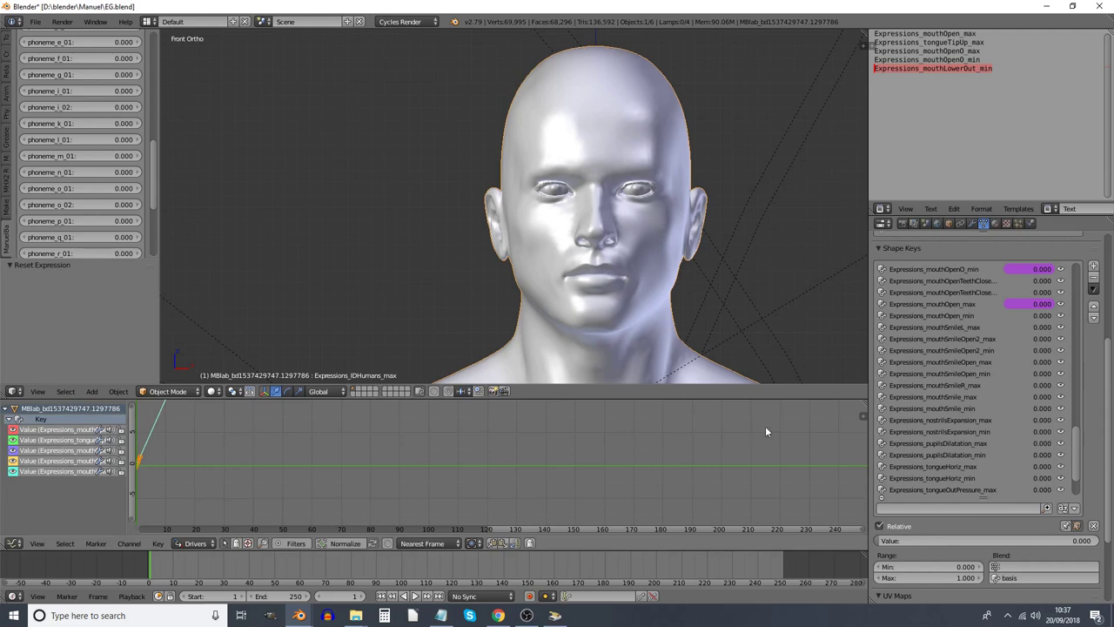
{"action": "left_click", "coordinate": [864, 417]}
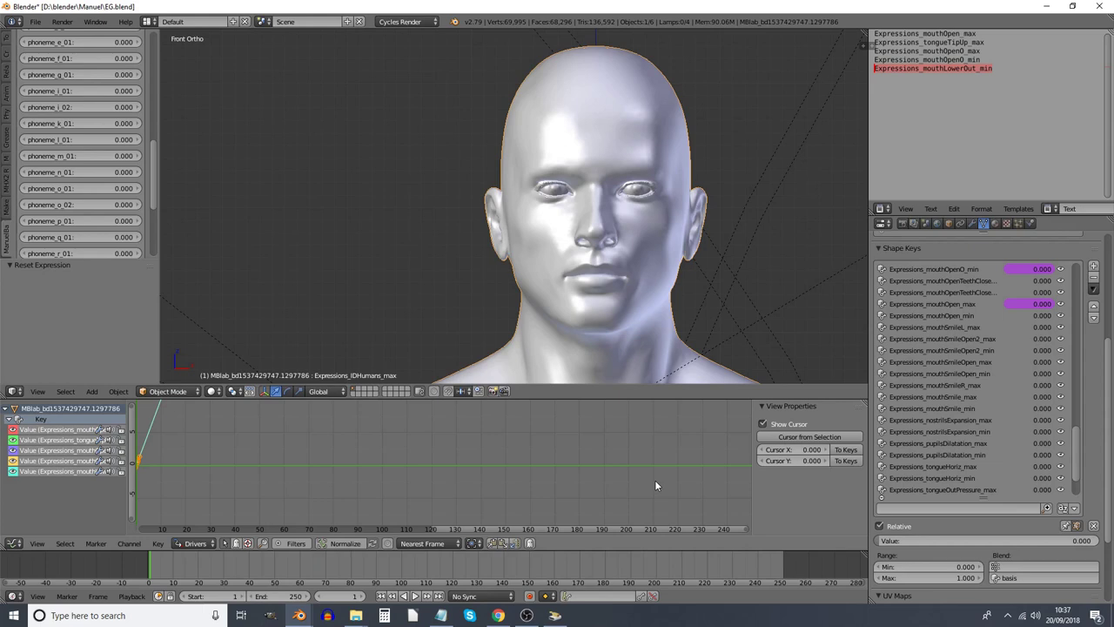
{"action": "left_click", "coordinate": [34, 21]}
Select the mouthOpen_max driver channel and widen the sidebar to show its Drivers settings
{"action": "left_click_drag", "start_coordinate": [131, 448], "coordinate": [238, 453]}
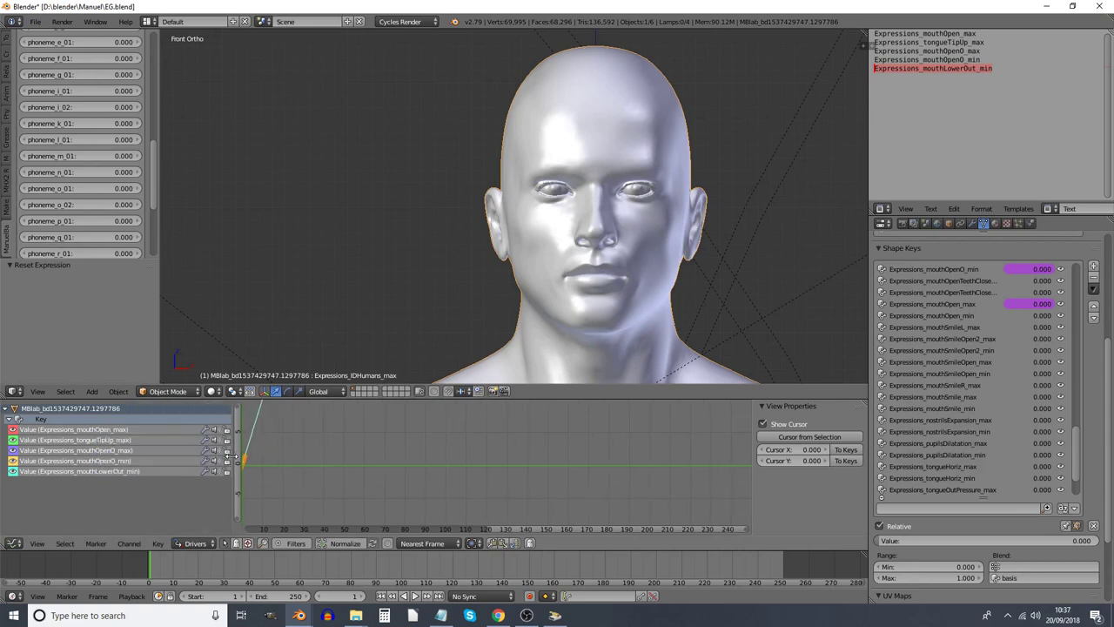
{"action": "left_click", "coordinate": [106, 430]}
{"action": "left_click", "coordinate": [116, 451]}
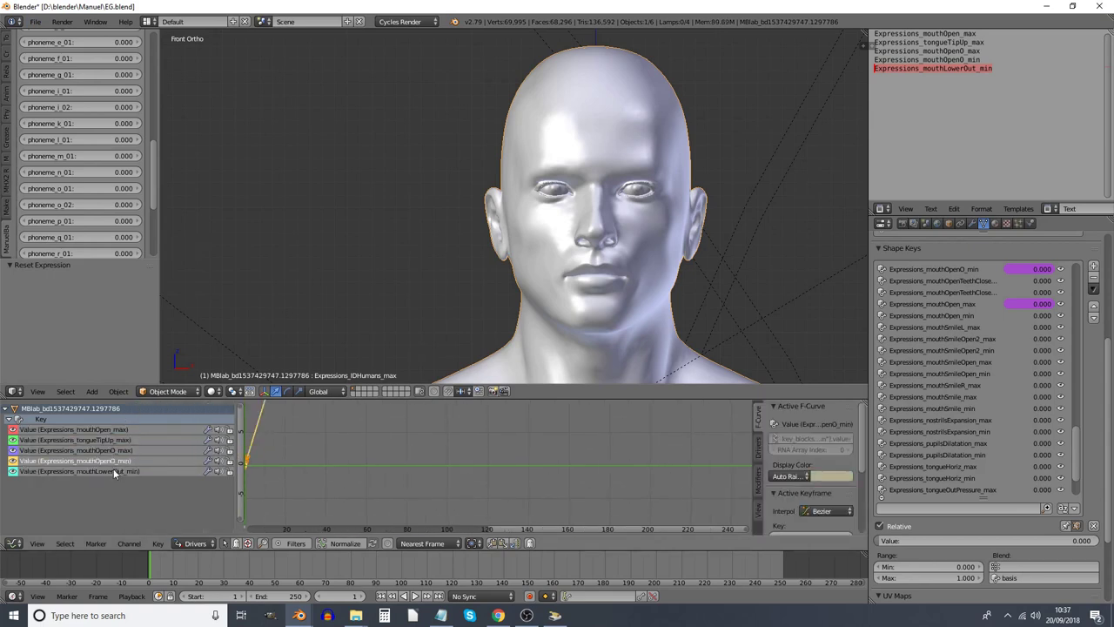
{"action": "left_click", "coordinate": [114, 471]}
{"action": "left_click", "coordinate": [106, 430]}
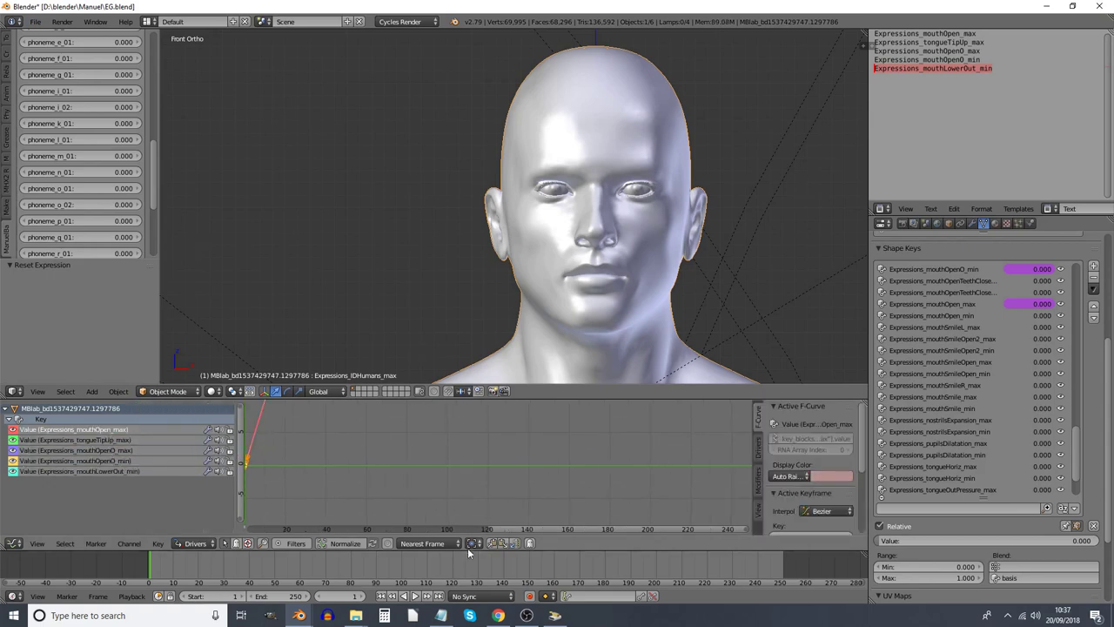
{"action": "left_click", "coordinate": [755, 452]}
{"action": "left_click_drag", "start_coordinate": [764, 464], "coordinate": [698, 464]}
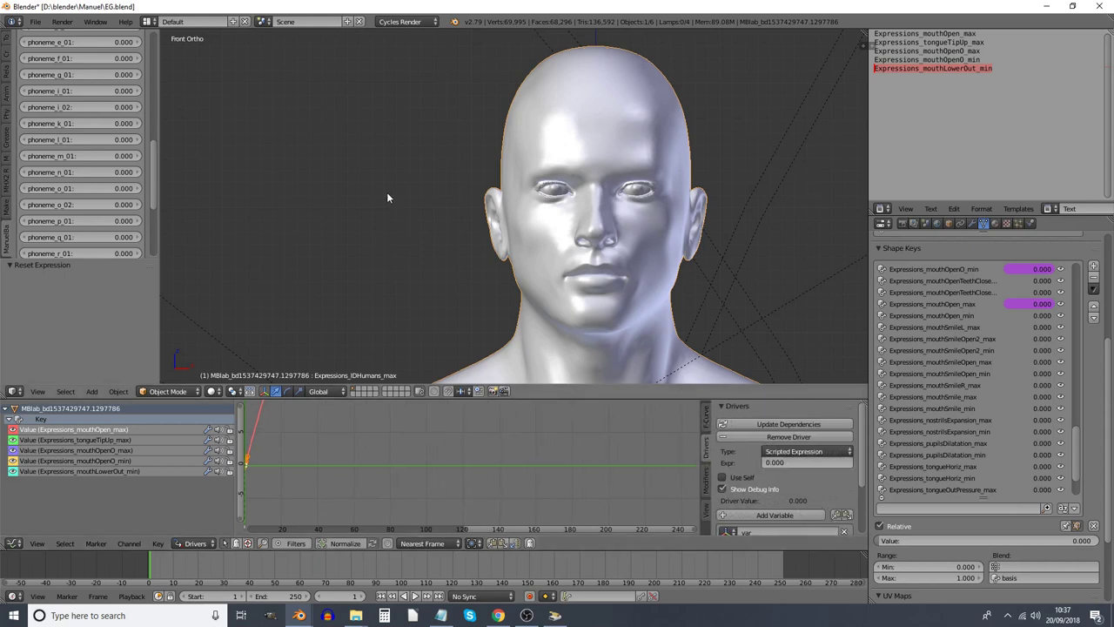
{"action": "scroll", "coordinate": [388, 199], "scroll_direction": "down", "scroll_amount": 5}
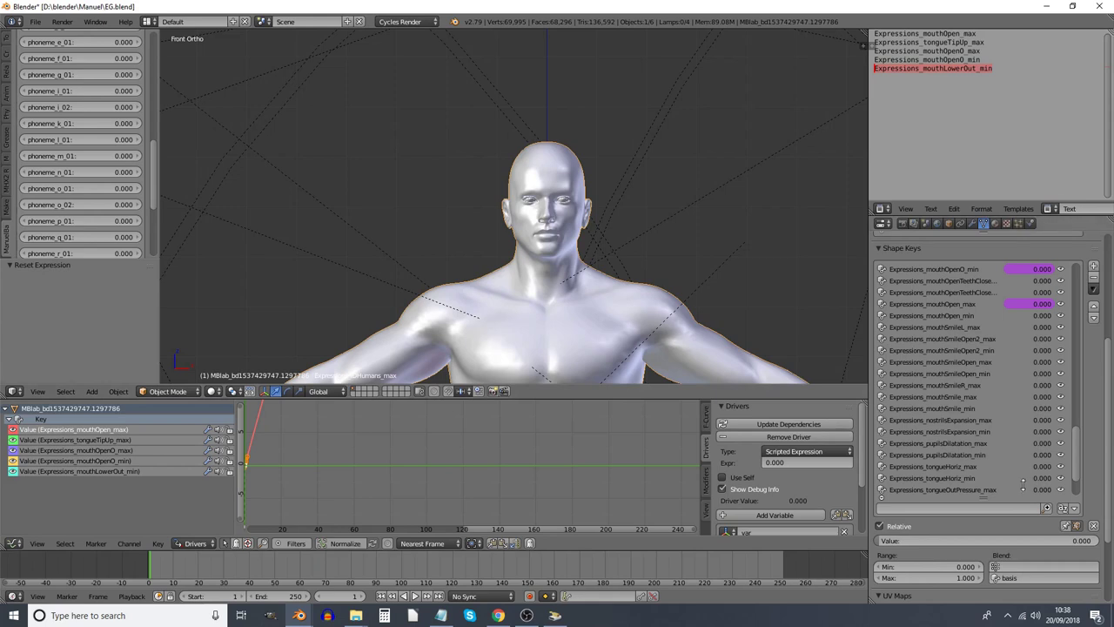
Place the 3D cursor left of the head and add a single bone there
{"action": "left_click", "coordinate": [297, 161]}
{"action": "key", "text": "shift+s"}
{"action": "left_click", "coordinate": [375, 228]}
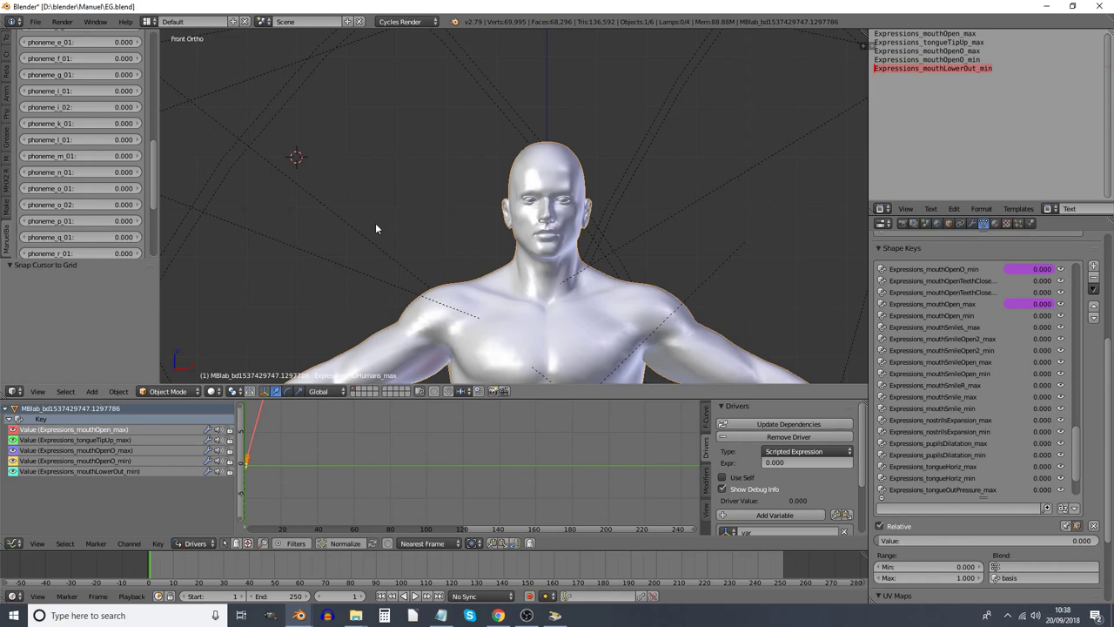
{"action": "scroll", "coordinate": [375, 228], "scroll_direction": "up", "scroll_amount": 4}
{"action": "scroll", "coordinate": [375, 228], "scroll_direction": "down", "scroll_amount": 4}
{"action": "scroll", "coordinate": [375, 228], "scroll_direction": "up", "scroll_amount": 3}
{"action": "scroll", "coordinate": [376, 228], "scroll_direction": "down", "scroll_amount": 3}
{"action": "key", "text": "shift+a"}
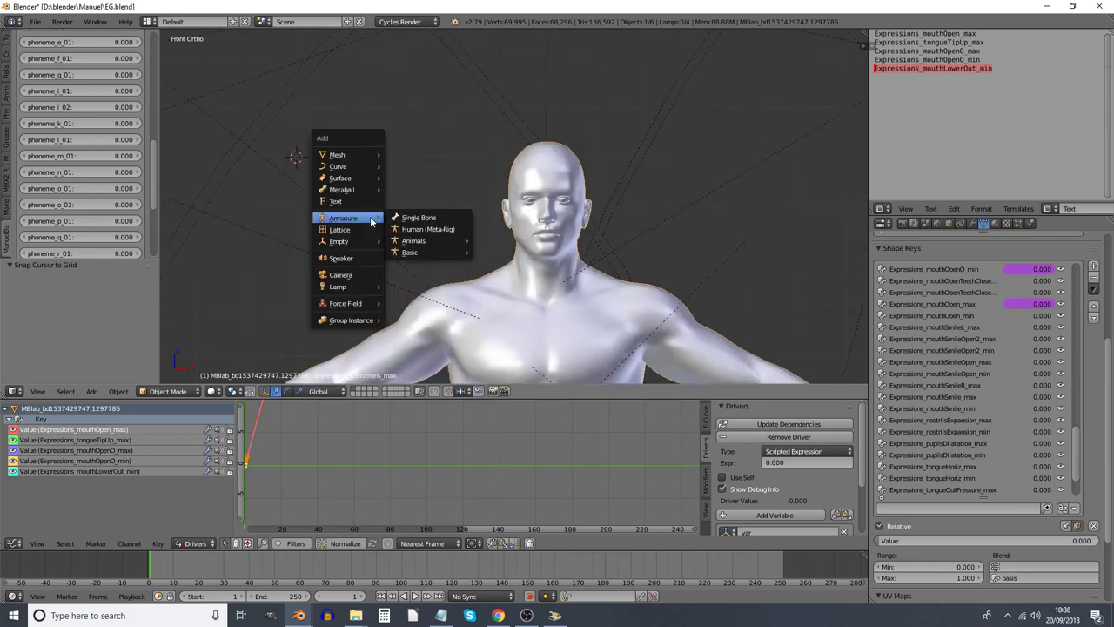
{"action": "left_click", "coordinate": [420, 218]}
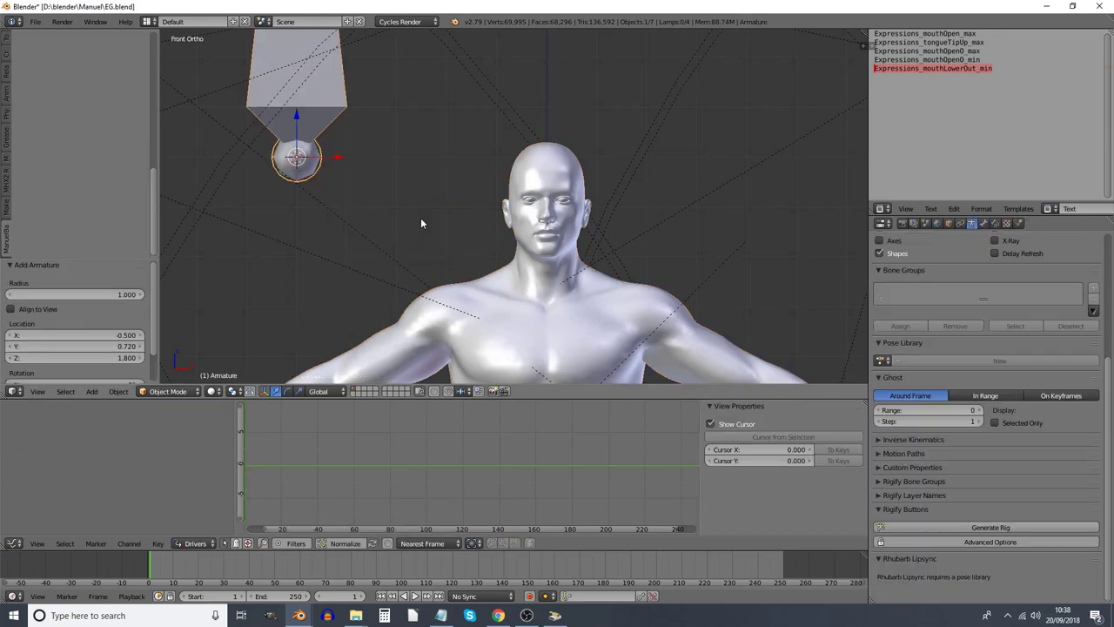
In Edit Mode, lower the bone tail along Z to shorten the bone
{"action": "key", "text": "Tab"}
{"action": "scroll", "coordinate": [420, 223], "scroll_direction": "down", "scroll_amount": 2}
{"action": "scroll", "coordinate": [420, 224], "scroll_direction": "down", "scroll_amount": 2}
{"action": "scroll", "coordinate": [420, 224], "scroll_direction": "down", "scroll_amount": 2}
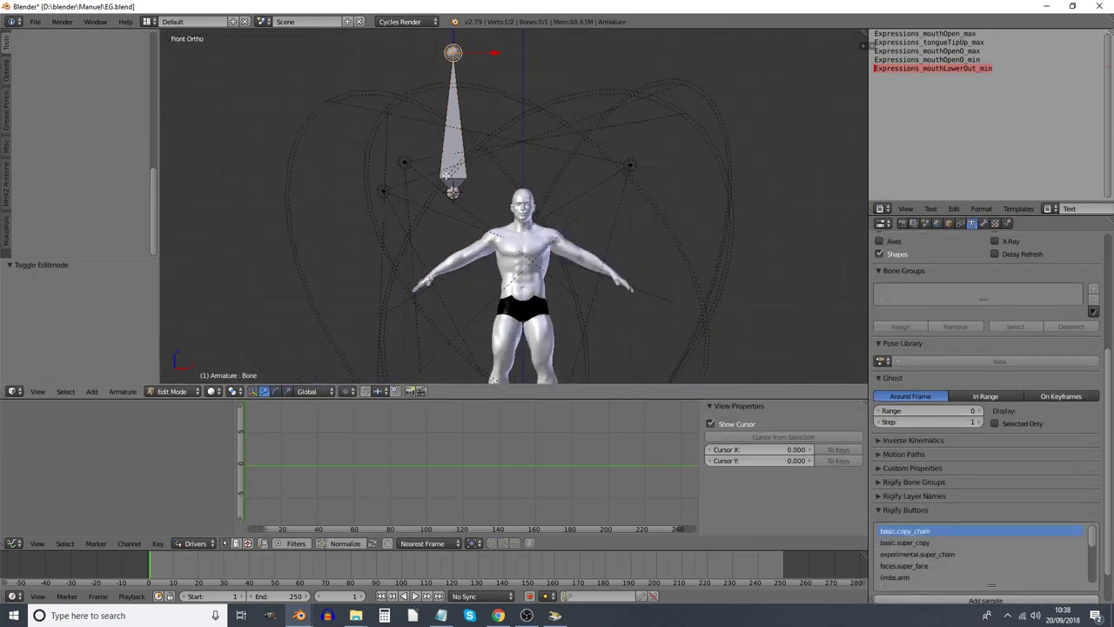
{"action": "key", "text": "g"}
{"action": "key", "text": "z"}
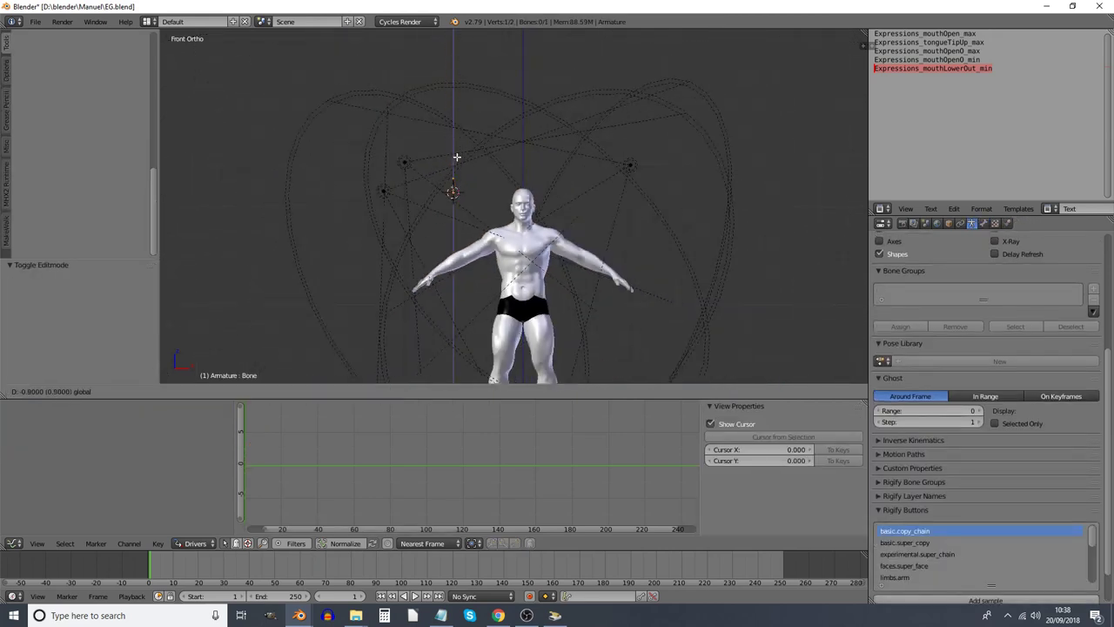
{"action": "left_click", "coordinate": [459, 161]}
Move the bone tail down along Z again, leaving a small stub beside the head
{"action": "scroll", "coordinate": [435, 174], "scroll_direction": "up", "scroll_amount": 7}
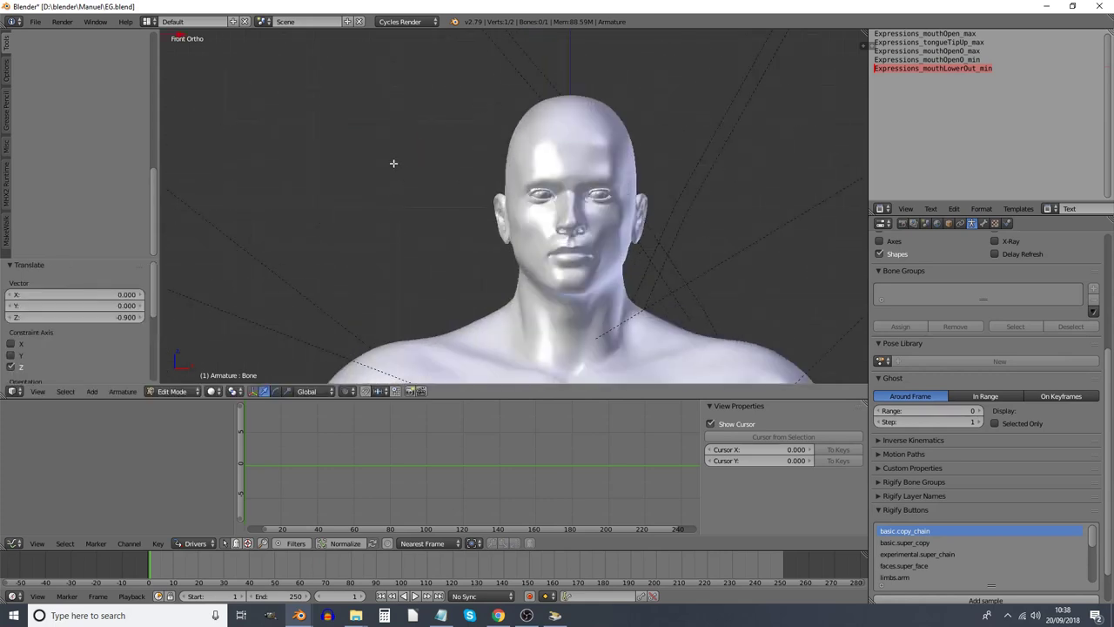
{"action": "scroll", "coordinate": [393, 165], "scroll_direction": "up", "scroll_amount": 2}
{"action": "middle_click_drag", "start_coordinate": [397, 167], "coordinate": [539, 207], "text": "shift"}
{"action": "key", "text": "g"}
{"action": "key", "text": "z"}
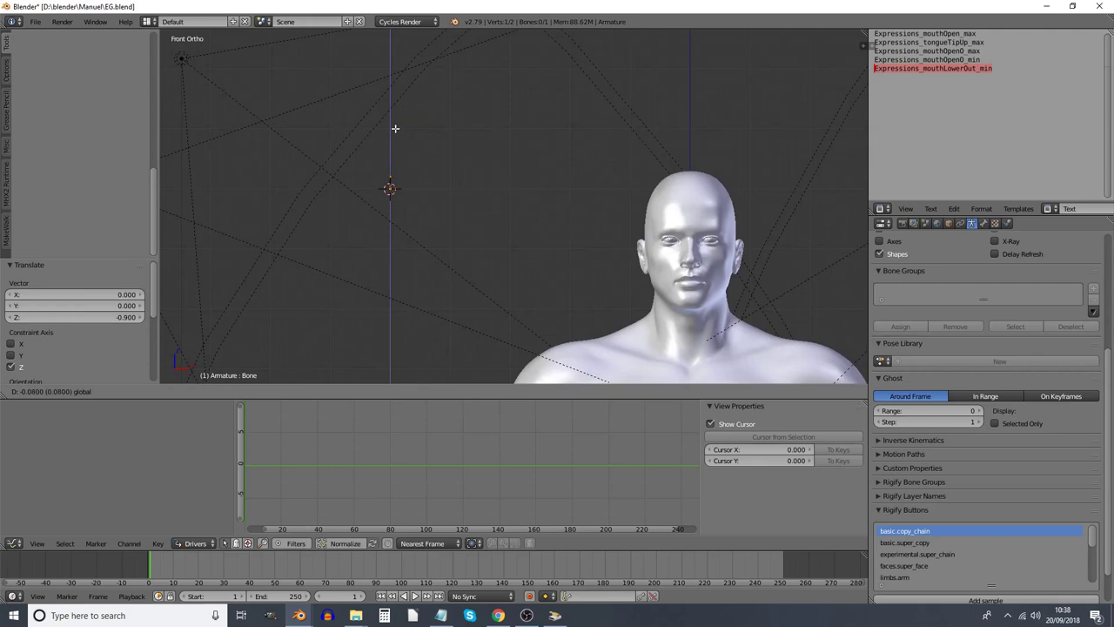
{"action": "left_click", "coordinate": [395, 130]}
{"action": "scroll", "coordinate": [395, 130], "scroll_direction": "up", "scroll_amount": 2}
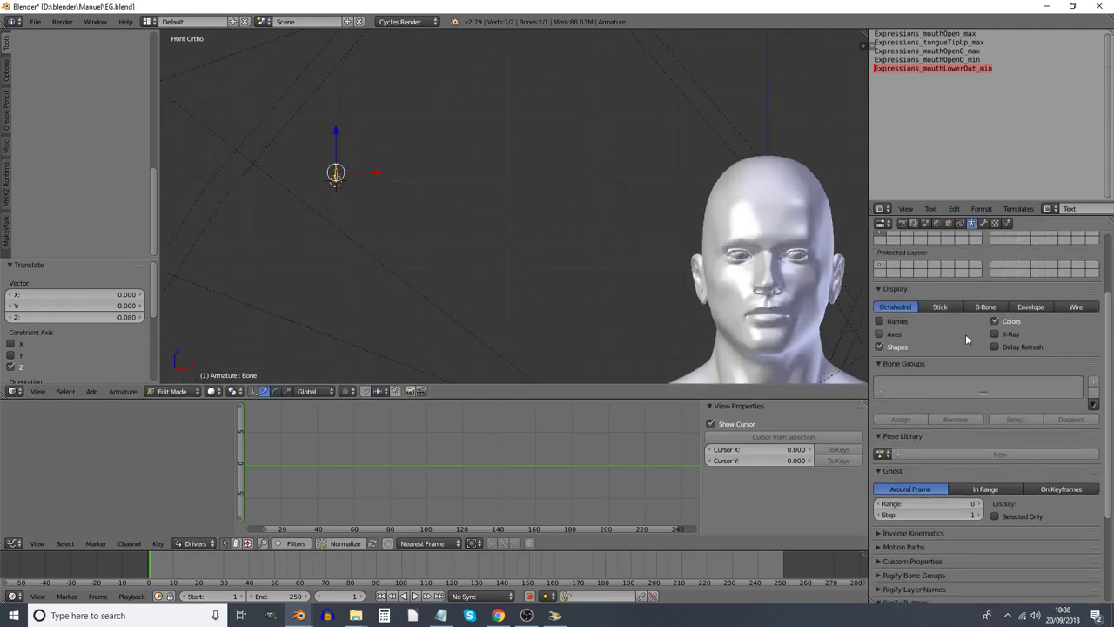
{"action": "scroll", "coordinate": [965, 334], "scroll_direction": "up", "scroll_amount": 3}
{"action": "scroll", "coordinate": [976, 342], "scroll_direction": "up", "scroll_amount": 2}
Show bones as named sticks, stack four duplicates below Bone, then reselect the top Bone
{"action": "left_click", "coordinate": [939, 355]}
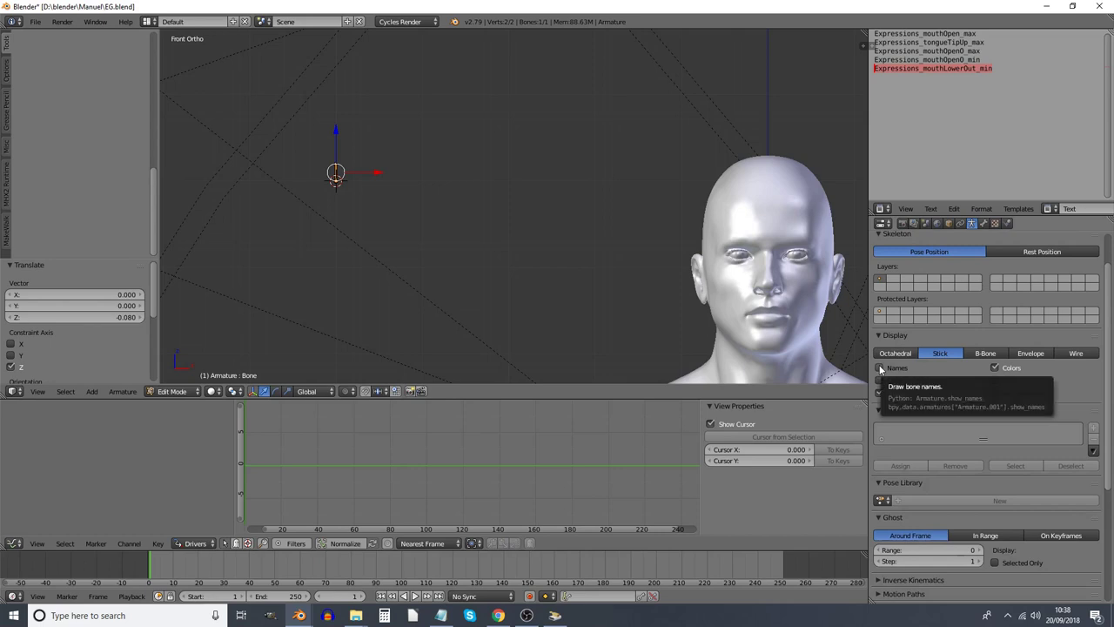
{"action": "left_click", "coordinate": [879, 367]}
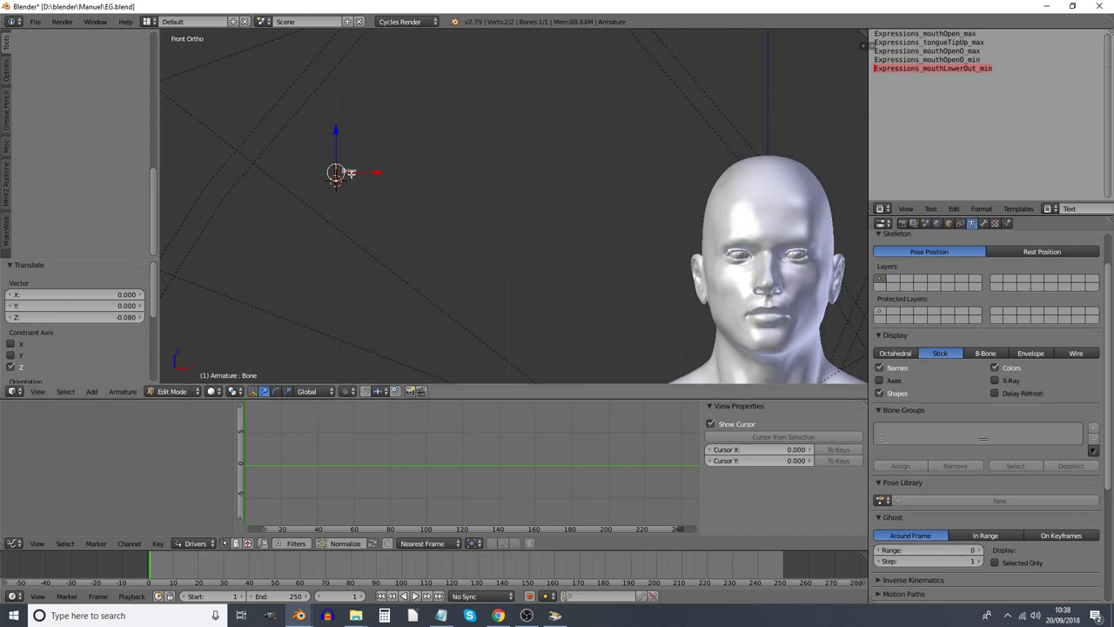
{"action": "key", "text": "shift+d"}
{"action": "left_click", "coordinate": [345, 205]}
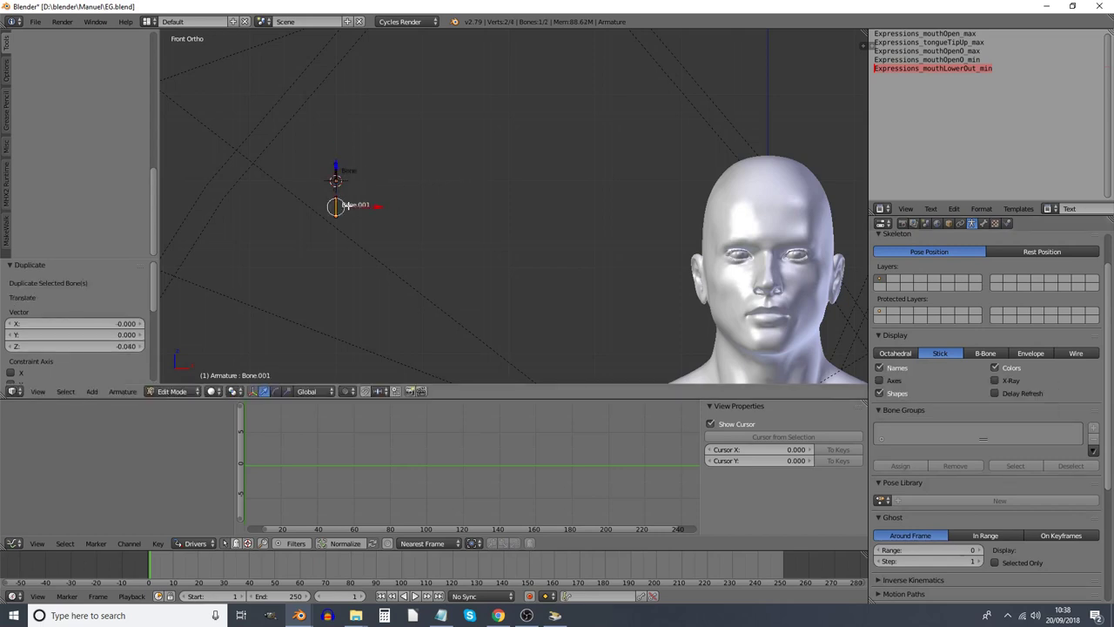
{"action": "key", "text": "shift+d"}
{"action": "left_click", "coordinate": [346, 237]}
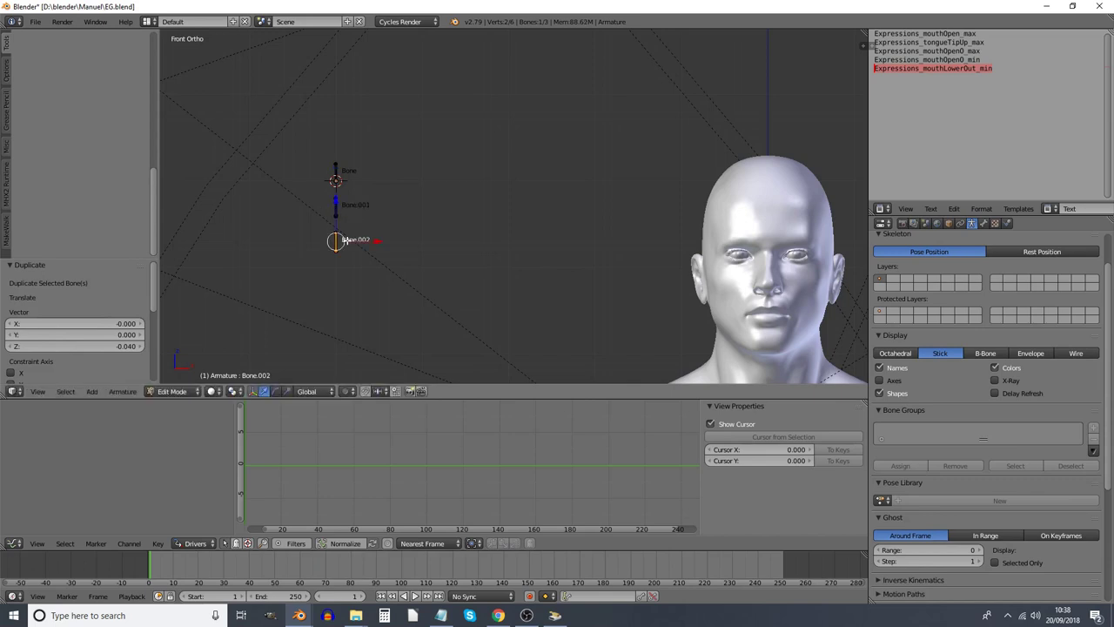
{"action": "key", "text": "shift+d"}
{"action": "left_click", "coordinate": [347, 273]}
{"action": "key", "text": "shift+d"}
{"action": "left_click", "coordinate": [347, 309]}
{"action": "right_click", "coordinate": [345, 181]}
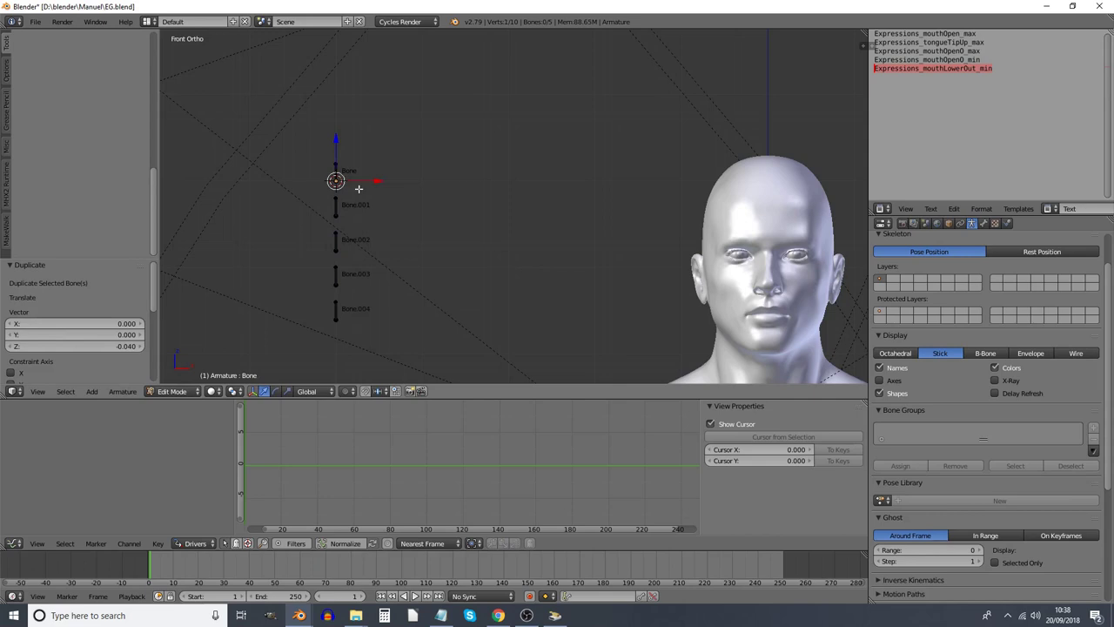
{"action": "right_click", "coordinate": [337, 179]}
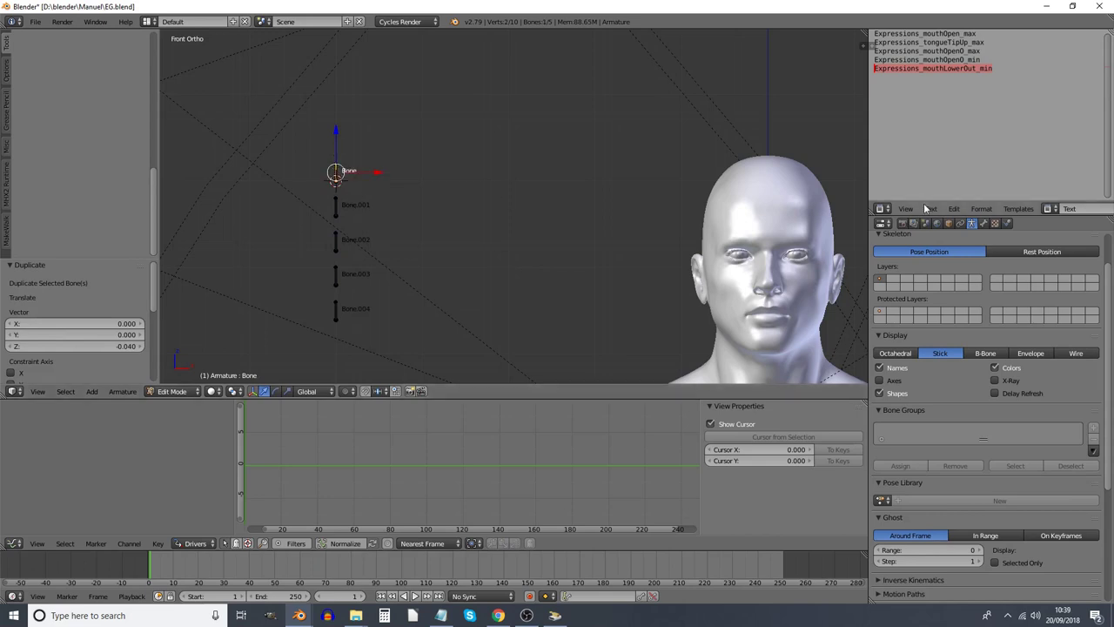
Name the top two bones Expressions_mouthOpen_max and Expressions_tongueTipUp_max from the text list
{"action": "left_click", "coordinate": [985, 226]}
{"action": "left_click", "coordinate": [966, 33]}
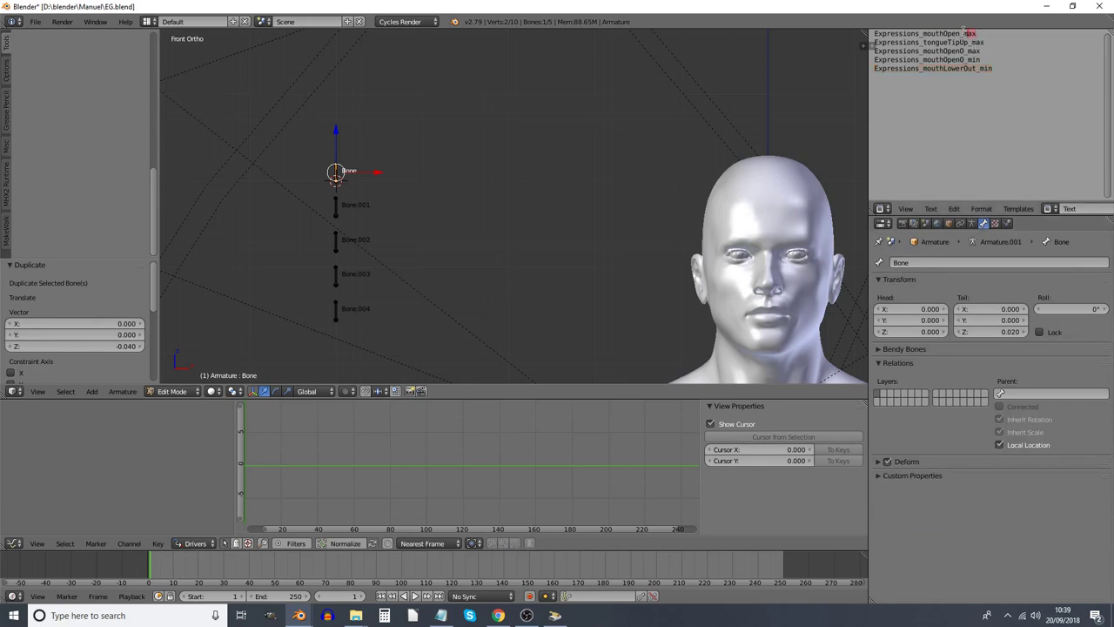
{"action": "key", "text": "ctrl+c"}
{"action": "double_click", "coordinate": [945, 262]}
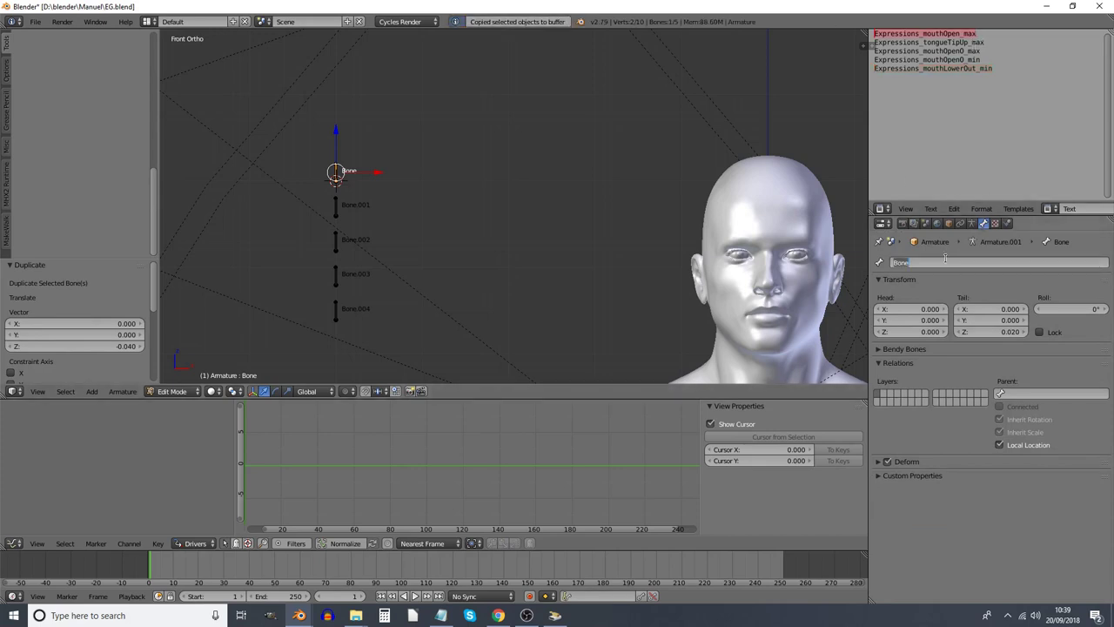
{"action": "key", "text": "ctrl+v"}
{"action": "key", "text": "Return"}
{"action": "right_click", "coordinate": [337, 218]}
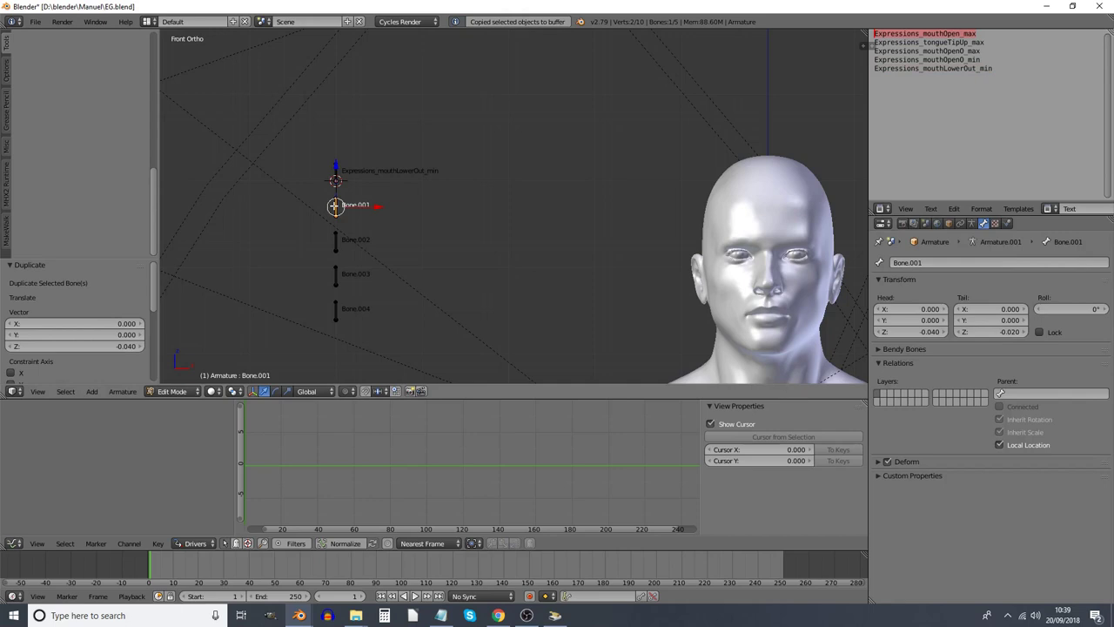
{"action": "left_click", "coordinate": [967, 42]}
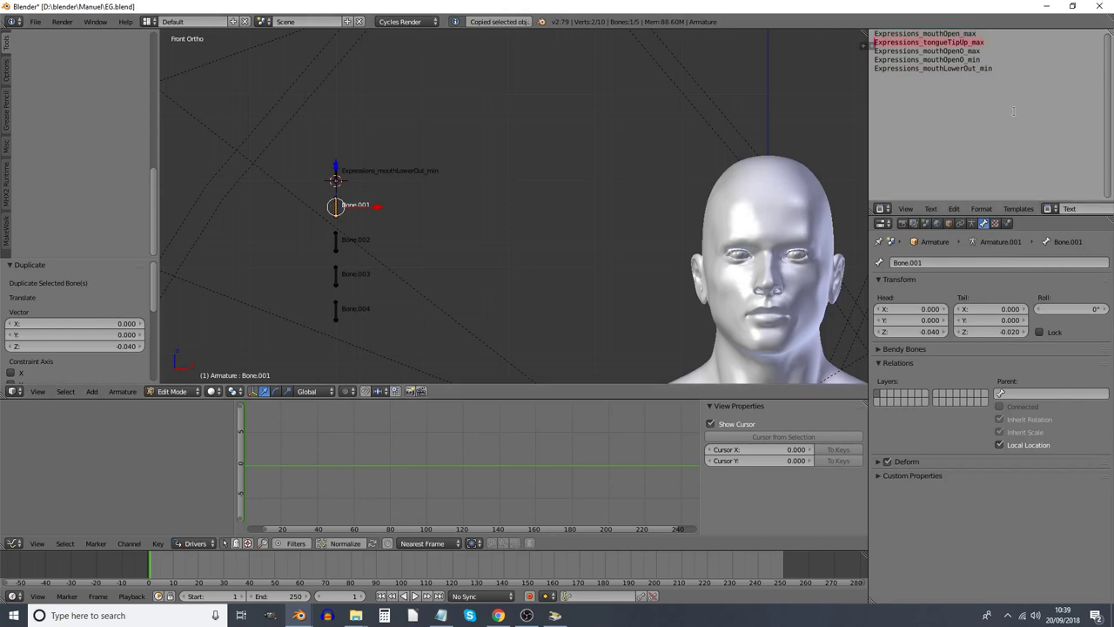
{"action": "double_click", "coordinate": [945, 262]}
{"action": "key", "text": "ctrl+v"}
{"action": "key", "text": "Return"}
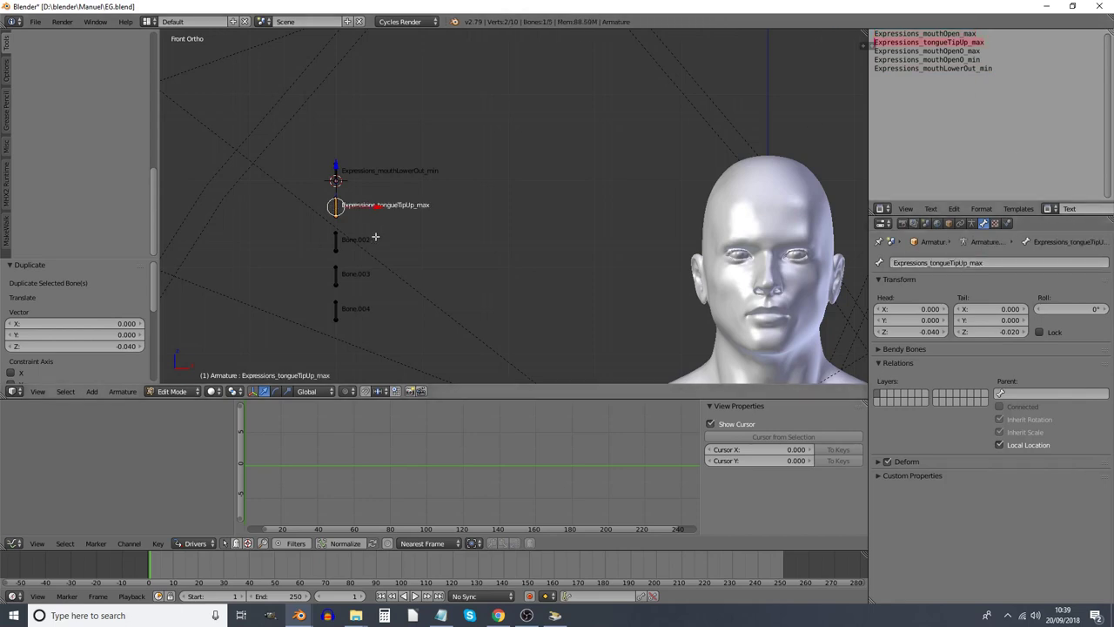
Name the lower three bones Expressions_mouthOpen0_max, Expressions_mouthOpen0_min and Expressions_mouthLowerOut_min
{"action": "right_click", "coordinate": [337, 253]}
{"action": "left_click", "coordinate": [966, 51]}
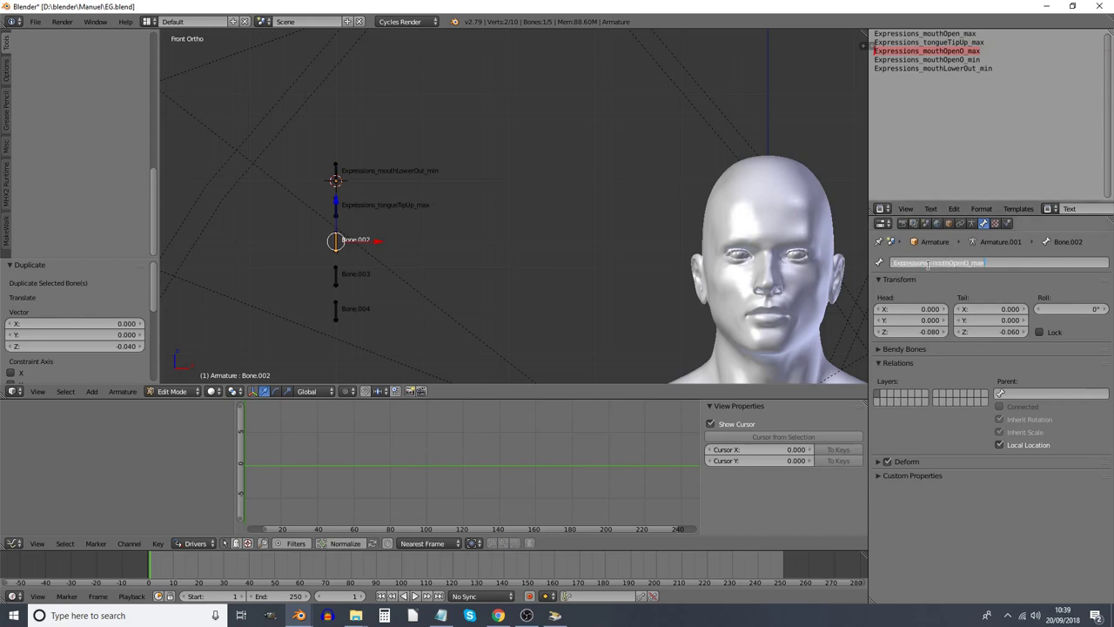
{"action": "key", "text": "Return"}
{"action": "right_click", "coordinate": [333, 274]}
{"action": "left_click_drag", "start_coordinate": [982, 59], "coordinate": [874, 60]}
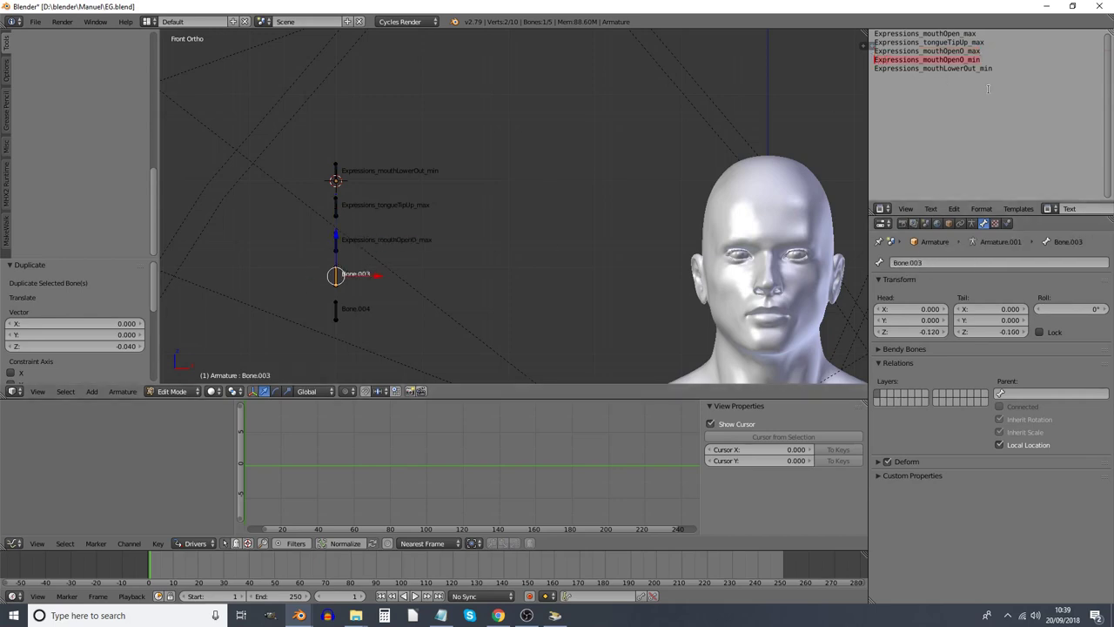
{"action": "key", "text": "ctrl+c"}
{"action": "double_click", "coordinate": [925, 262]}
{"action": "key", "text": "ctrl+v"}
{"action": "key", "text": "Return"}
{"action": "right_click", "coordinate": [335, 308]}
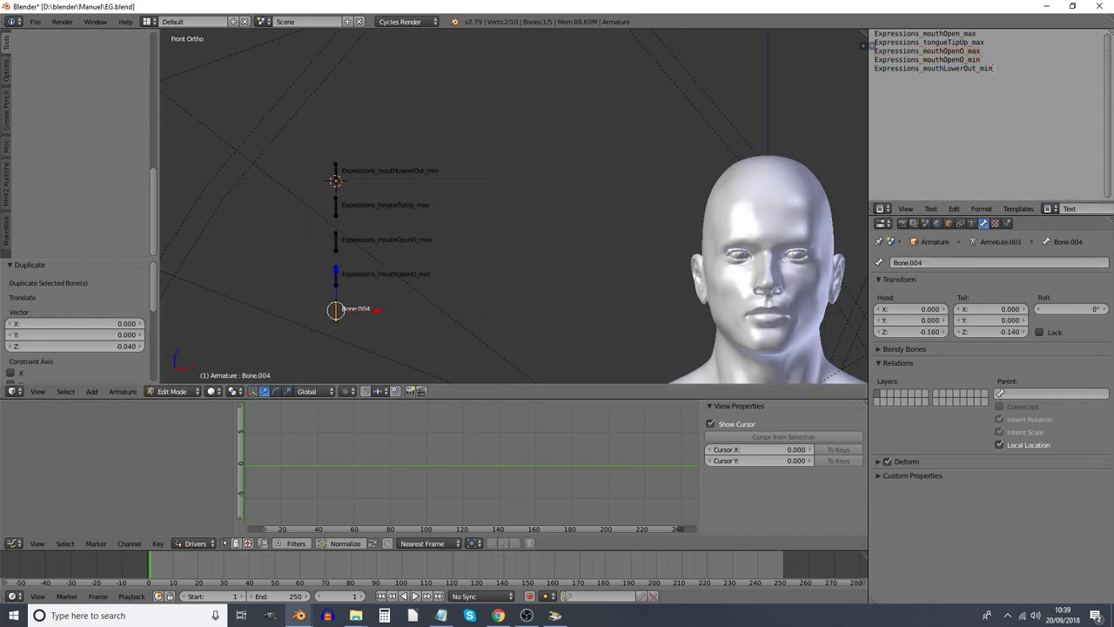
{"action": "left_click_drag", "start_coordinate": [993, 68], "coordinate": [874, 68]}
{"action": "double_click", "coordinate": [960, 262]}
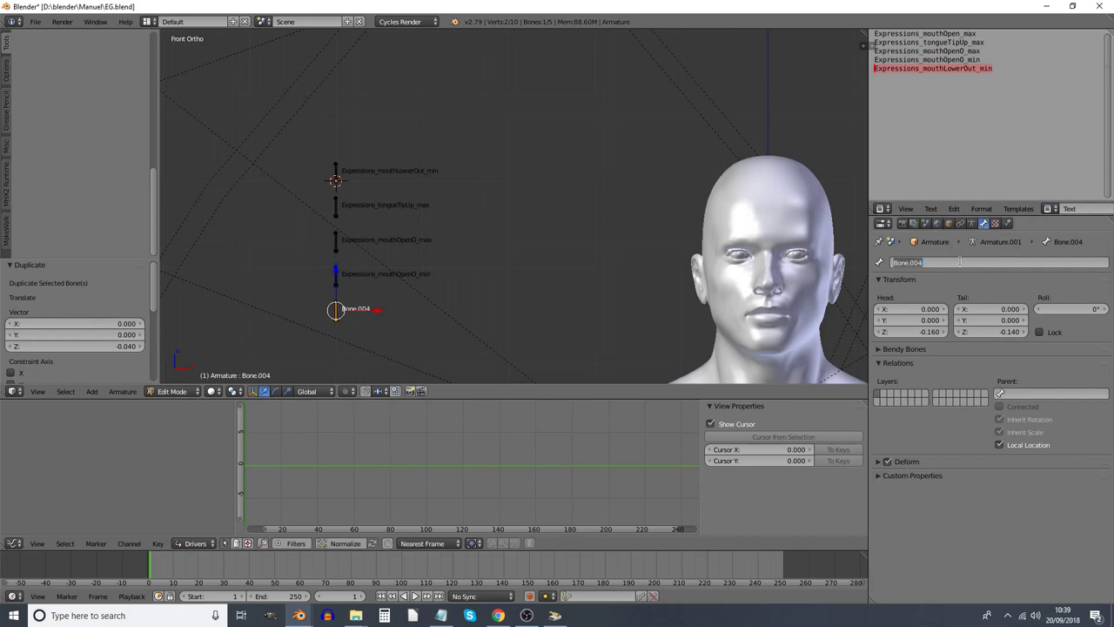
{"action": "key", "text": "ctrl+v"}
{"action": "key", "text": "Return"}
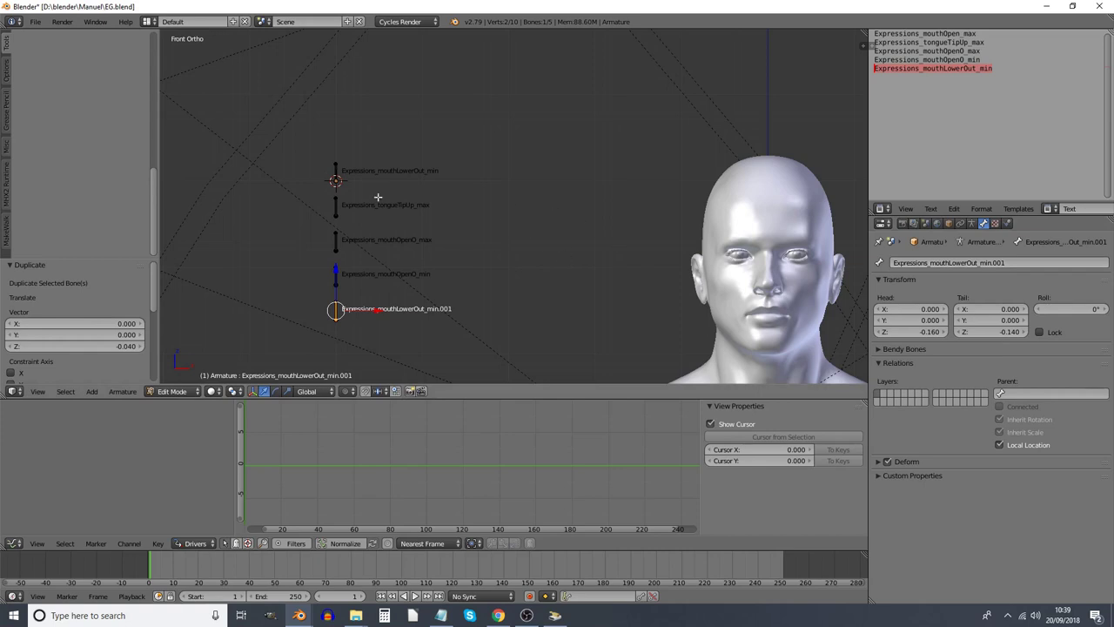
Fix the top bone's name to Expressions_mouthOpen_max and drop the bottom bone's .001 suffix
{"action": "right_click", "coordinate": [334, 177]}
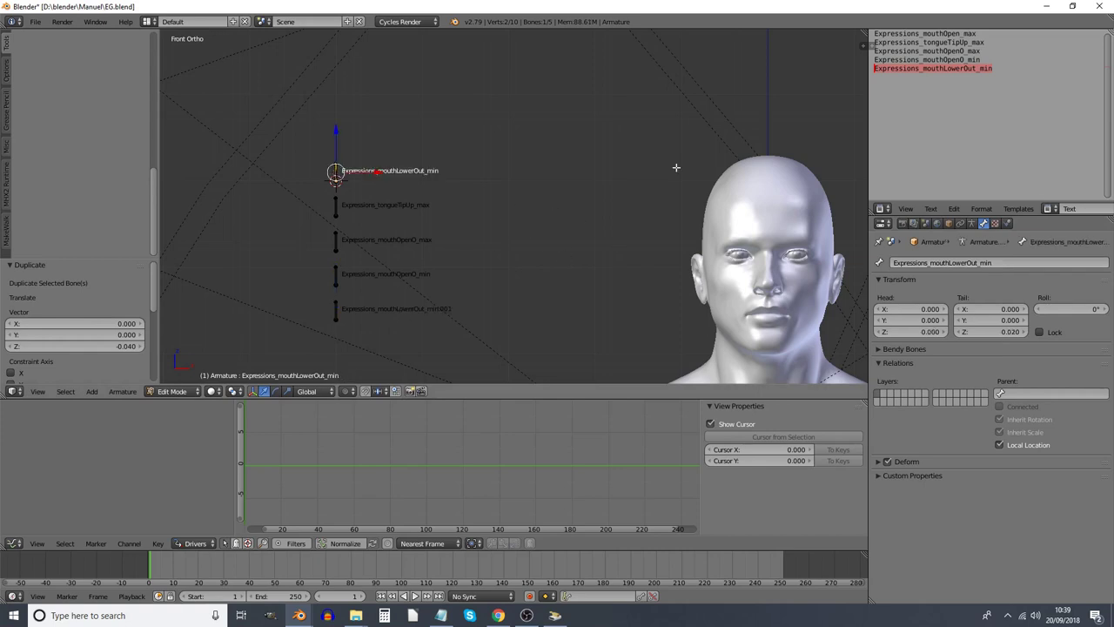
{"action": "left_click", "coordinate": [978, 33]}
{"action": "left_click_drag", "start_coordinate": [978, 33], "coordinate": [876, 33]}
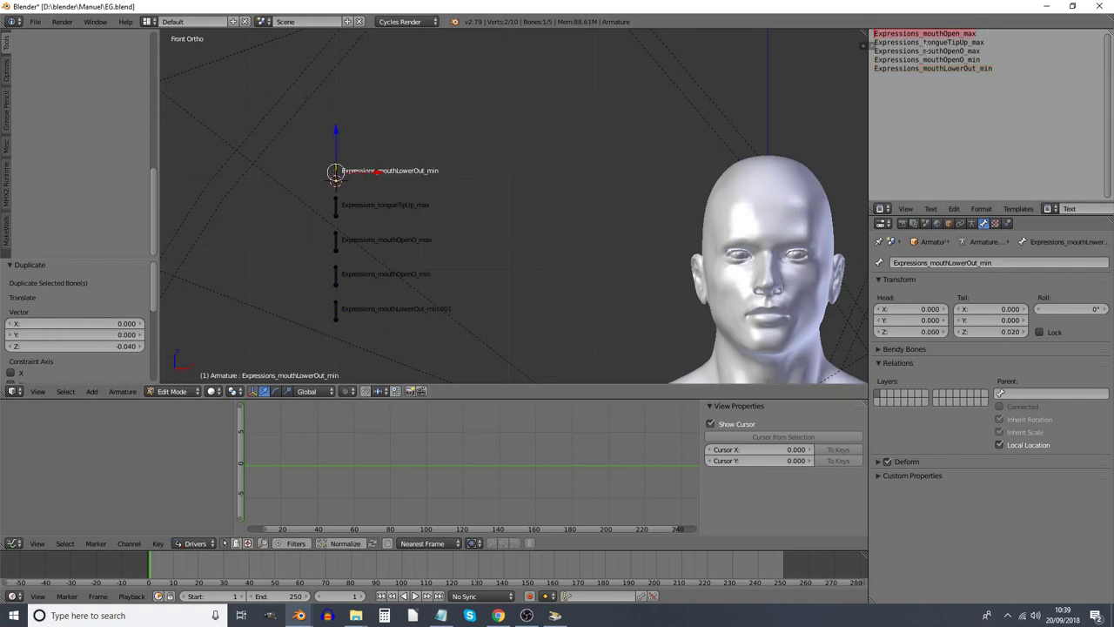
{"action": "left_click", "coordinate": [999, 261]}
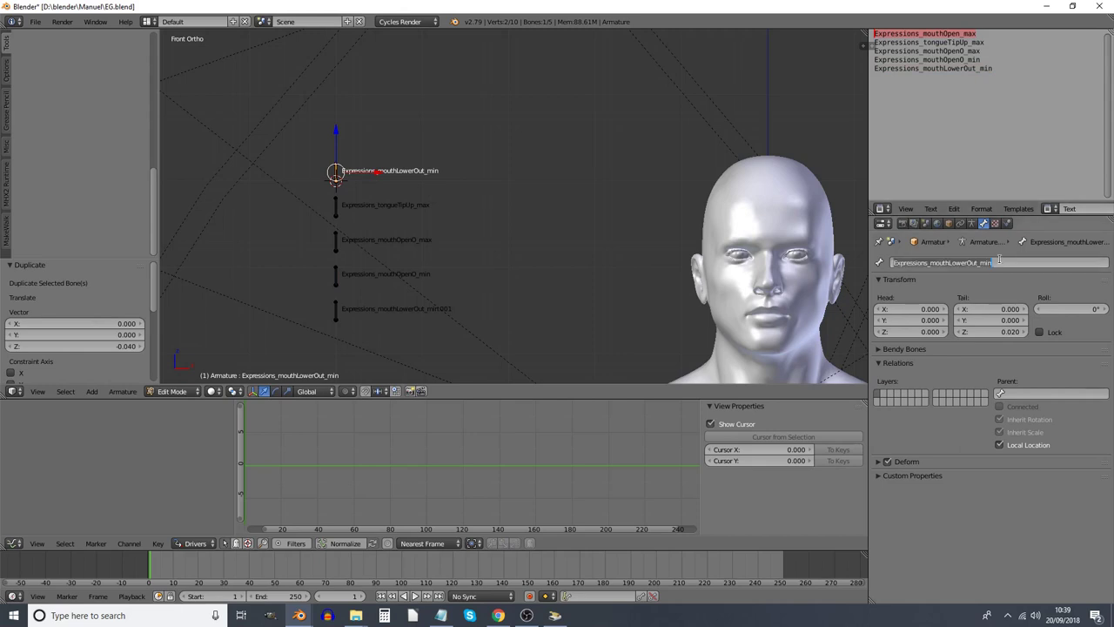
{"action": "key", "text": "ctrl+v"}
{"action": "key", "text": "Return"}
{"action": "right_click", "coordinate": [335, 309]}
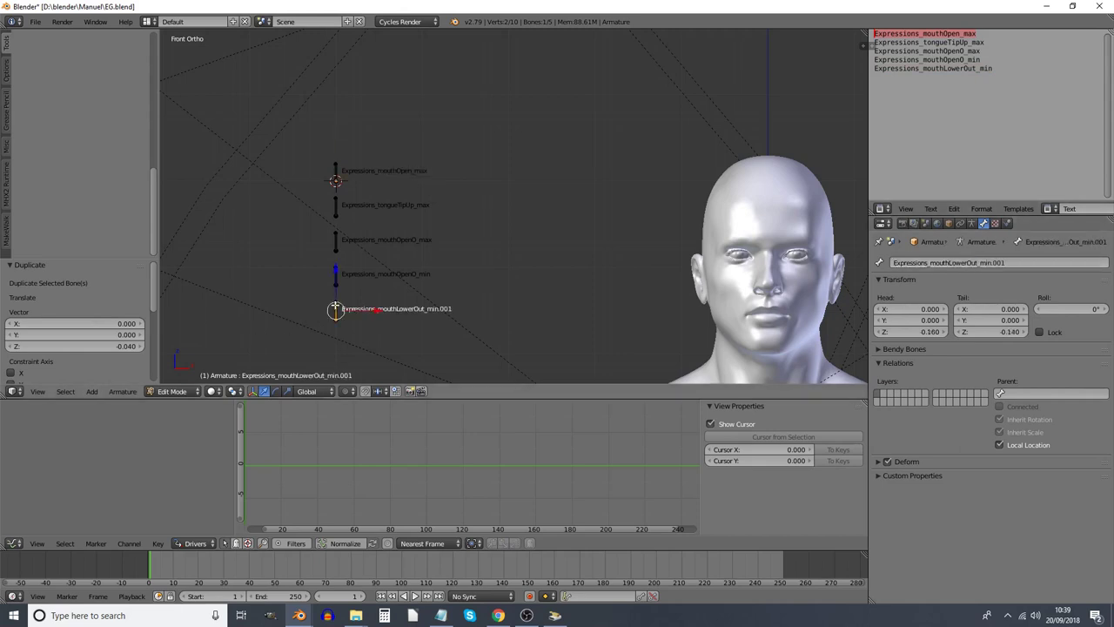
{"action": "left_click", "coordinate": [1026, 263]}
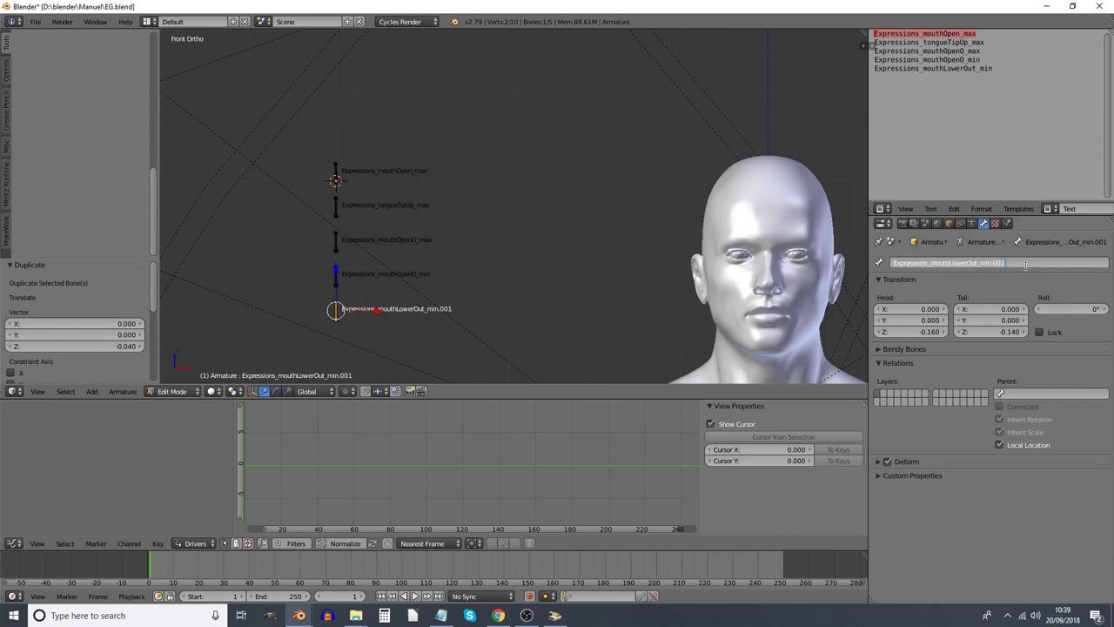
{"action": "key", "text": "ctrl+v"}
{"action": "key", "text": "Return"}
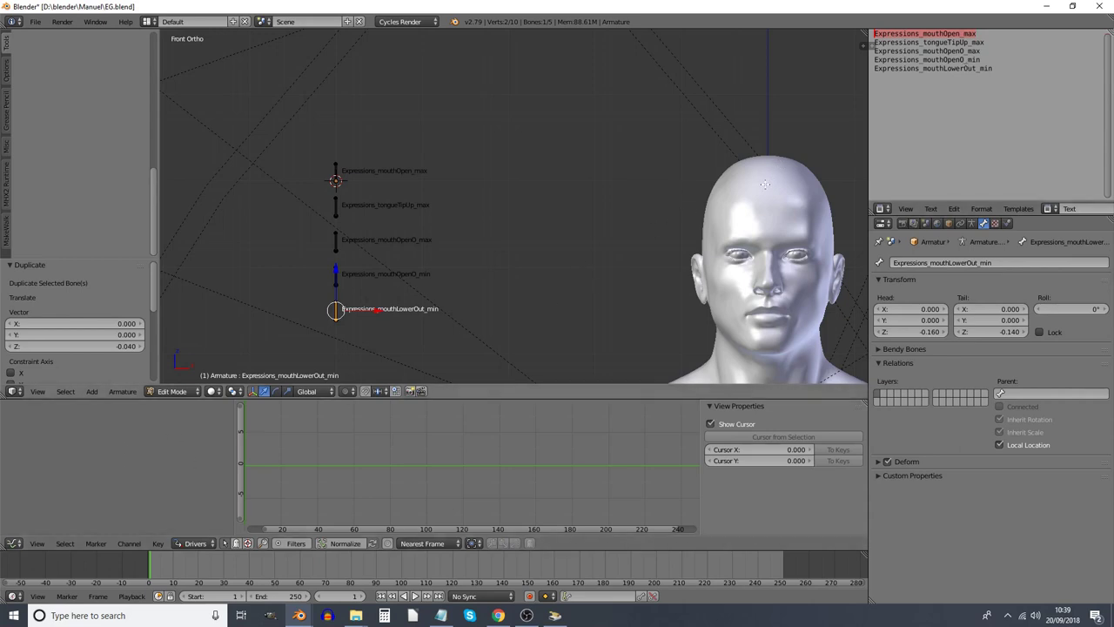
Return to Object Mode, select the head mesh and resize the Drivers editor
{"action": "left_click", "coordinate": [153, 394]}
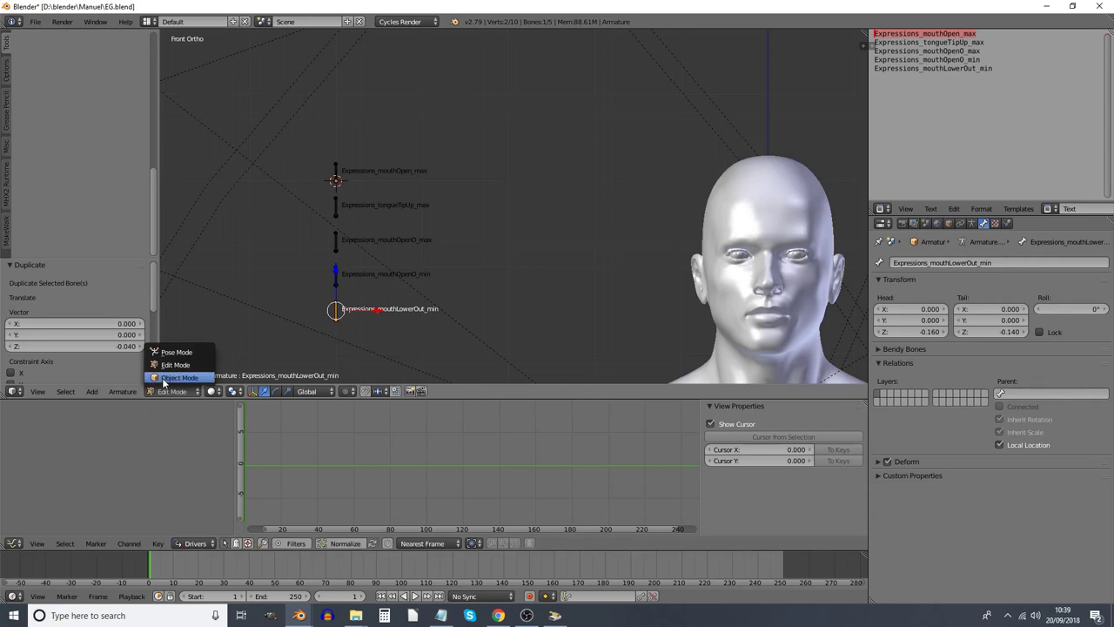
{"action": "left_click", "coordinate": [174, 377]}
{"action": "right_click", "coordinate": [801, 166]}
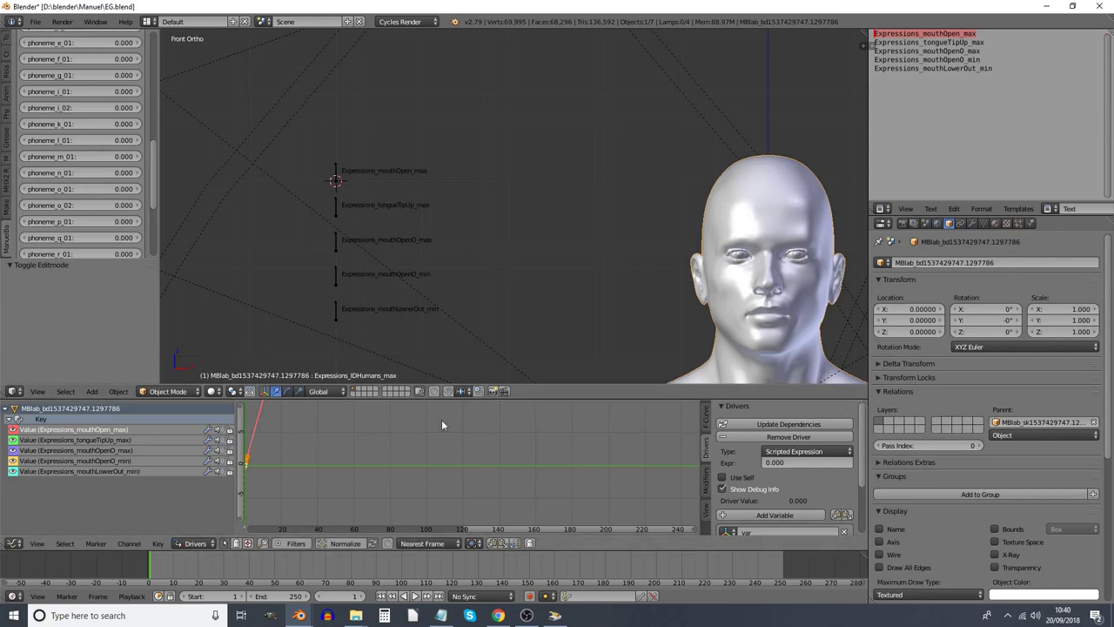
{"action": "left_click_drag", "start_coordinate": [289, 554], "coordinate": [290, 569]}
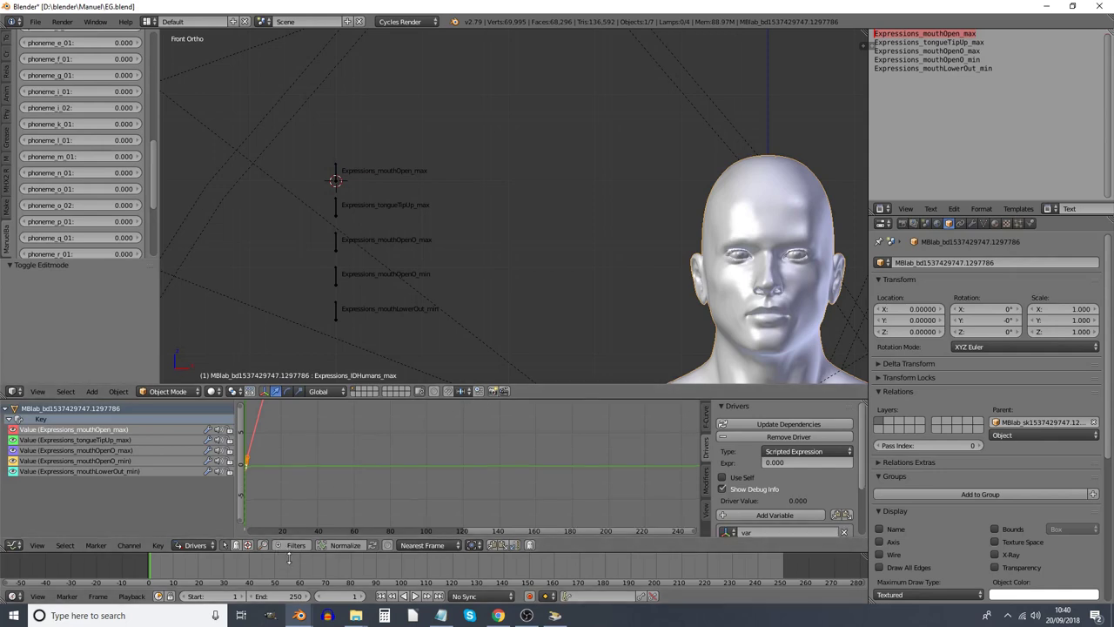
{"action": "left_click_drag", "start_coordinate": [614, 397], "coordinate": [601, 262]}
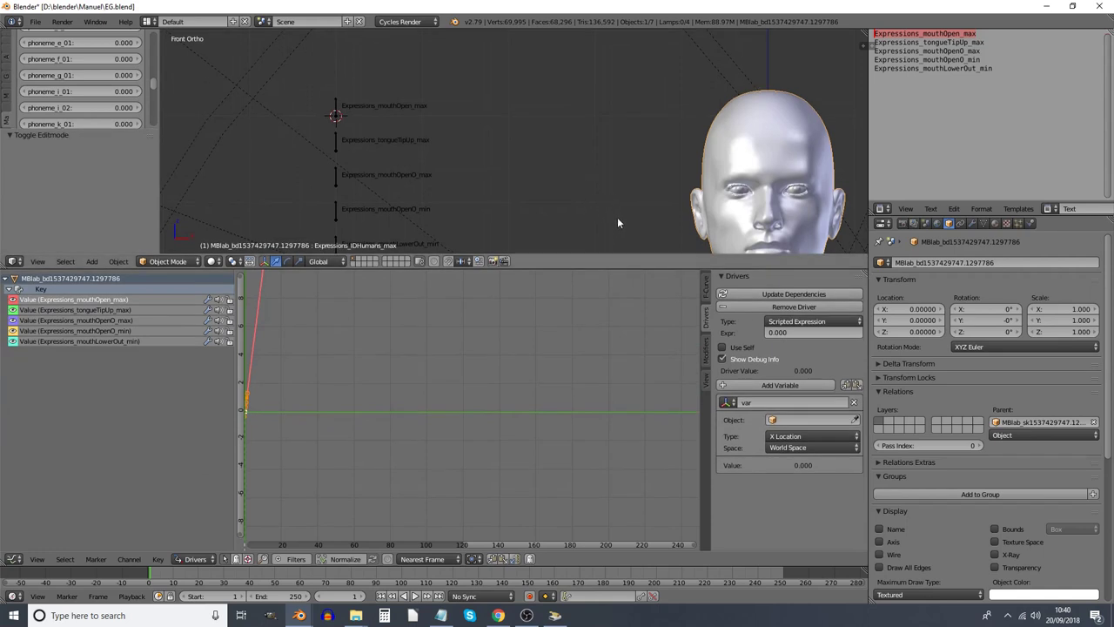
{"action": "left_click_drag", "start_coordinate": [604, 267], "coordinate": [602, 332]}
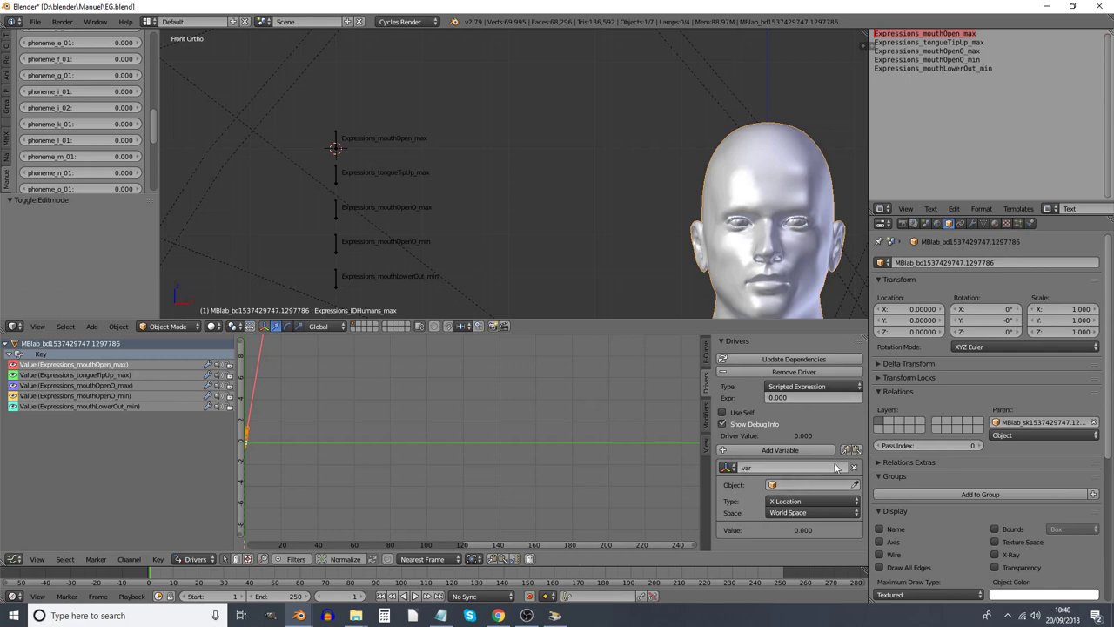
Point the driver variable at the Armature's Expressions_mouthOpen_max bone in Local Space
{"action": "left_click", "coordinate": [812, 484]}
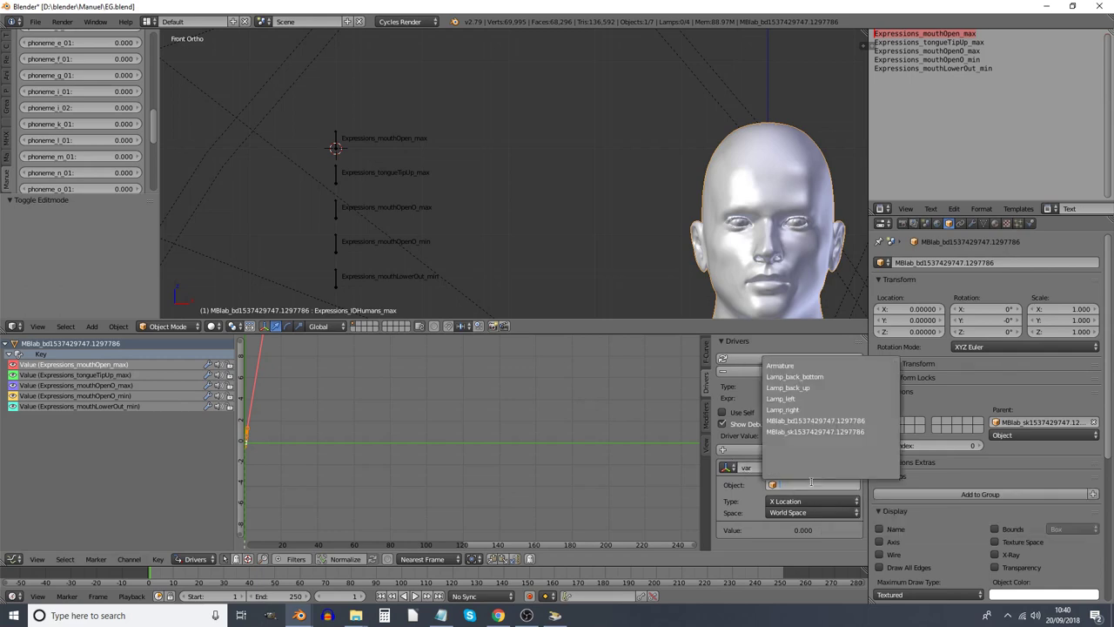
{"action": "left_click", "coordinate": [781, 366]}
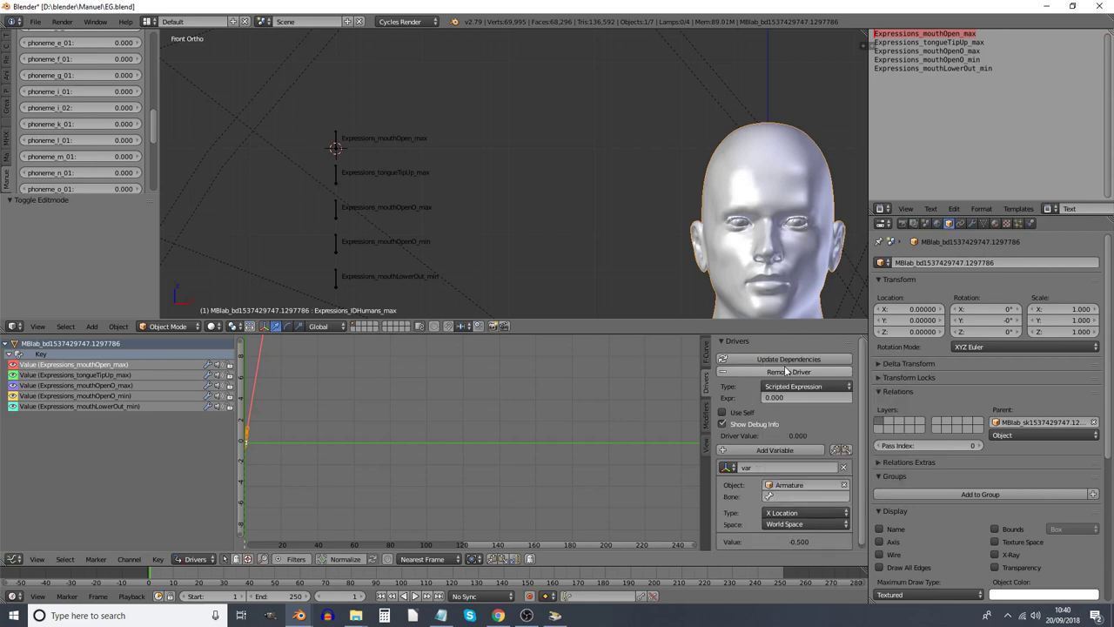
{"action": "left_click", "coordinate": [809, 497]}
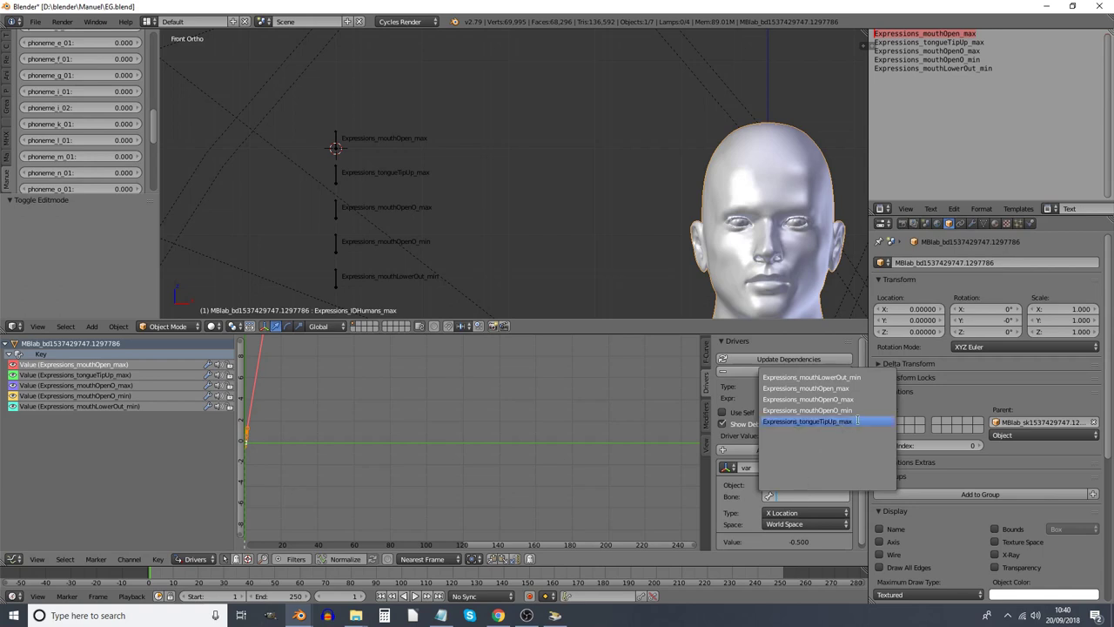
{"action": "left_click", "coordinate": [851, 394]}
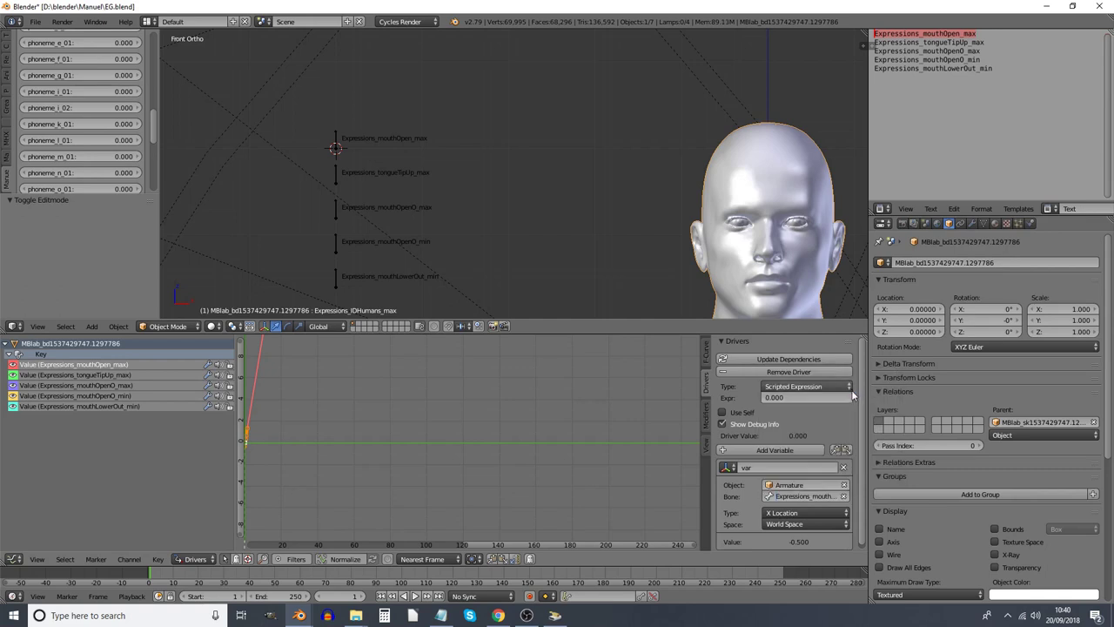
{"action": "left_click", "coordinate": [792, 528]}
{"action": "left_click", "coordinate": [780, 521]}
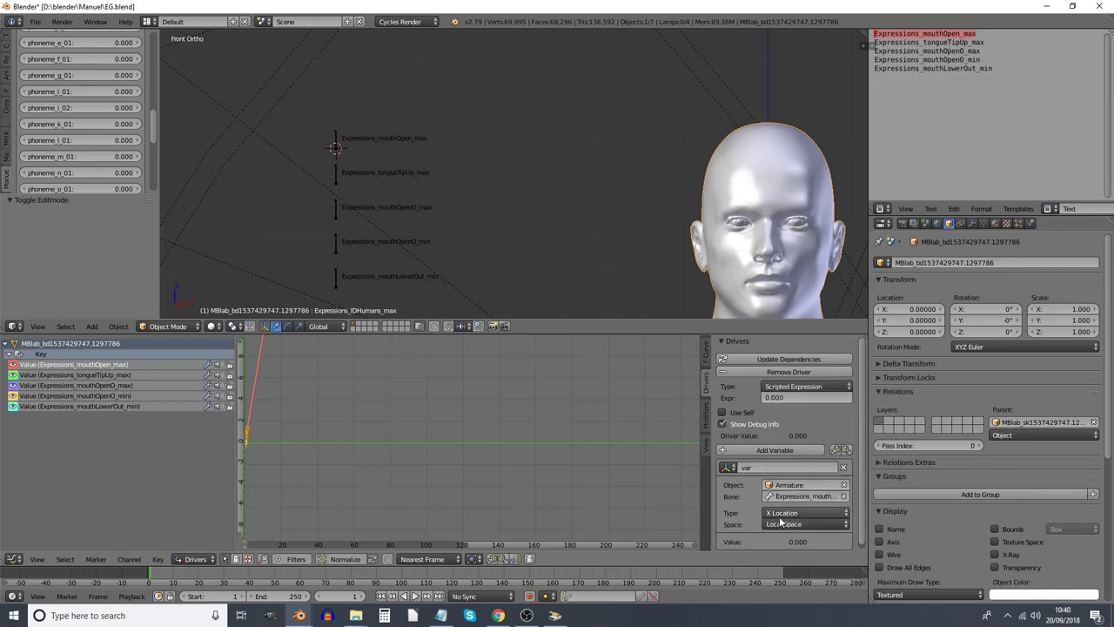
Put the armature in Pose Mode with Local transform orientation
{"action": "right_click", "coordinate": [336, 148]}
{"action": "key", "text": "ctrl+Tab"}
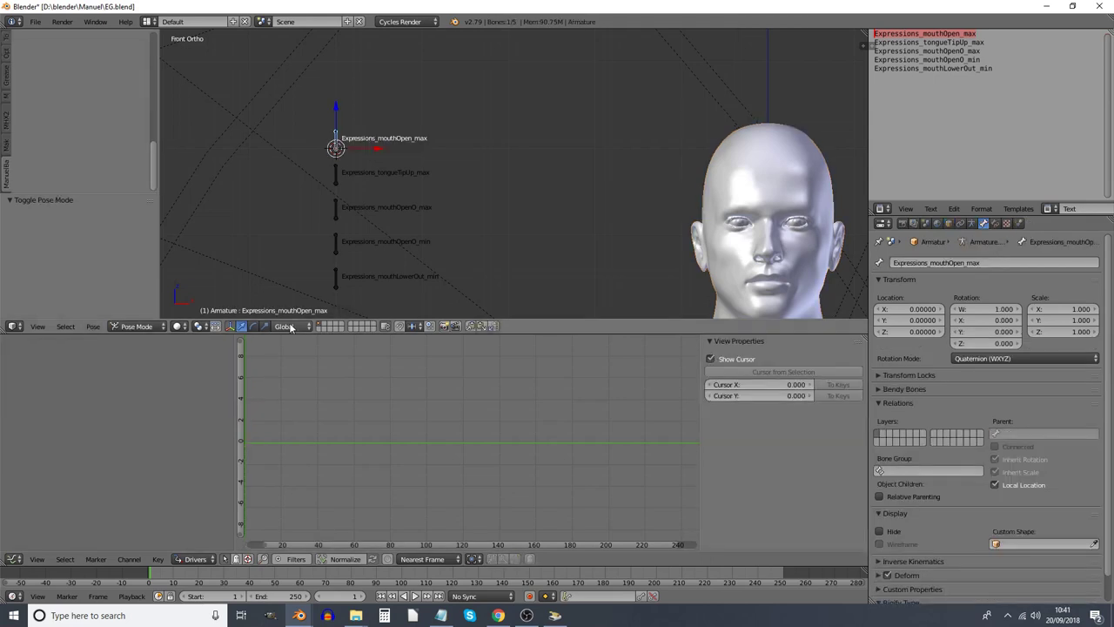
{"action": "left_click", "coordinate": [291, 327]}
{"action": "left_click", "coordinate": [298, 302]}
Check the tongueTipUp_max and mouthOpen_max bones, then select the head mesh again
{"action": "right_click", "coordinate": [340, 177]}
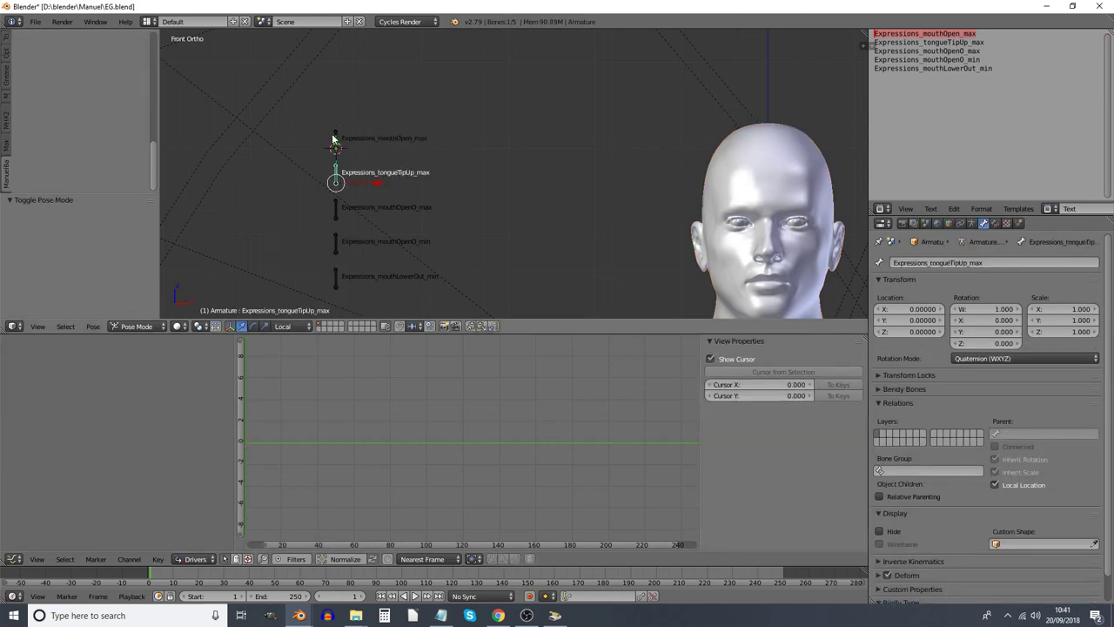
{"action": "right_click", "coordinate": [335, 141]}
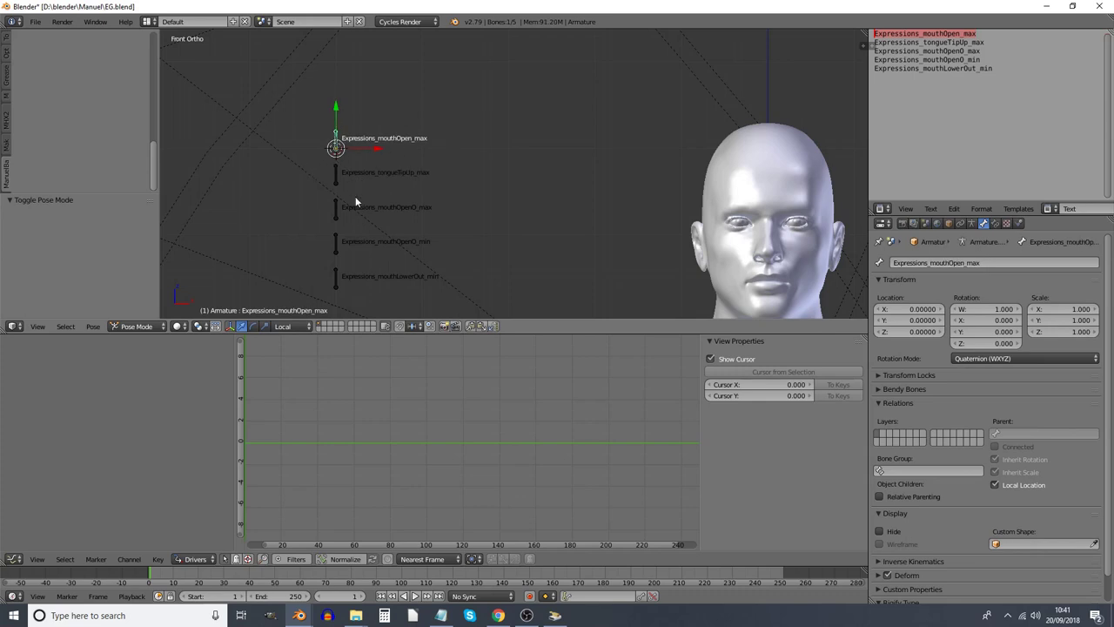
{"action": "right_click", "coordinate": [332, 177]}
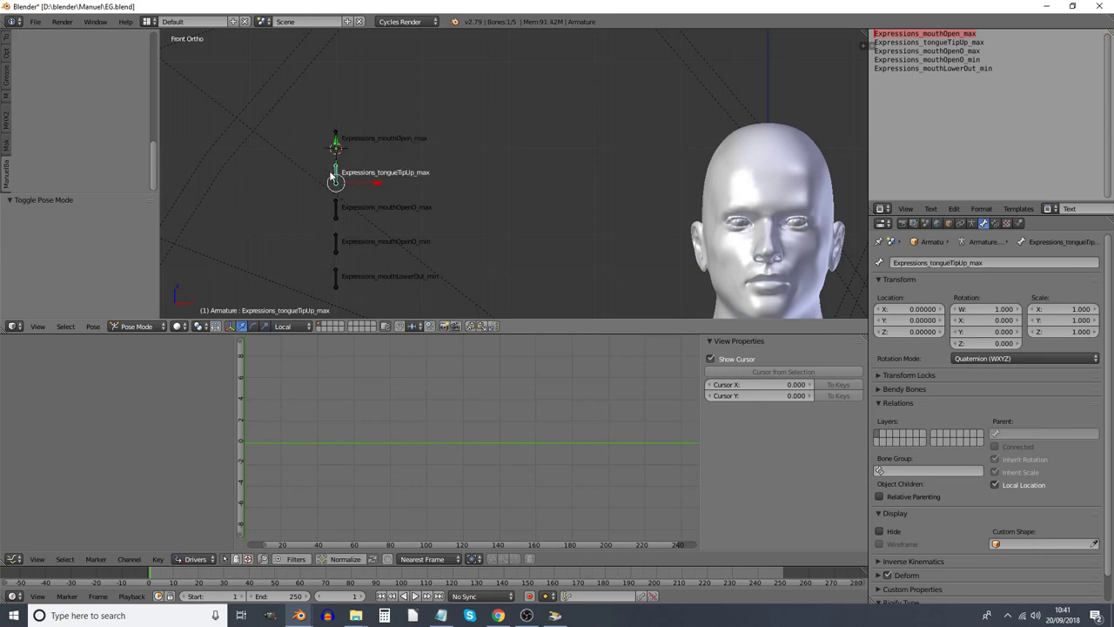
{"action": "right_click", "coordinate": [336, 141]}
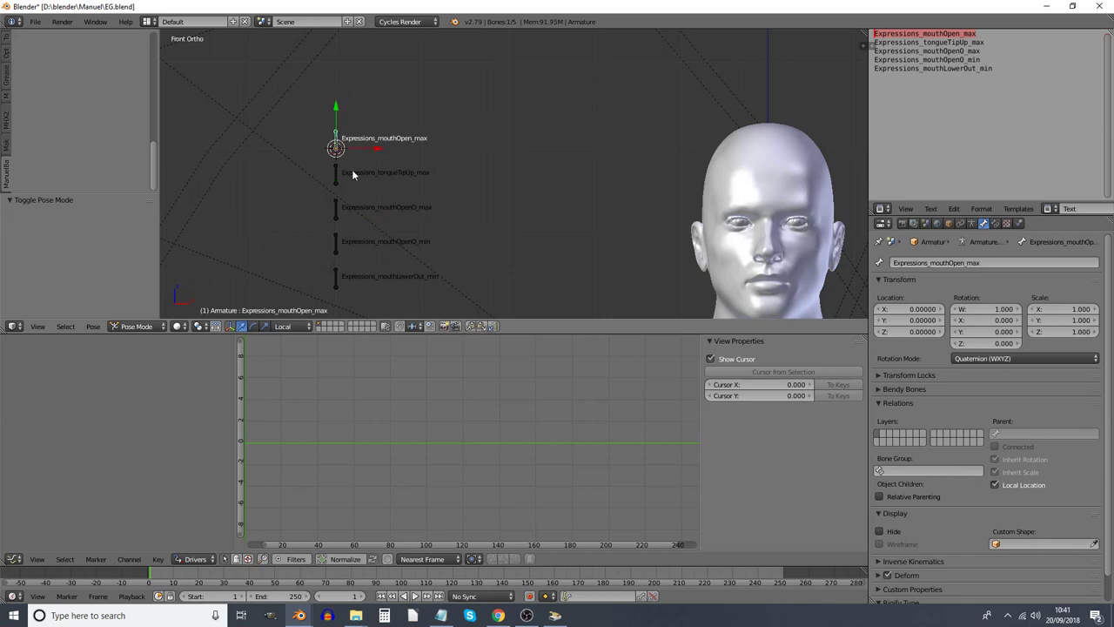
{"action": "right_click", "coordinate": [732, 146]}
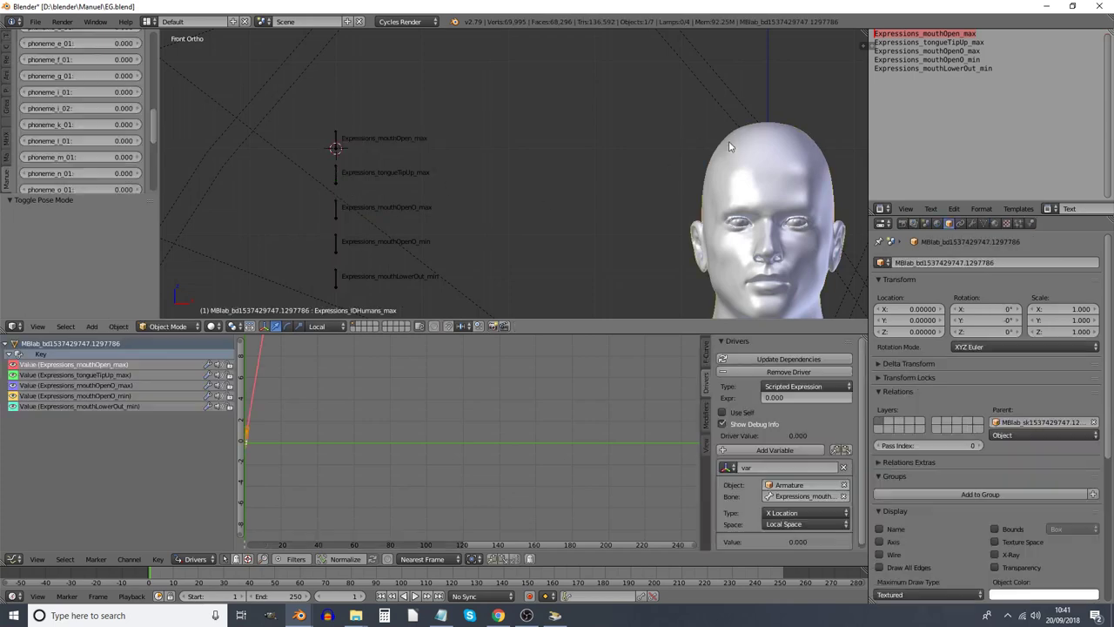
Switch the mouthOpen_max driver type to Minimum Value and copy its variables
{"action": "left_click", "coordinate": [799, 388]}
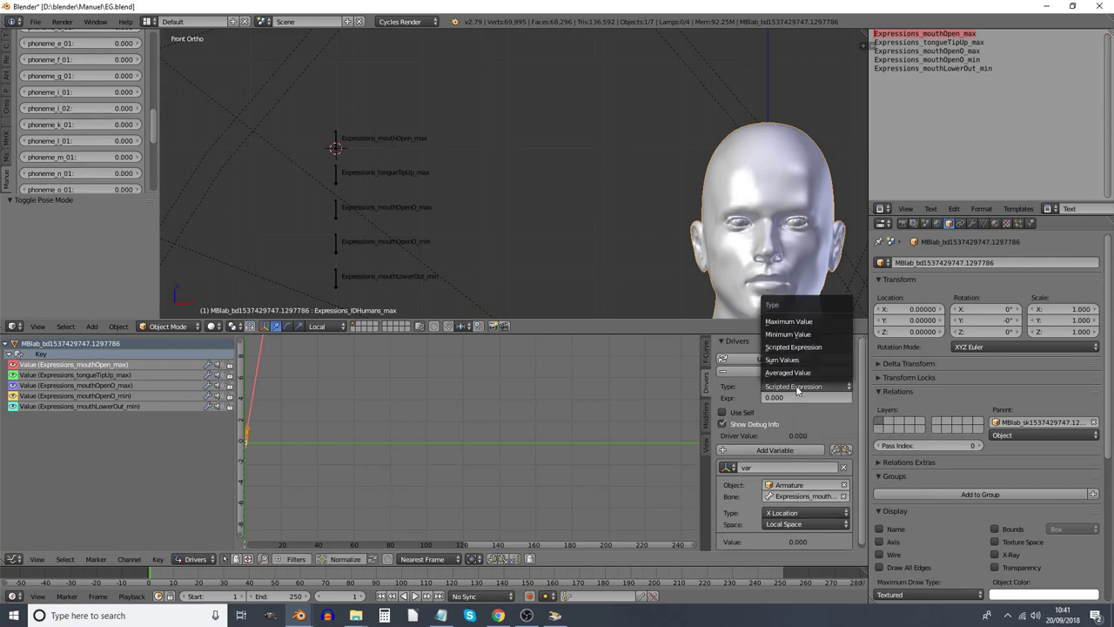
{"action": "left_click", "coordinate": [787, 335]}
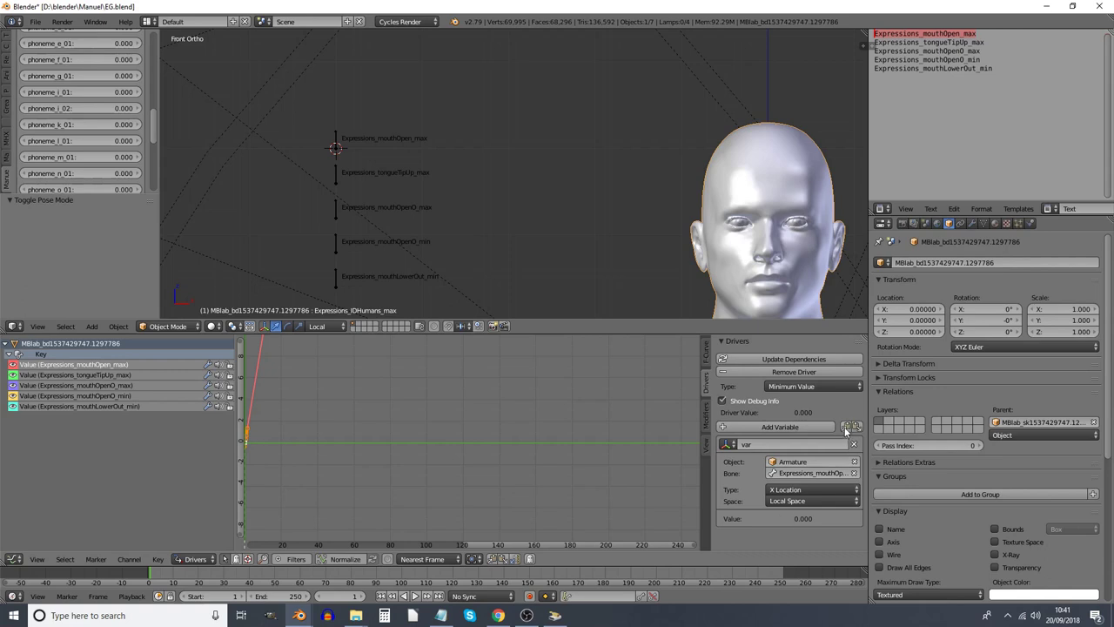
{"action": "left_click", "coordinate": [846, 427]}
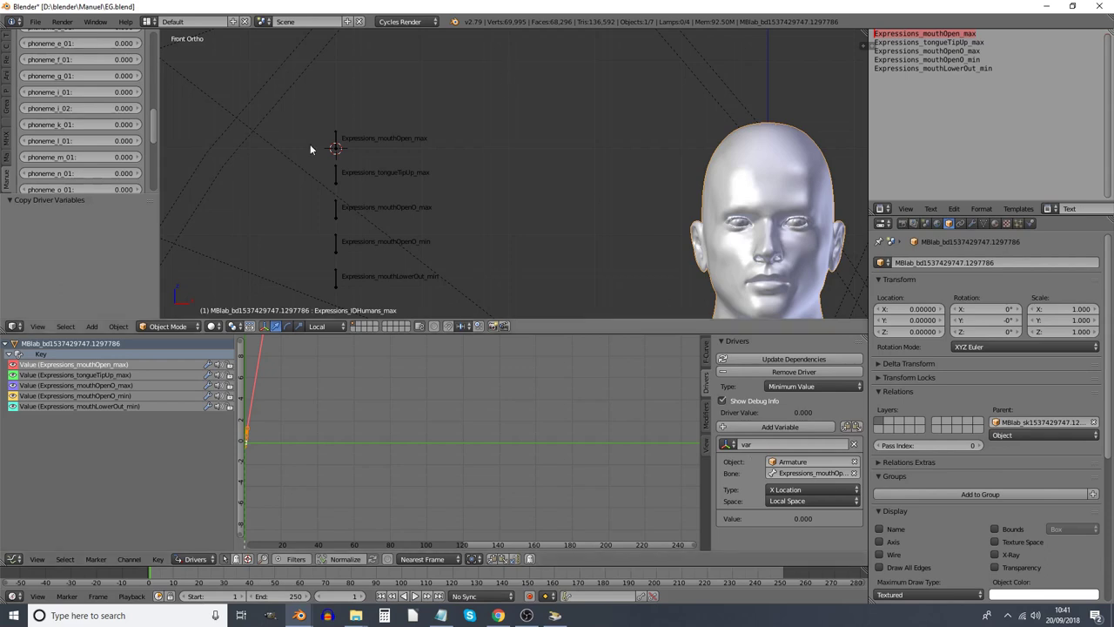
{"action": "right_click", "coordinate": [335, 146]}
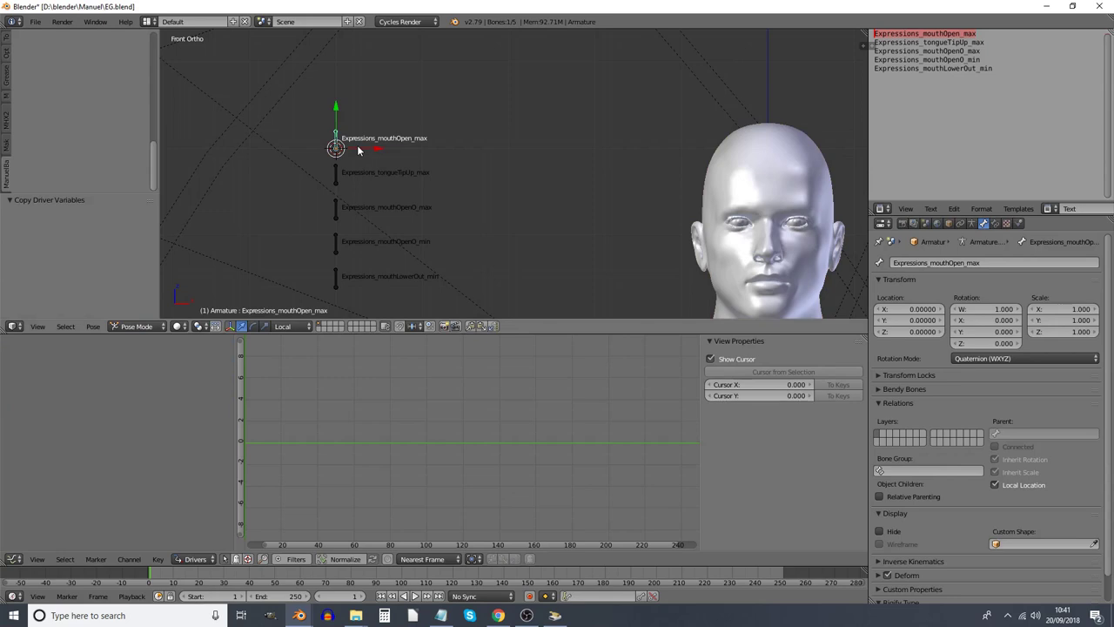
{"action": "key", "text": "g"}
{"action": "key", "text": "x"}
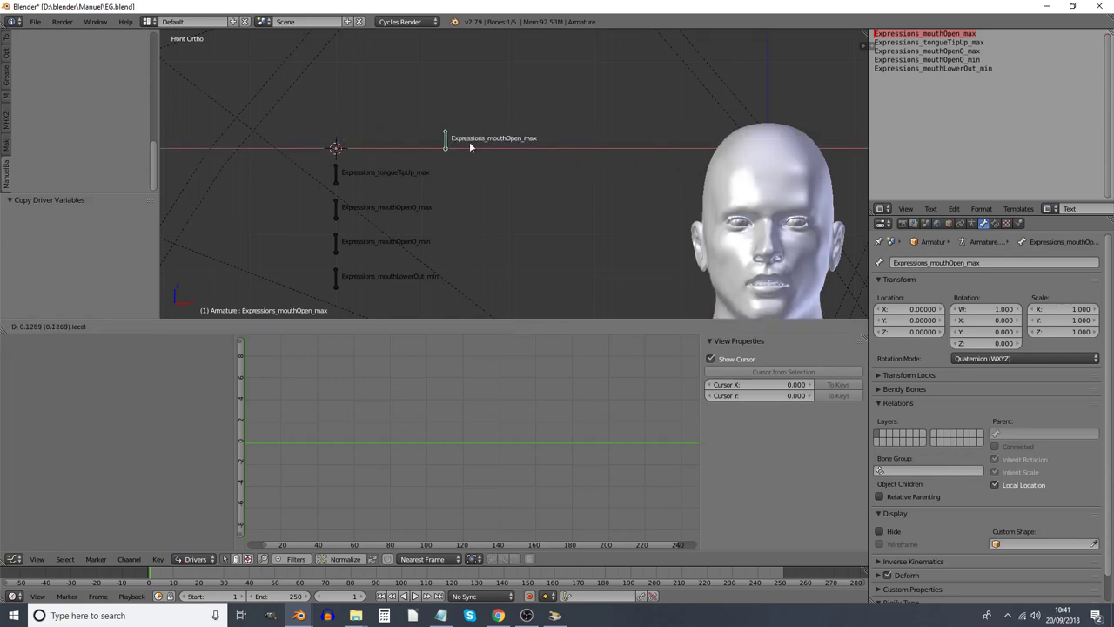
{"action": "left_click", "coordinate": [470, 146]}
{"action": "key", "text": "alt+g"}
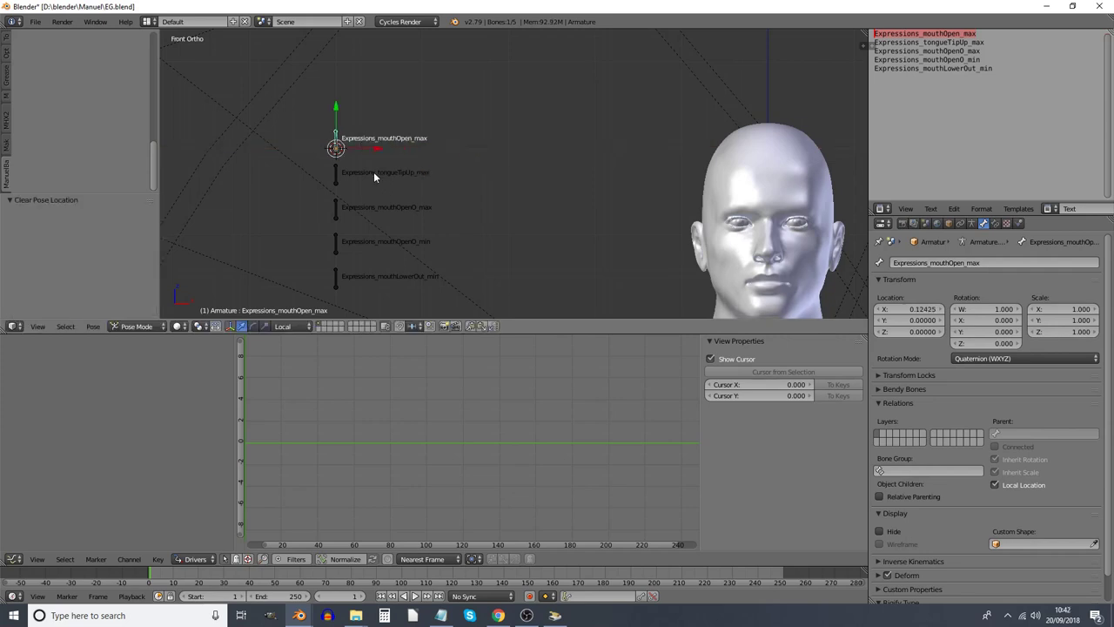
{"action": "right_click", "coordinate": [339, 173]}
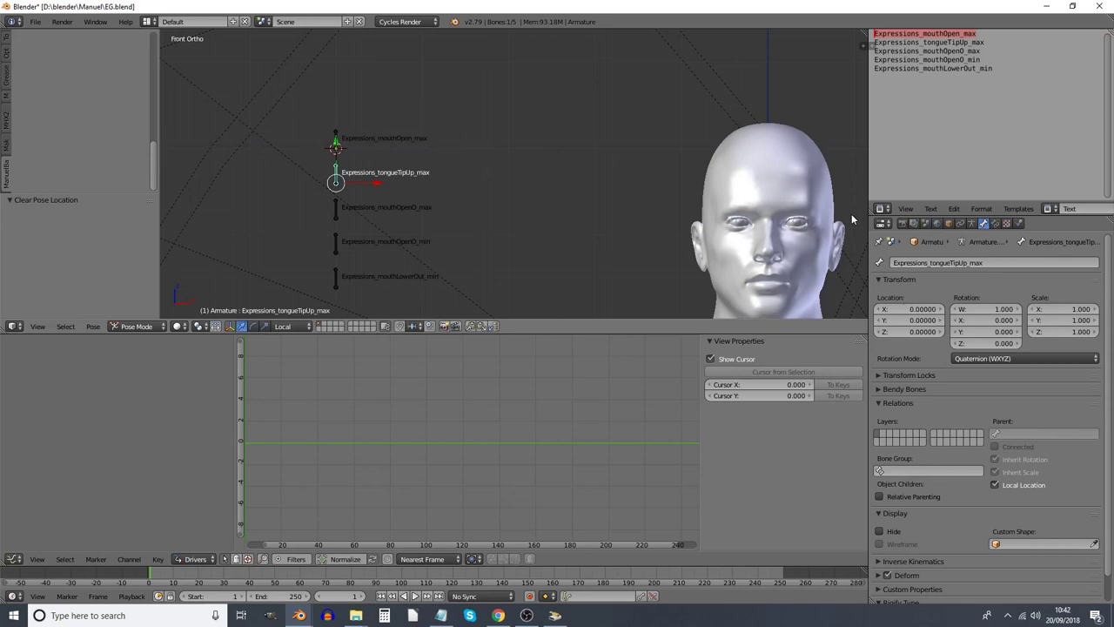
Point the tongueTipUp_max driver variable at the Armature's Expressions_tongueTipUp_max bone in Local Space
{"action": "right_click", "coordinate": [810, 137]}
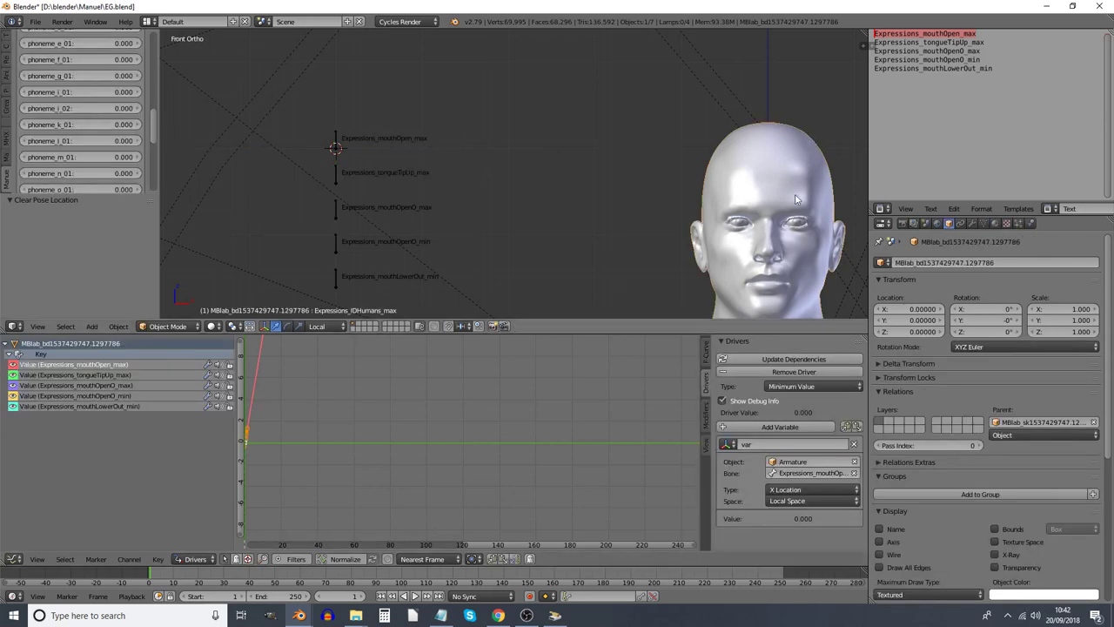
{"action": "left_click", "coordinate": [102, 375]}
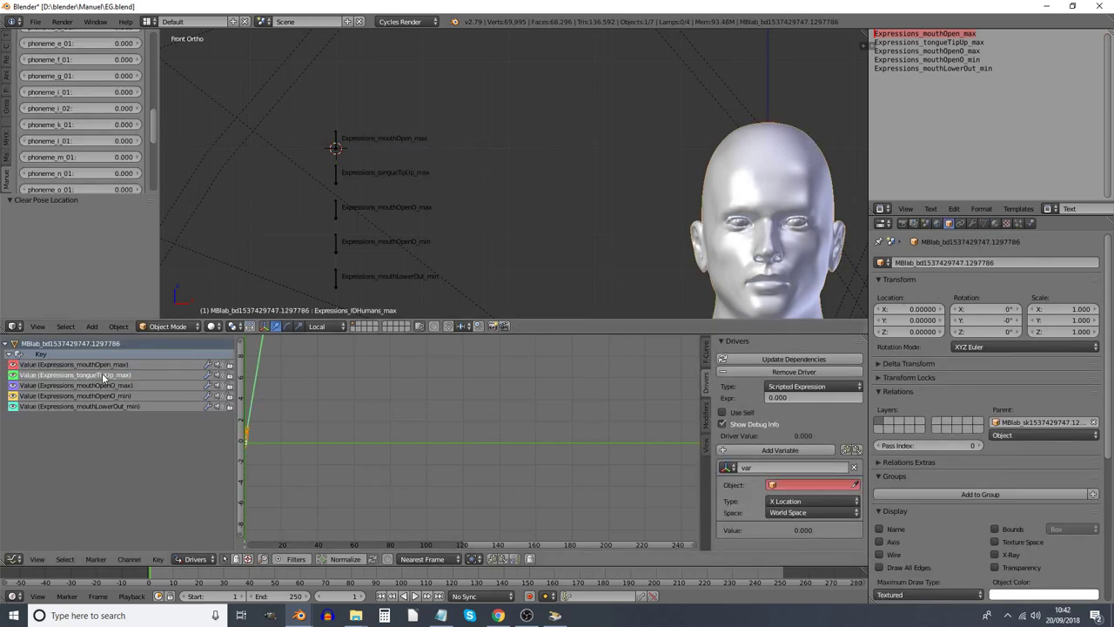
{"action": "left_click", "coordinate": [790, 485]}
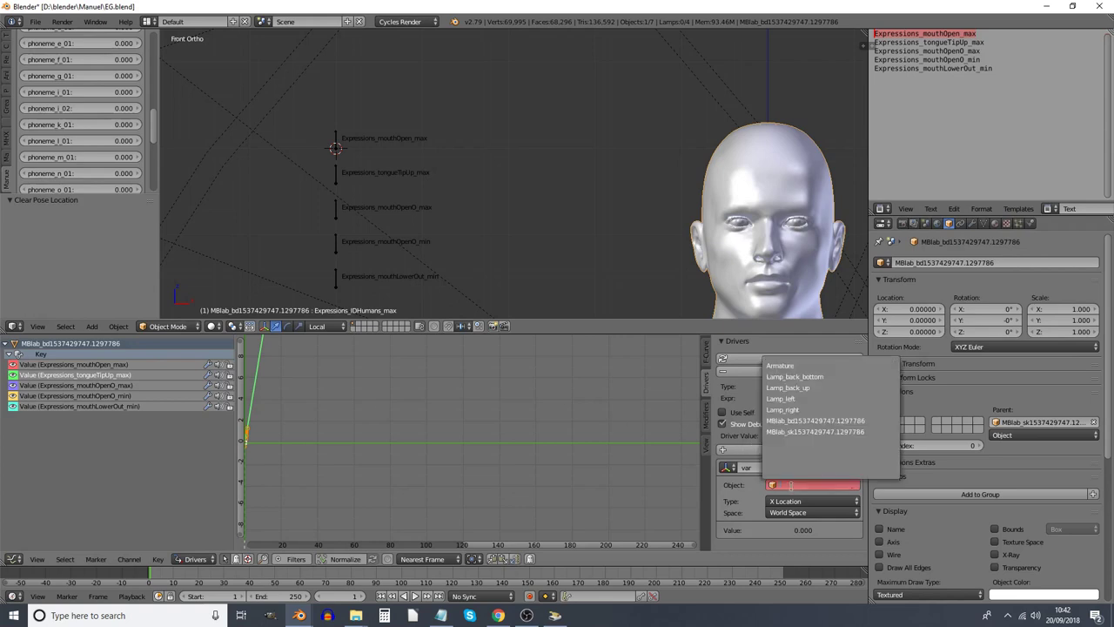
{"action": "left_click", "coordinate": [780, 365]}
{"action": "left_click", "coordinate": [801, 496]}
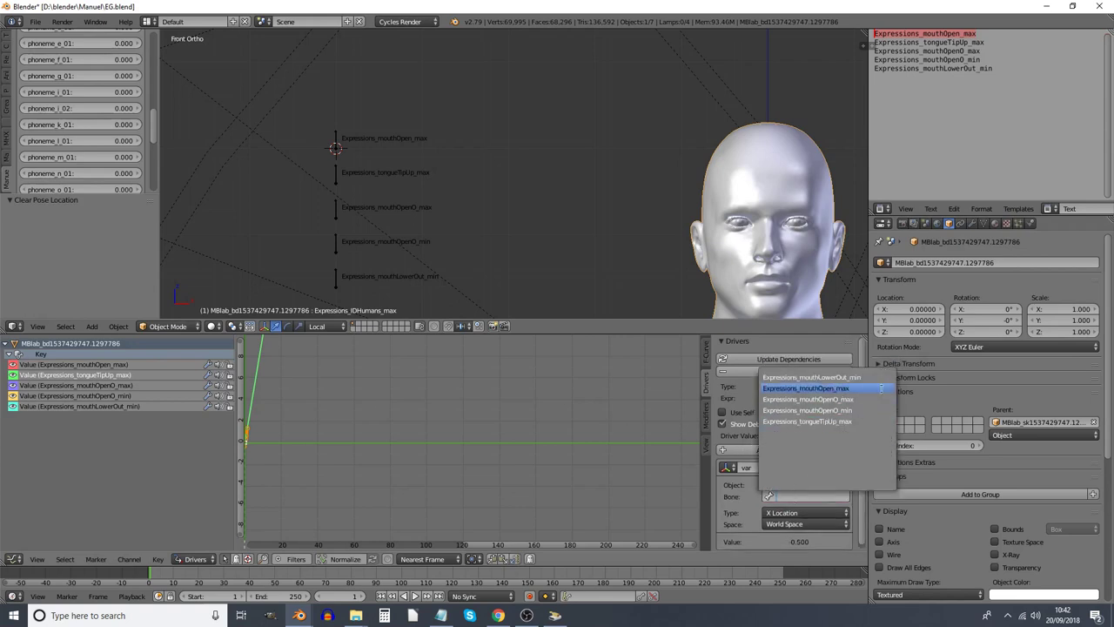
{"action": "left_click", "coordinate": [856, 421]}
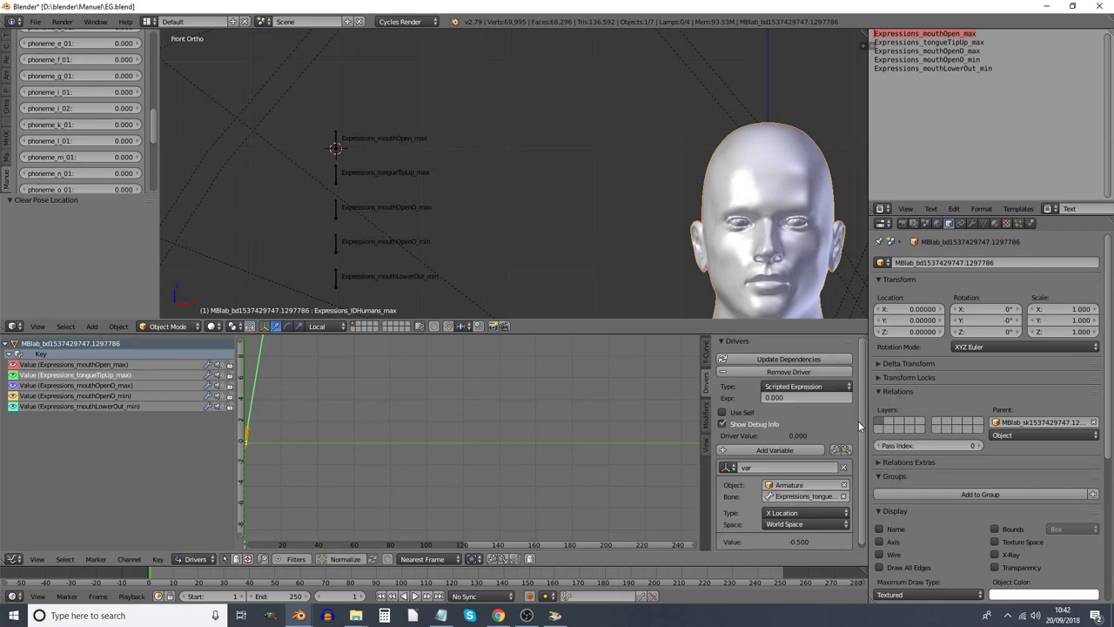
{"action": "left_click", "coordinate": [796, 523]}
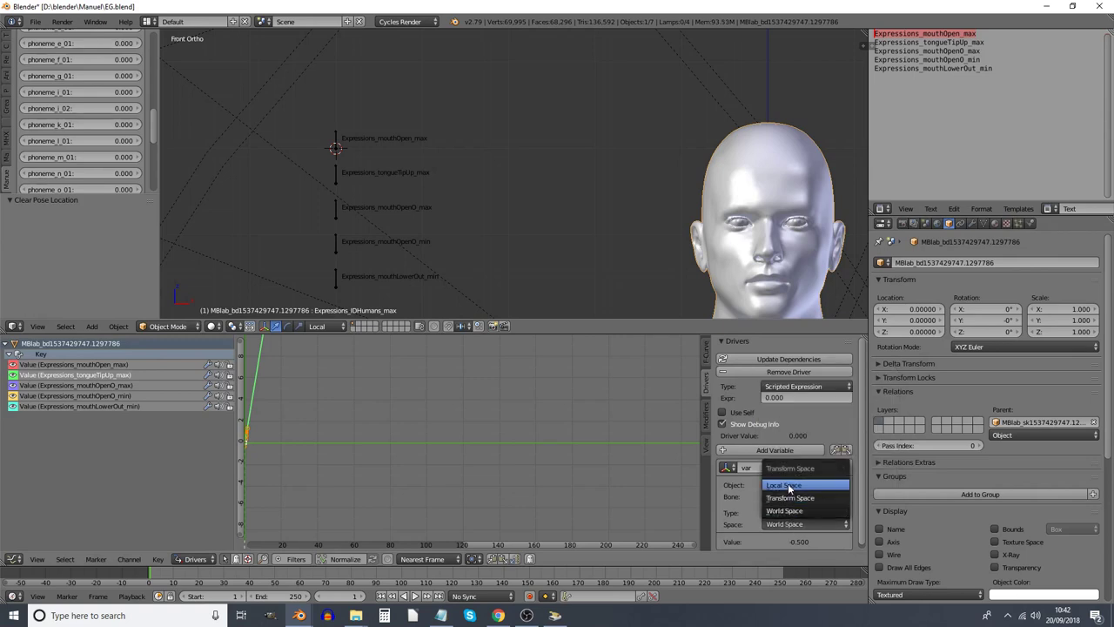
{"action": "left_click", "coordinate": [788, 485]}
Set the tongueTipUp_max driver type to Minimum Value
{"action": "left_click", "coordinate": [779, 386]}
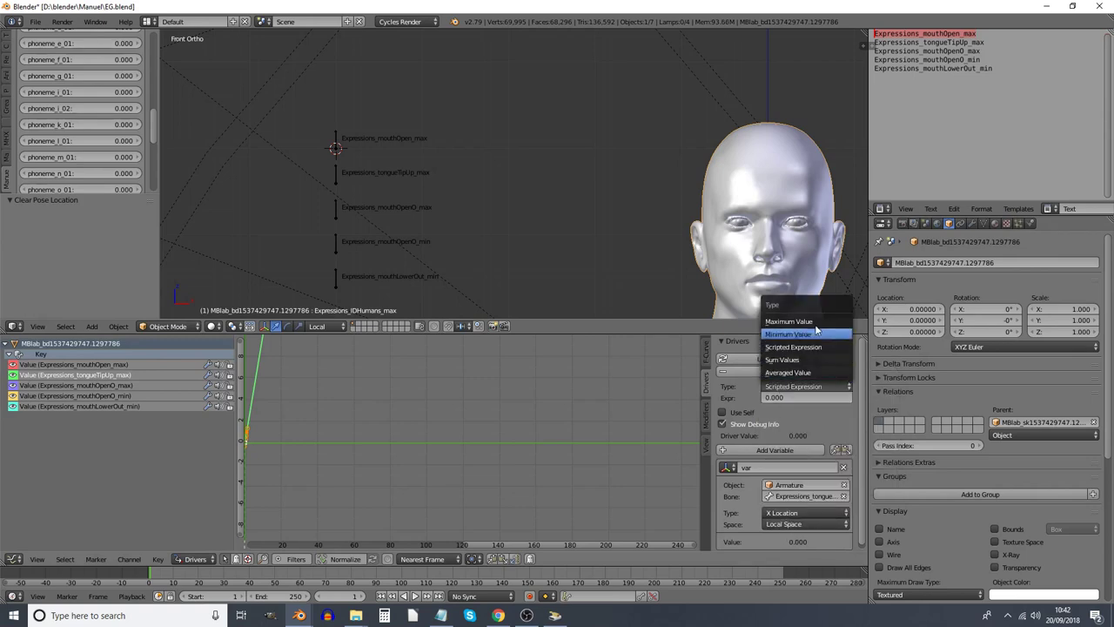
{"action": "left_click", "coordinate": [803, 321]}
{"action": "left_click", "coordinate": [806, 386]}
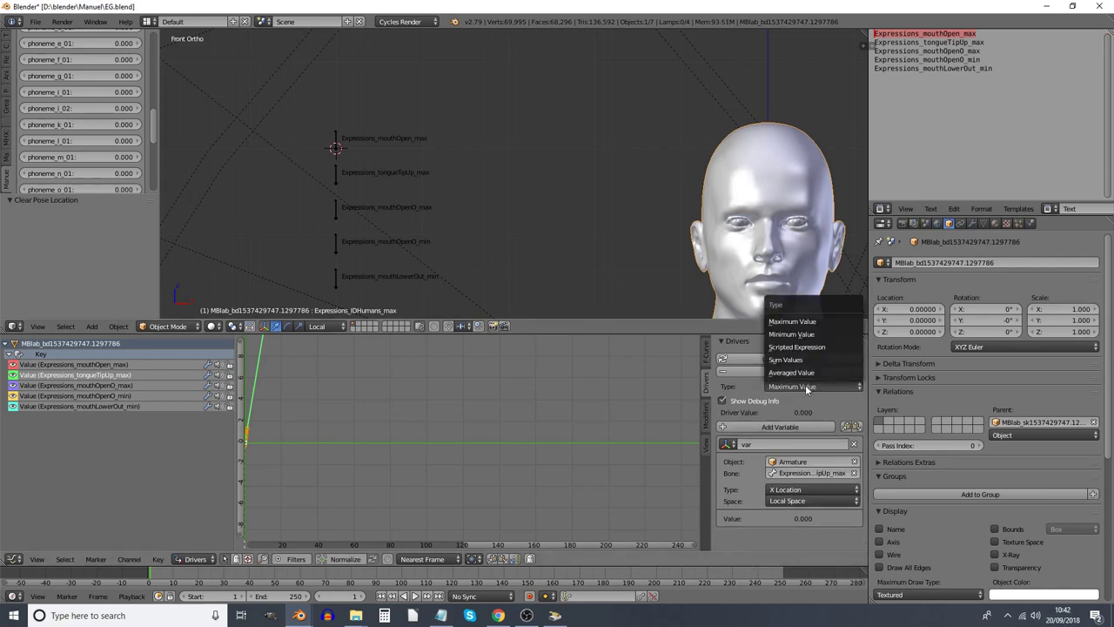
{"action": "left_click", "coordinate": [793, 334]}
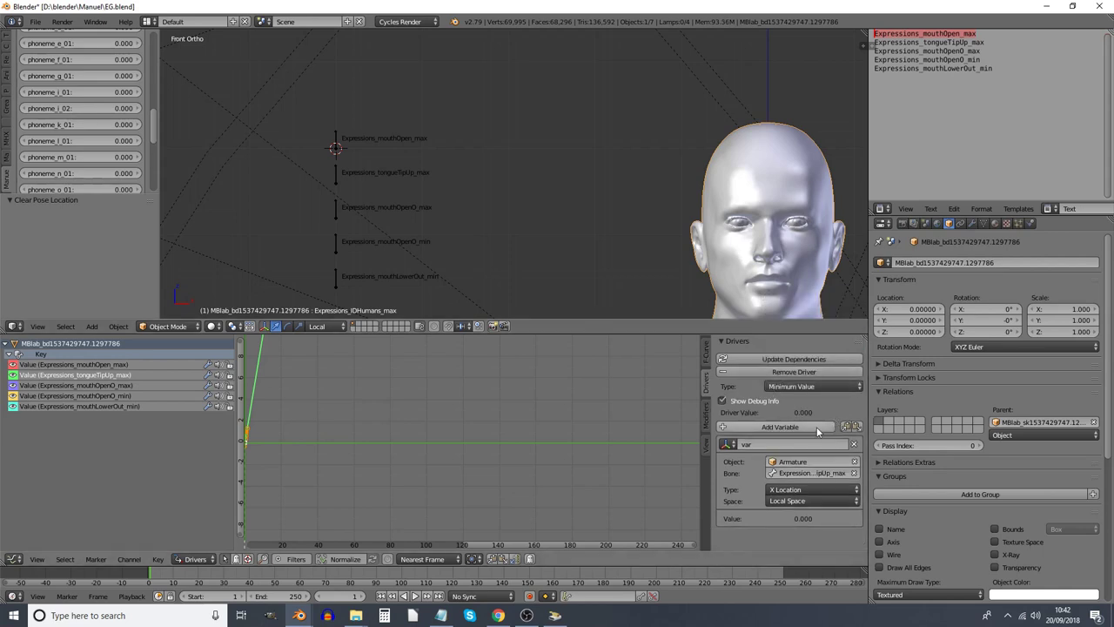
Test-move the tongueTipUp_max and mouthOpen_max bones along X
{"action": "right_click", "coordinate": [335, 145]}
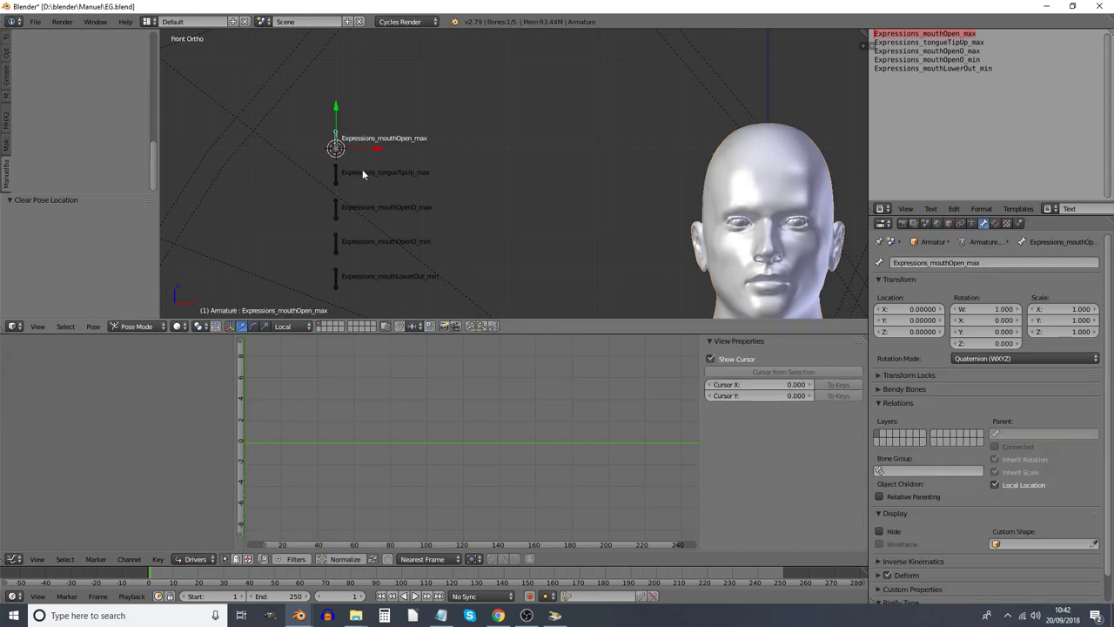
{"action": "right_click", "coordinate": [341, 173]}
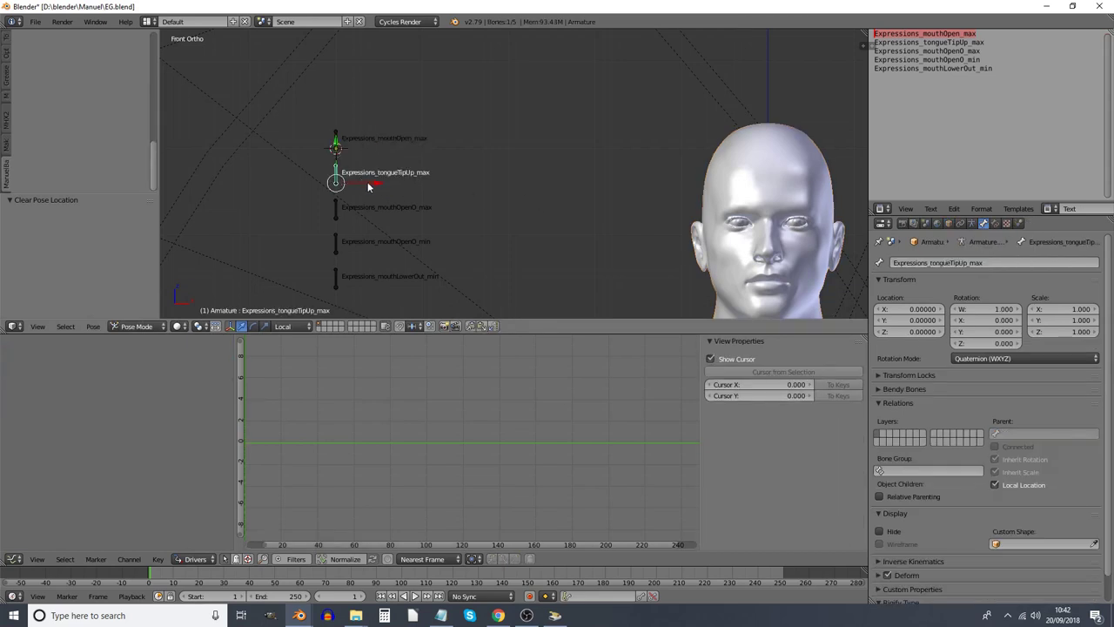
{"action": "key", "text": "g"}
{"action": "key", "text": "x"}
{"action": "left_click", "coordinate": [536, 189]}
{"action": "right_click", "coordinate": [346, 148]}
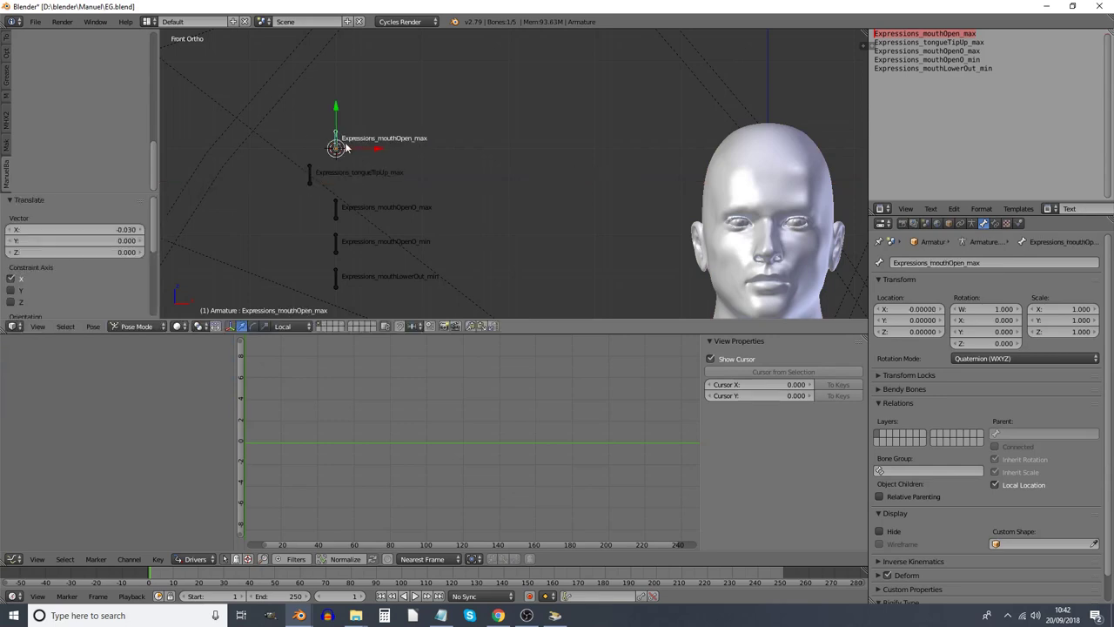
{"action": "key", "text": "g"}
{"action": "key", "text": "x"}
{"action": "left_click", "coordinate": [644, 144]}
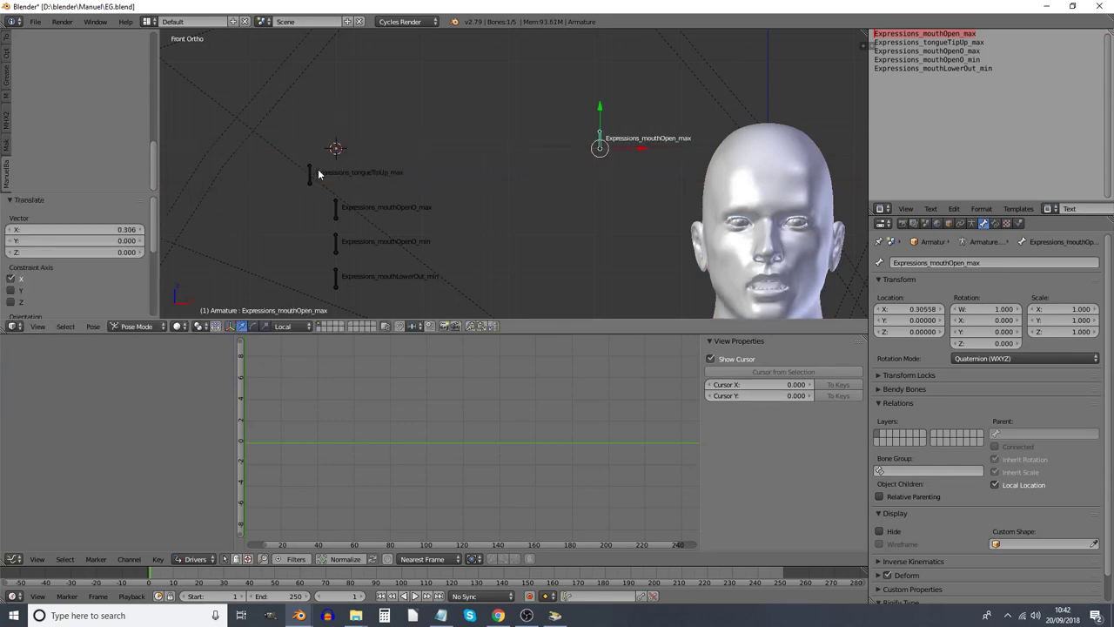
{"action": "right_click", "coordinate": [312, 171]}
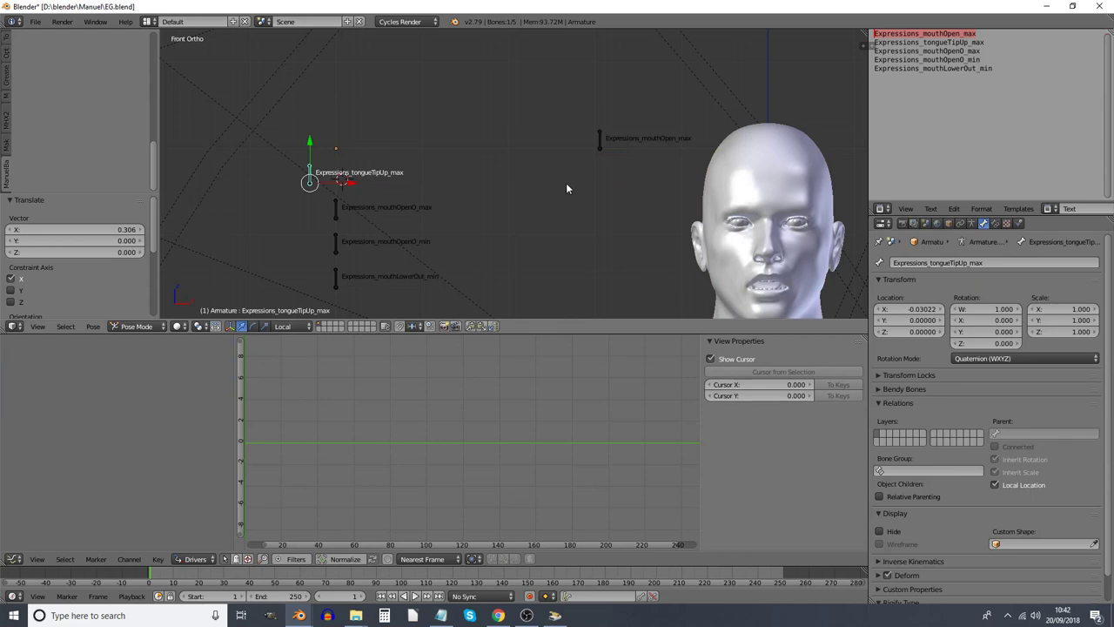
{"action": "key", "text": "g"}
{"action": "key", "text": "x"}
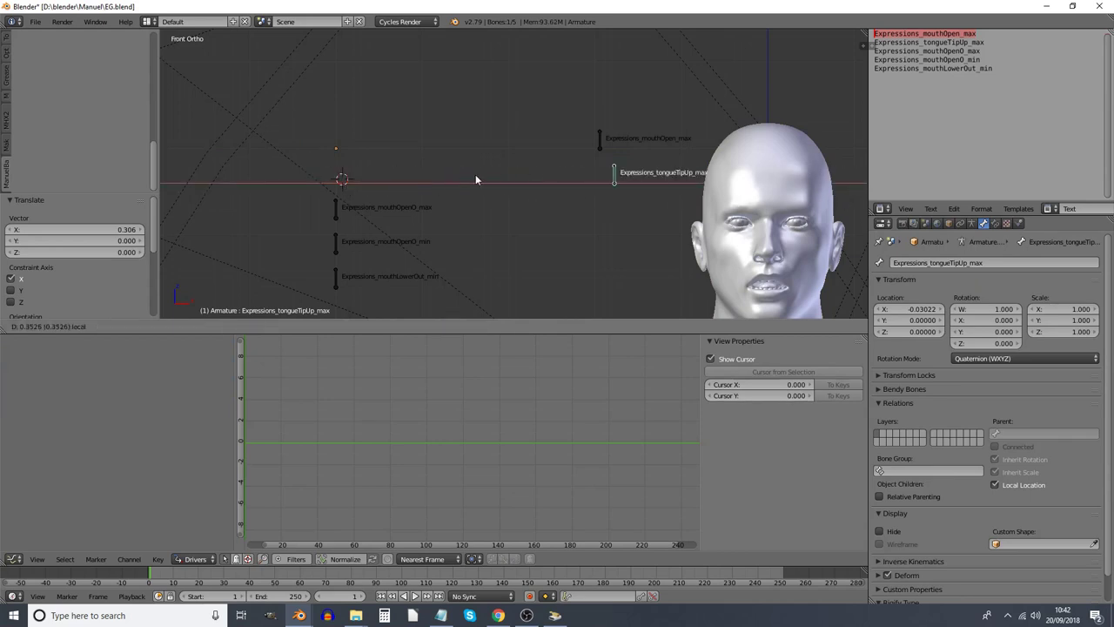
{"action": "left_click", "coordinate": [448, 177]}
Select all bones and clear their pose locations back to rest
{"action": "key", "text": "a"}
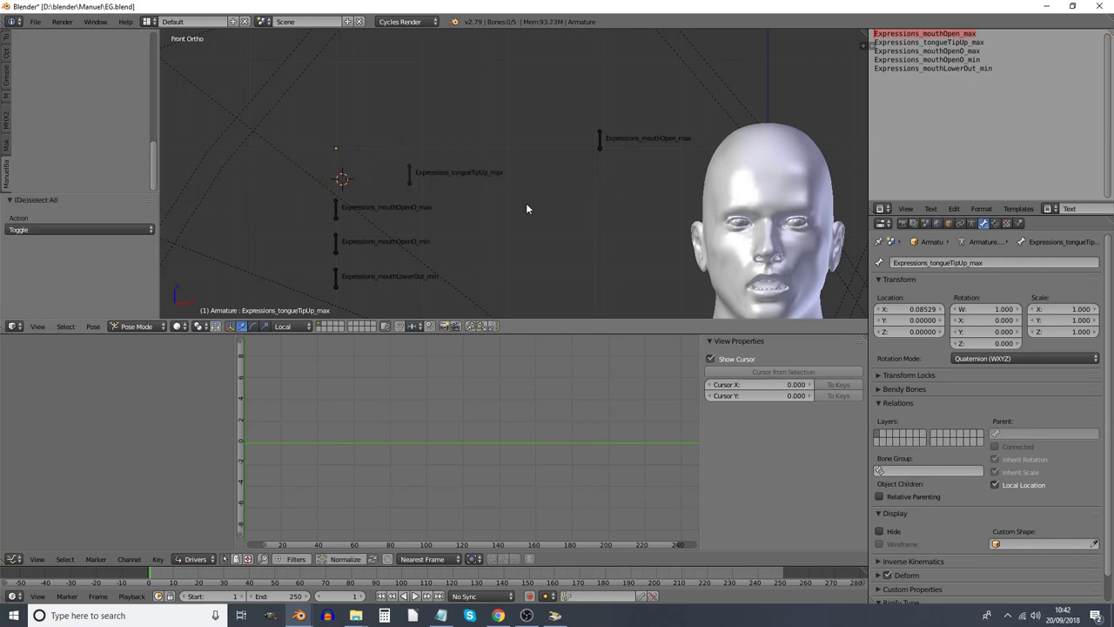
{"action": "key", "text": "a"}
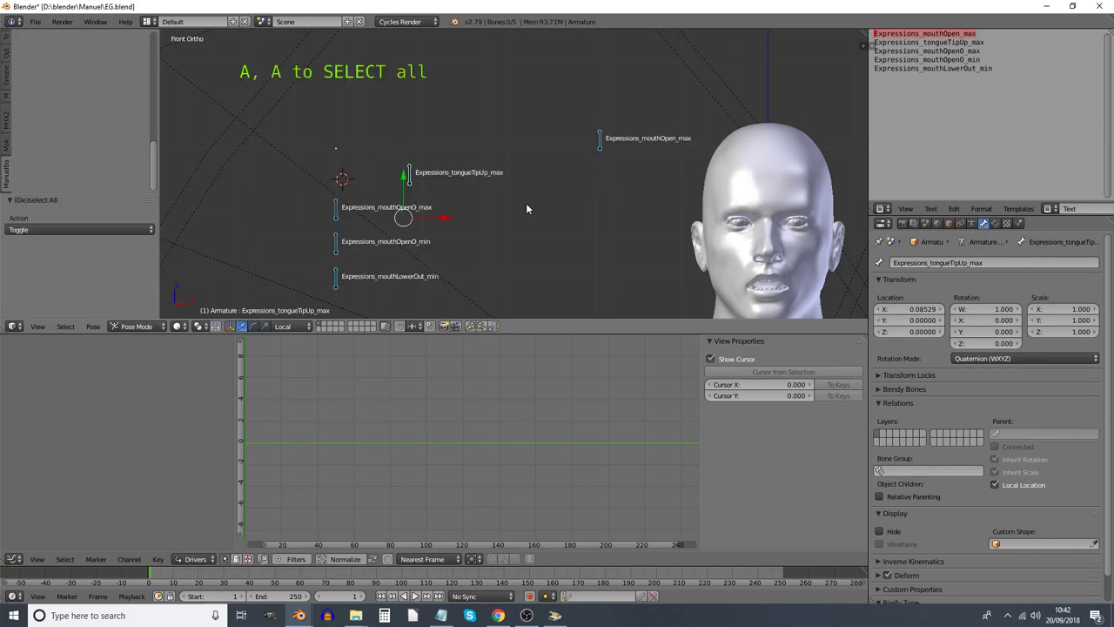
{"action": "key", "text": "alt+g"}
Drive mouthOpenO_min from its matching Armature bone in Local Space with Minimum Value
{"action": "right_click", "coordinate": [727, 157]}
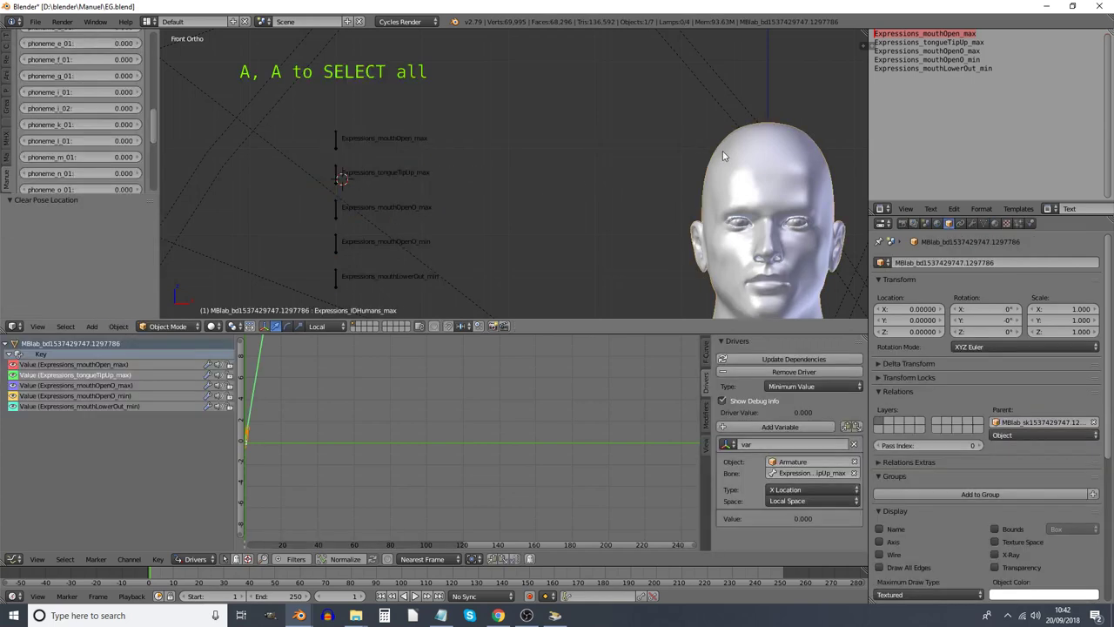
{"action": "left_click", "coordinate": [96, 385]}
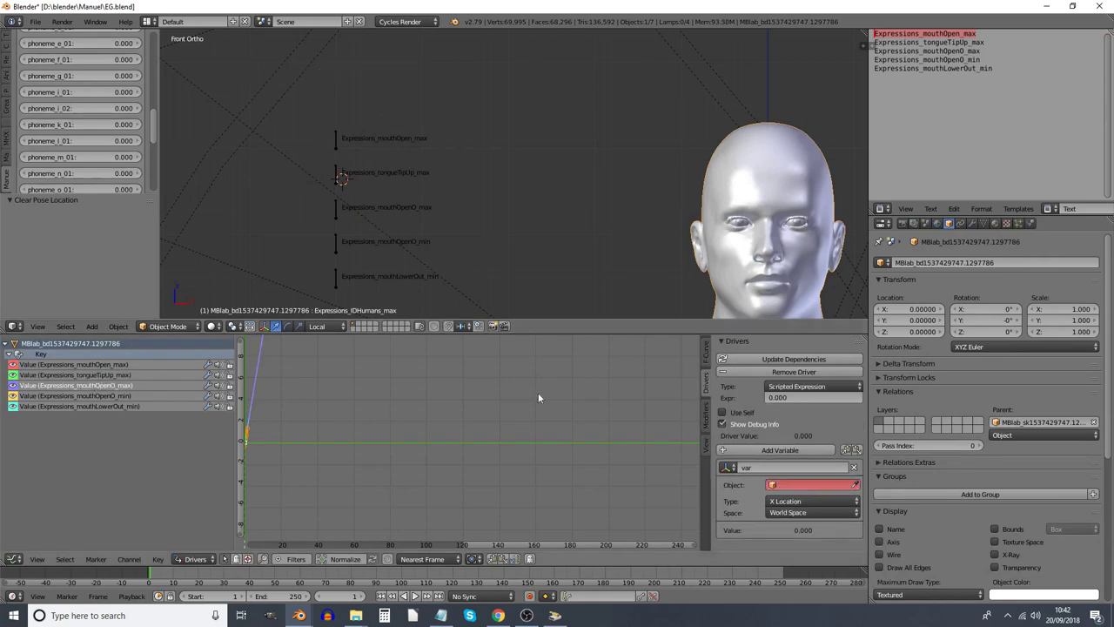
{"action": "left_click", "coordinate": [801, 484]}
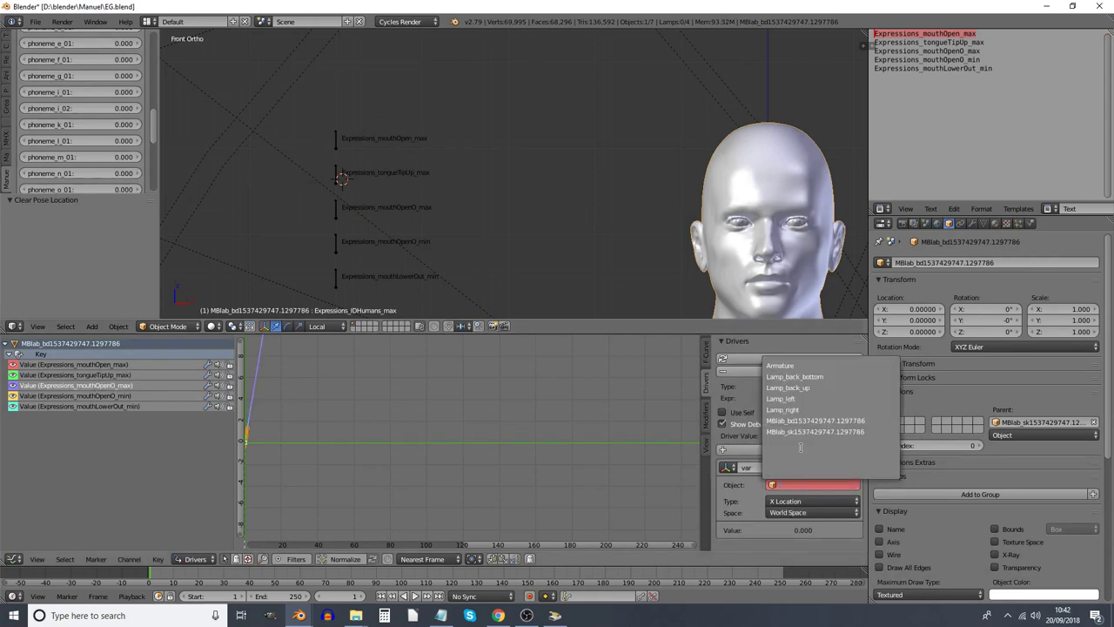
{"action": "left_click", "coordinate": [788, 366]}
{"action": "left_click", "coordinate": [809, 496]}
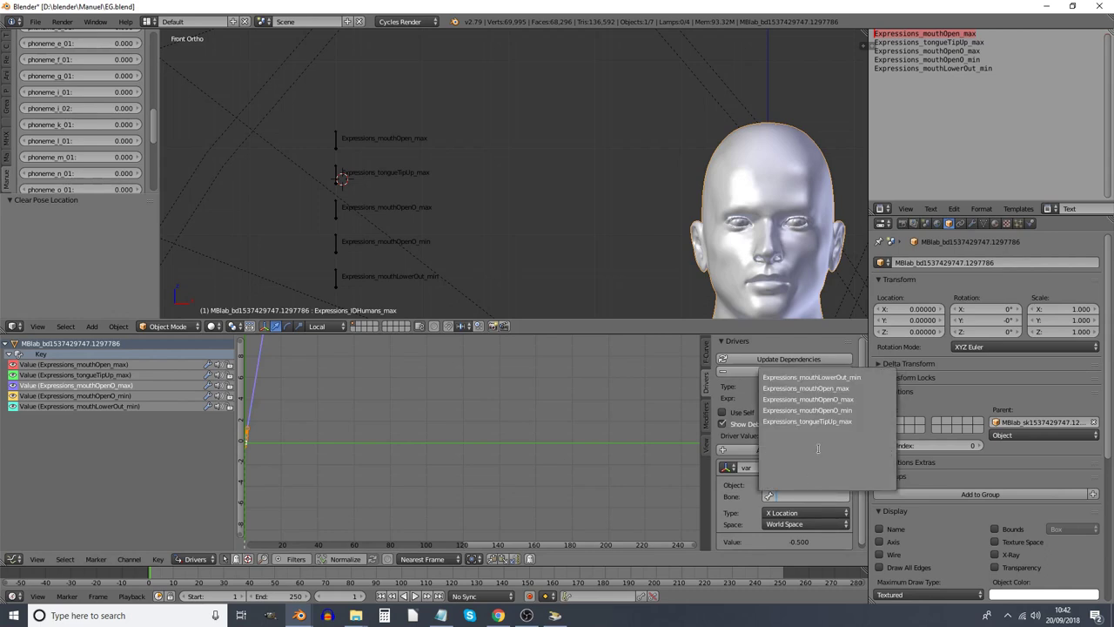
{"action": "key", "text": "ctrl+z"}
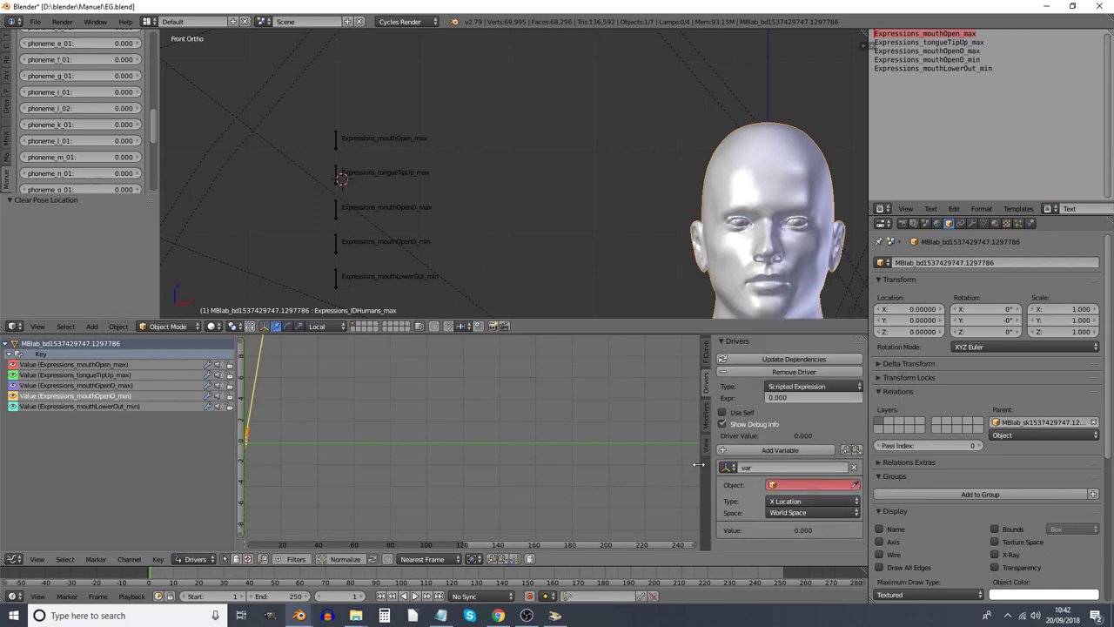
{"action": "left_click", "coordinate": [805, 485]}
{"action": "left_click", "coordinate": [780, 365]}
{"action": "left_click", "coordinate": [810, 496]}
{"action": "left_click", "coordinate": [792, 411]}
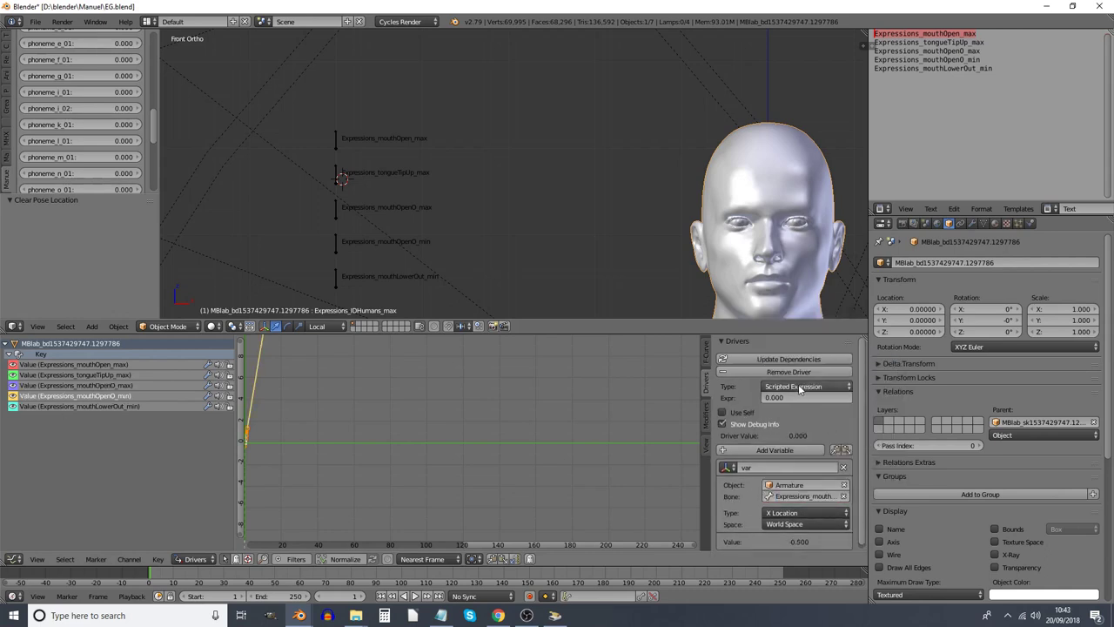
{"action": "left_click", "coordinate": [801, 524]}
{"action": "left_click", "coordinate": [796, 479]}
{"action": "left_click", "coordinate": [809, 385]}
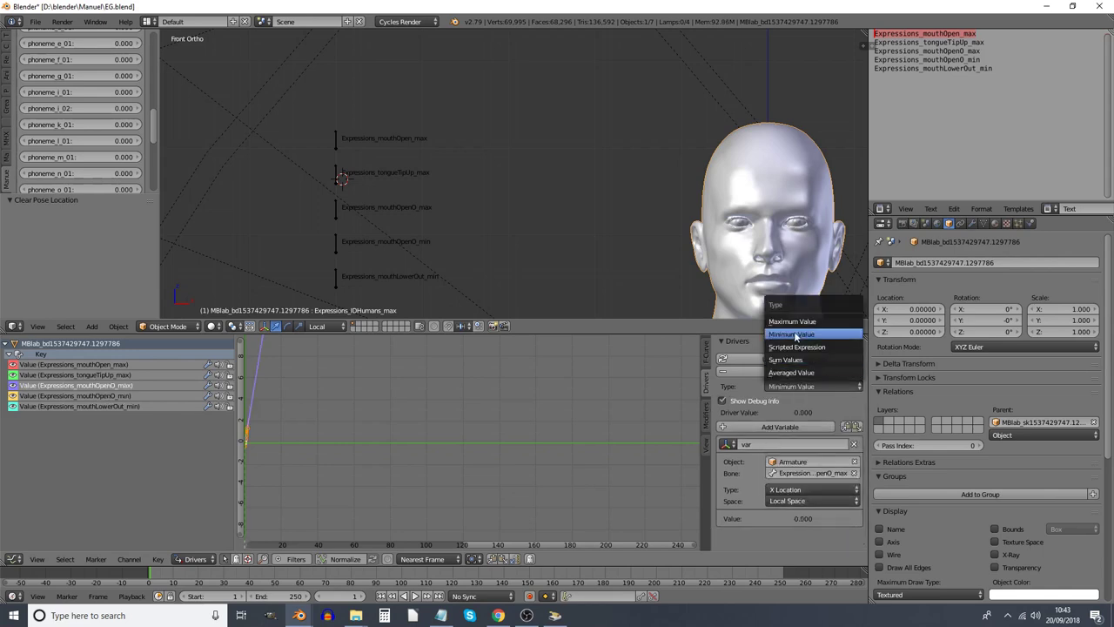
Drive mouthLowerOut_min from its Armature bone in Local Space and set its value type
{"action": "left_click", "coordinate": [809, 365]}
{"action": "left_click", "coordinate": [87, 405]}
{"action": "left_click", "coordinate": [806, 386]}
{"action": "left_click", "coordinate": [796, 496]}
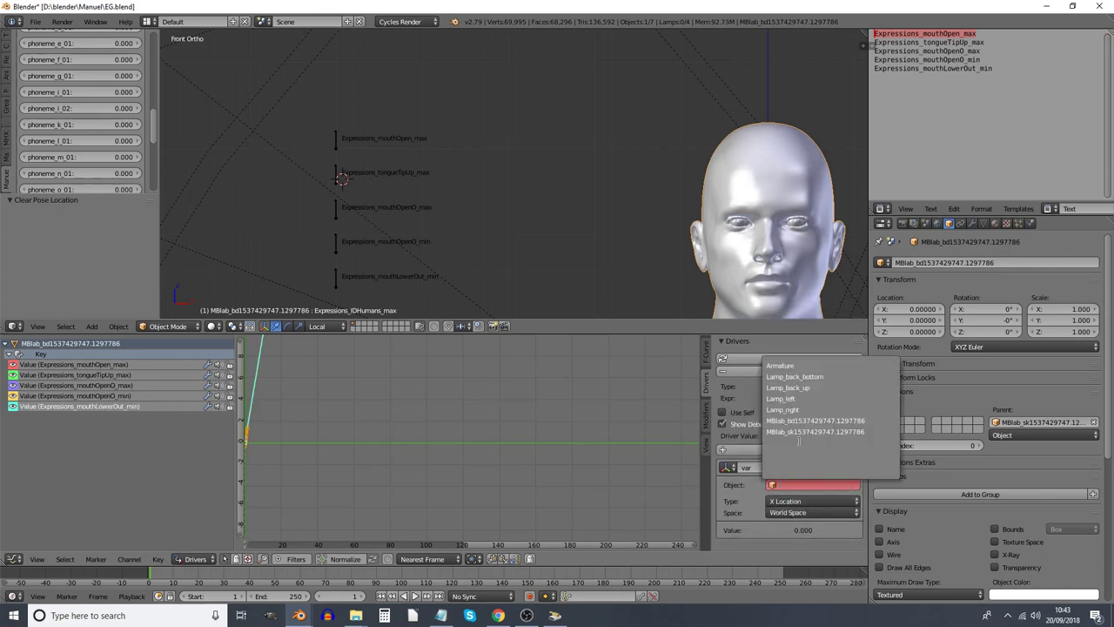
{"action": "left_click", "coordinate": [809, 377]}
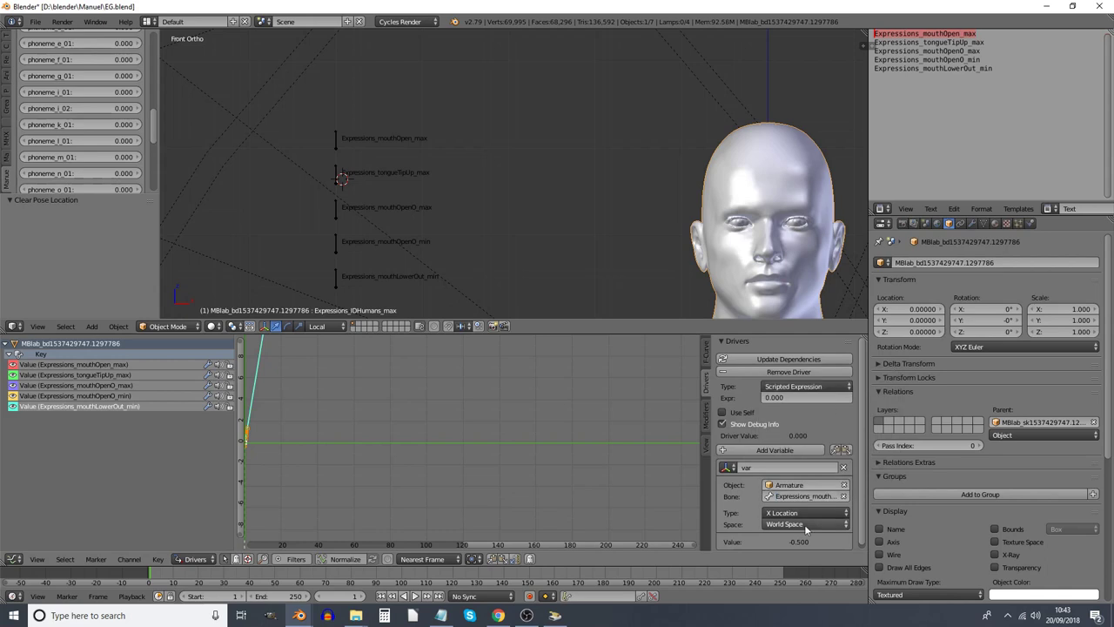
{"action": "left_click", "coordinate": [805, 524]}
{"action": "left_click", "coordinate": [796, 489]}
{"action": "left_click", "coordinate": [805, 386]}
{"action": "left_click", "coordinate": [795, 325]}
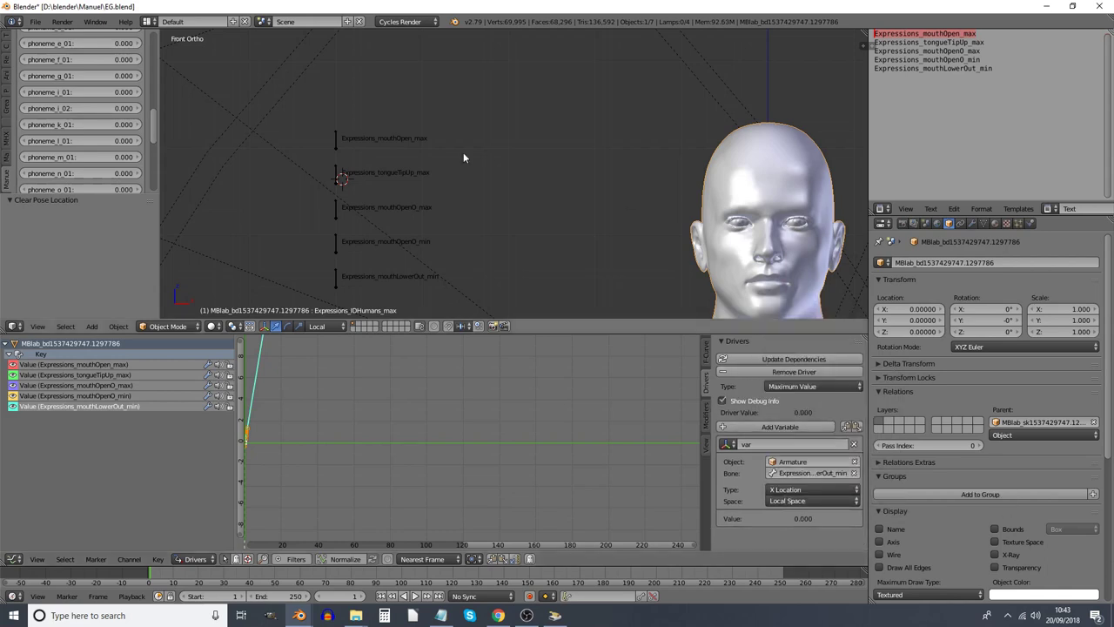
Slide the first three mouth bones, including mouthOpenO_min, along X to test their shapes
{"action": "right_click", "coordinate": [336, 144]}
{"action": "key", "text": "g"}
{"action": "key", "text": "x"}
{"action": "key", "text": "x"}
{"action": "left_click", "coordinate": [862, 152]}
{"action": "right_click", "coordinate": [336, 275]}
{"action": "key", "text": "g"}
{"action": "key", "text": "x"}
{"action": "key", "text": "x"}
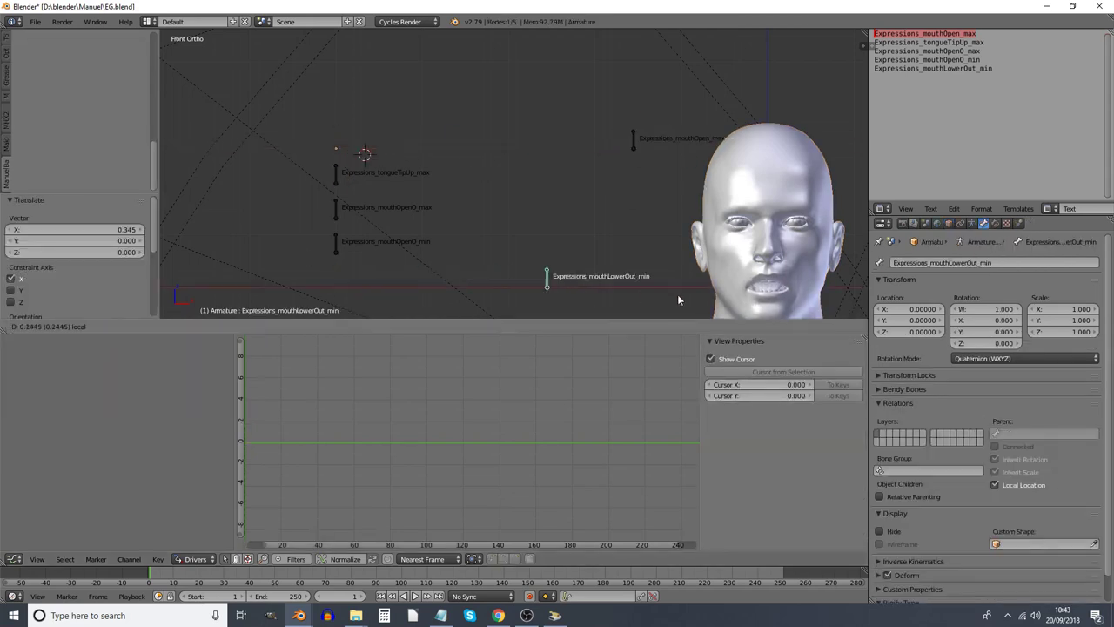
{"action": "left_click", "coordinate": [676, 296]}
{"action": "right_click", "coordinate": [336, 241]}
{"action": "key", "text": "g"}
{"action": "key", "text": "x"}
{"action": "key", "text": "x"}
{"action": "left_click", "coordinate": [695, 261]}
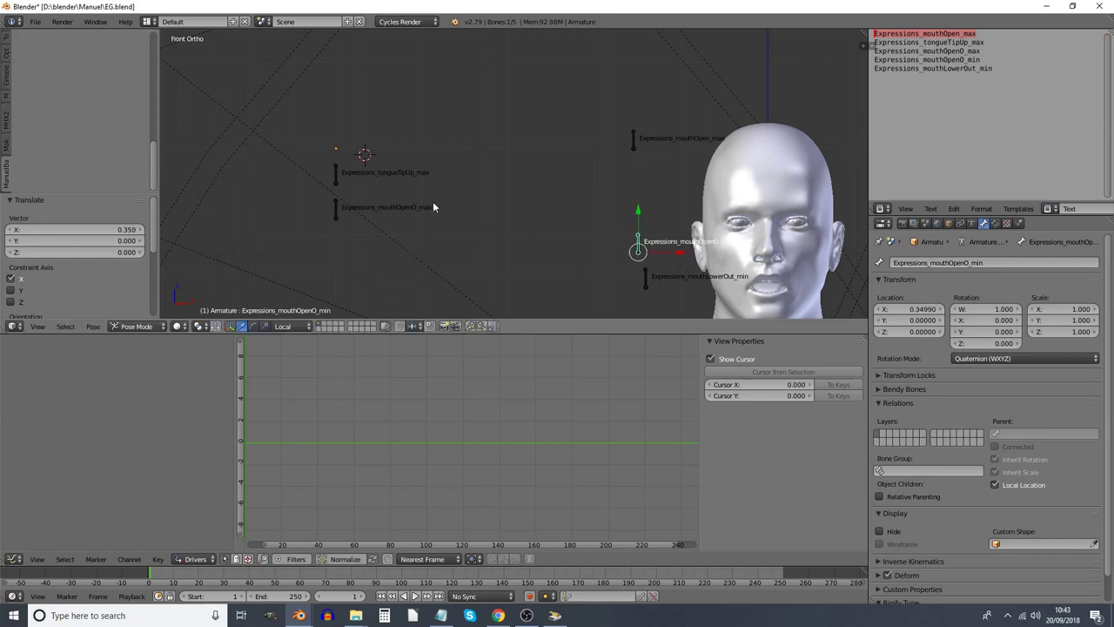
Test the mouthOpenO_max and tongueTipUp_max bones, then clear all bones back to rest
{"action": "right_click", "coordinate": [338, 211]}
{"action": "key", "text": "g"}
{"action": "key", "text": "x"}
{"action": "key", "text": "x"}
{"action": "left_click", "coordinate": [644, 230]}
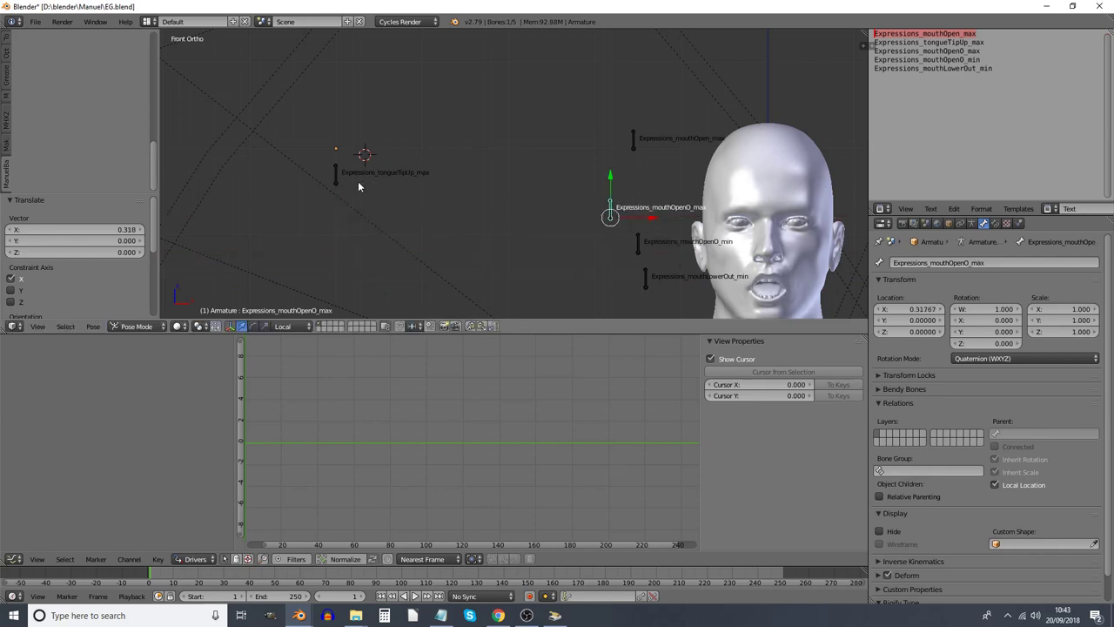
{"action": "right_click", "coordinate": [336, 174]}
{"action": "key", "text": "g"}
{"action": "key", "text": "x"}
{"action": "key", "text": "x"}
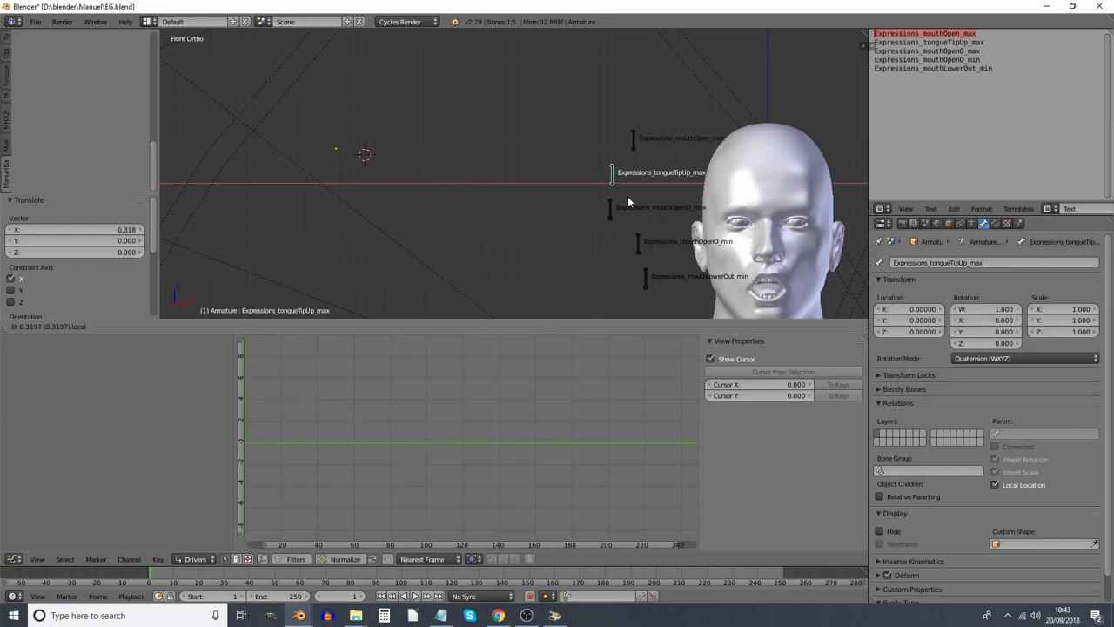
{"action": "left_click", "coordinate": [631, 203]}
{"action": "key", "text": "a"}
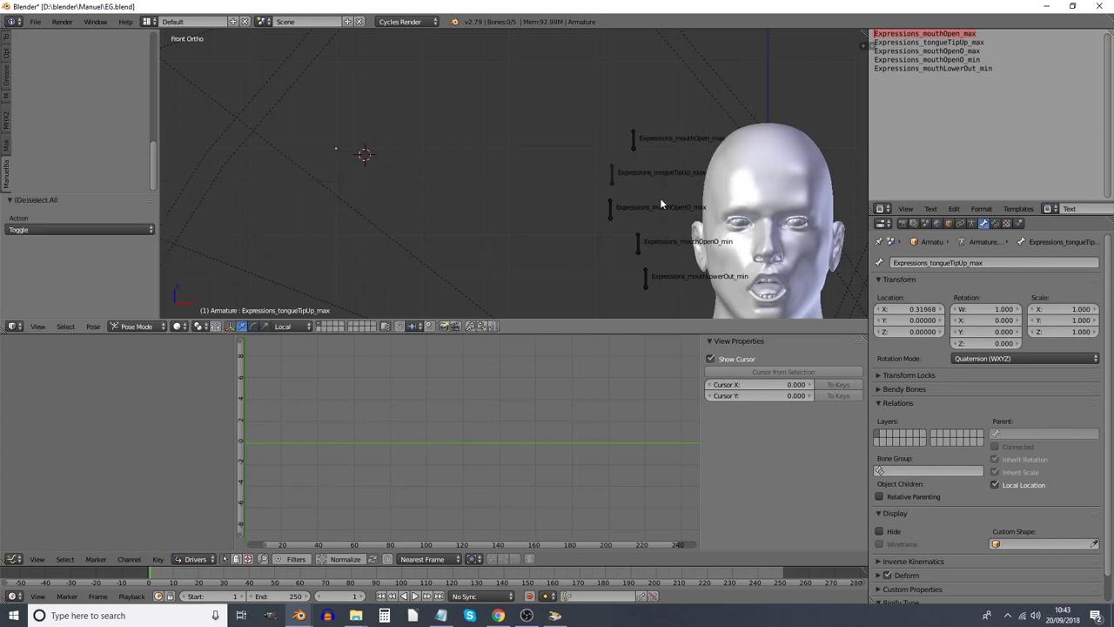
{"action": "key", "text": "a"}
{"action": "key", "text": "alt+g"}
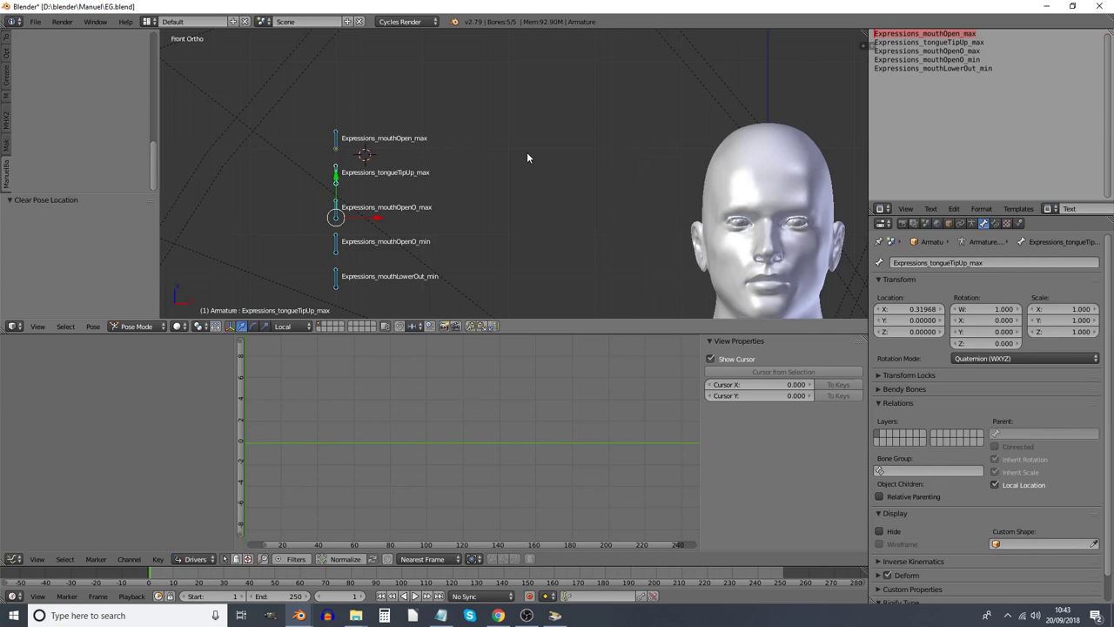
Save, merge away the Graph and Text Editor areas, and show the Armature Data tab
{"action": "key", "text": "ctrl+s"}
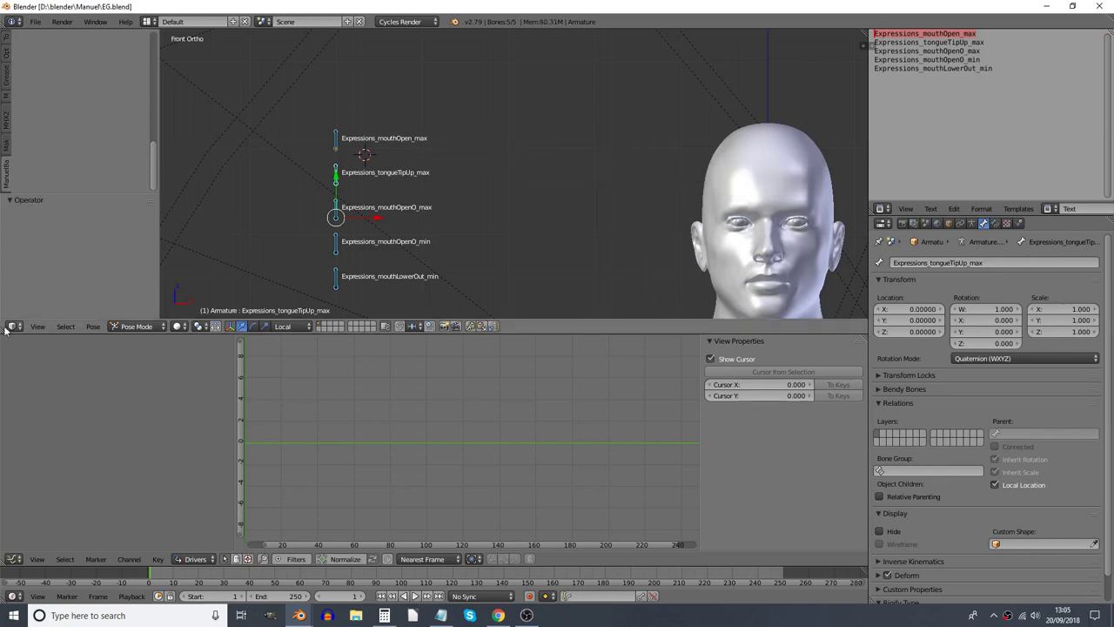
{"action": "left_click_drag", "start_coordinate": [3, 325], "coordinate": [35, 418]}
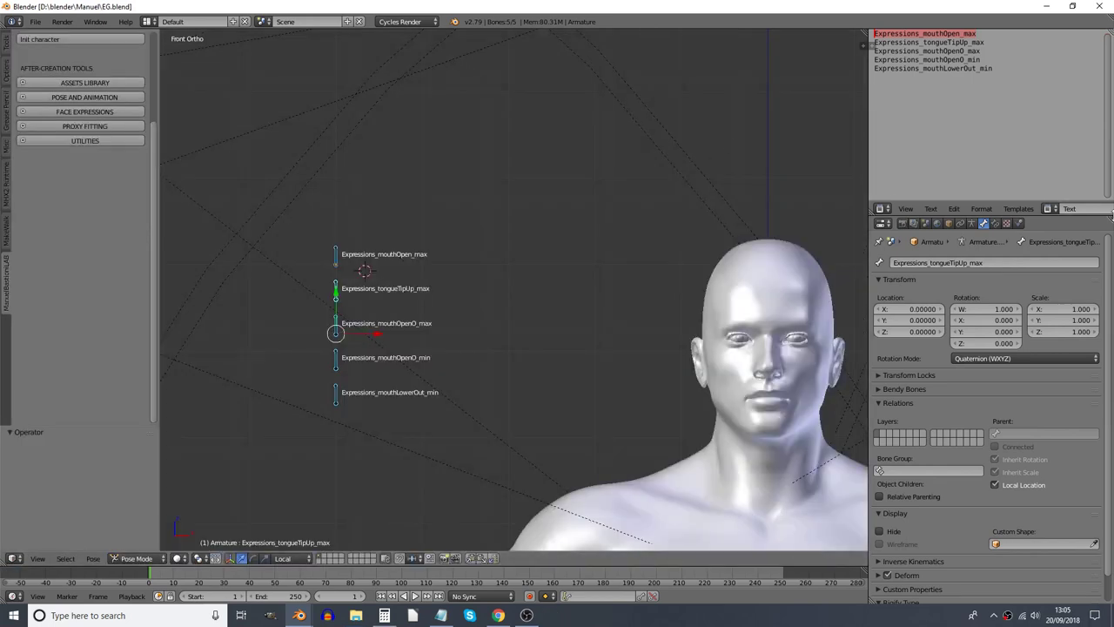
{"action": "left_click_drag", "start_coordinate": [1109, 209], "coordinate": [1107, 155]}
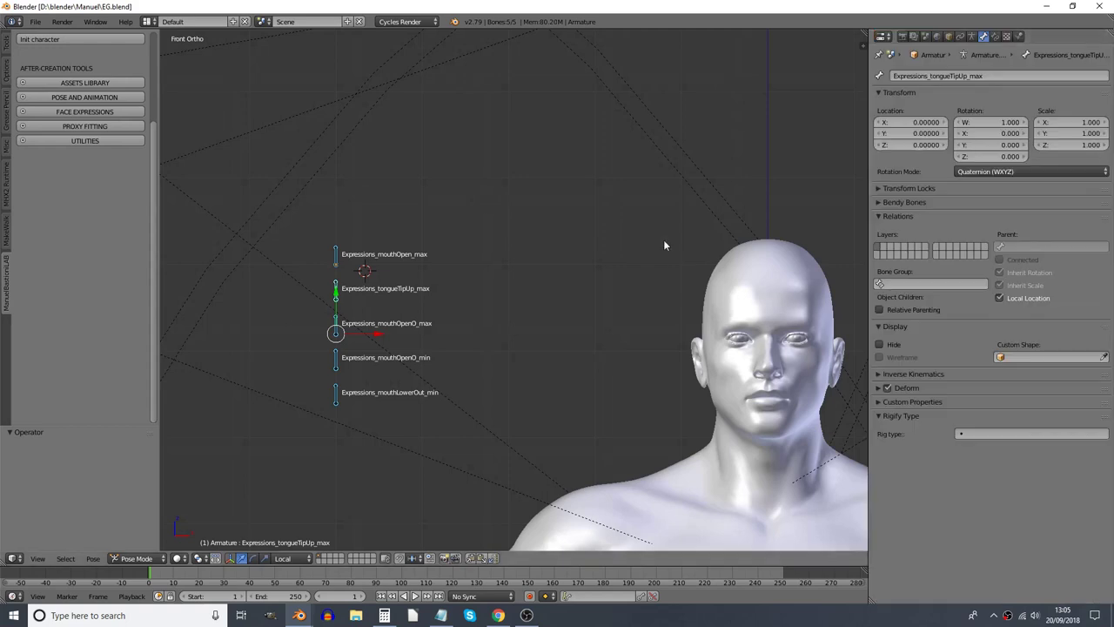
{"action": "left_click", "coordinate": [973, 38]}
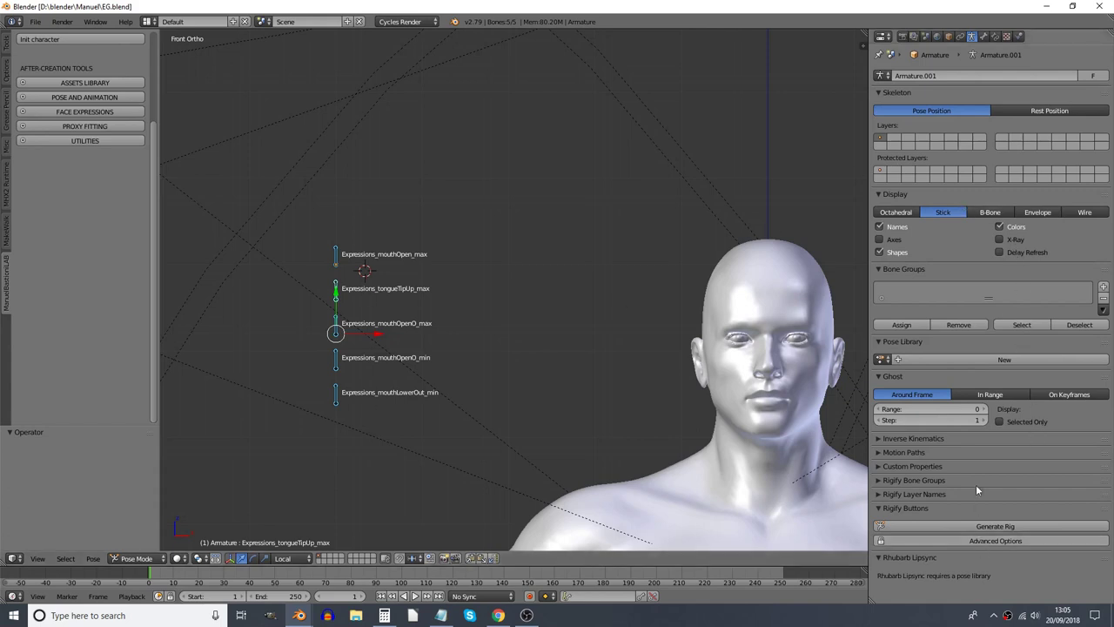
Collapse Bone Groups, create a new PoseLib pose library, and scroll down to Rhubarb Lipsync
{"action": "left_click", "coordinate": [938, 269]}
{"action": "left_click", "coordinate": [1003, 300]}
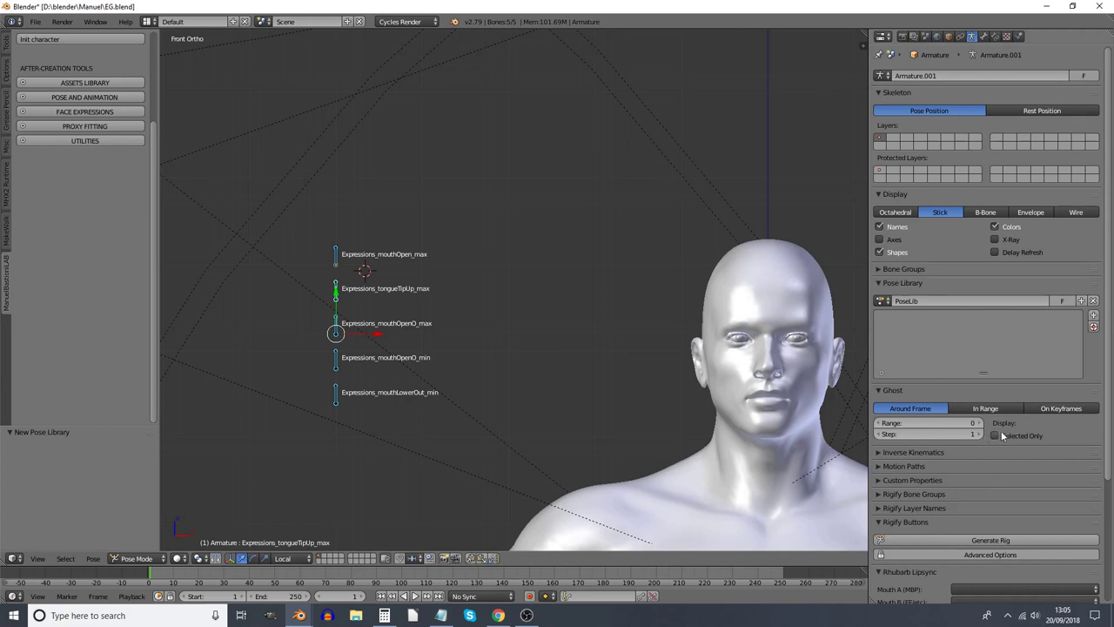
{"action": "scroll", "coordinate": [1001, 430], "scroll_direction": "down", "scroll_amount": 2}
{"action": "scroll", "coordinate": [1004, 404], "scroll_direction": "down", "scroll_amount": 2}
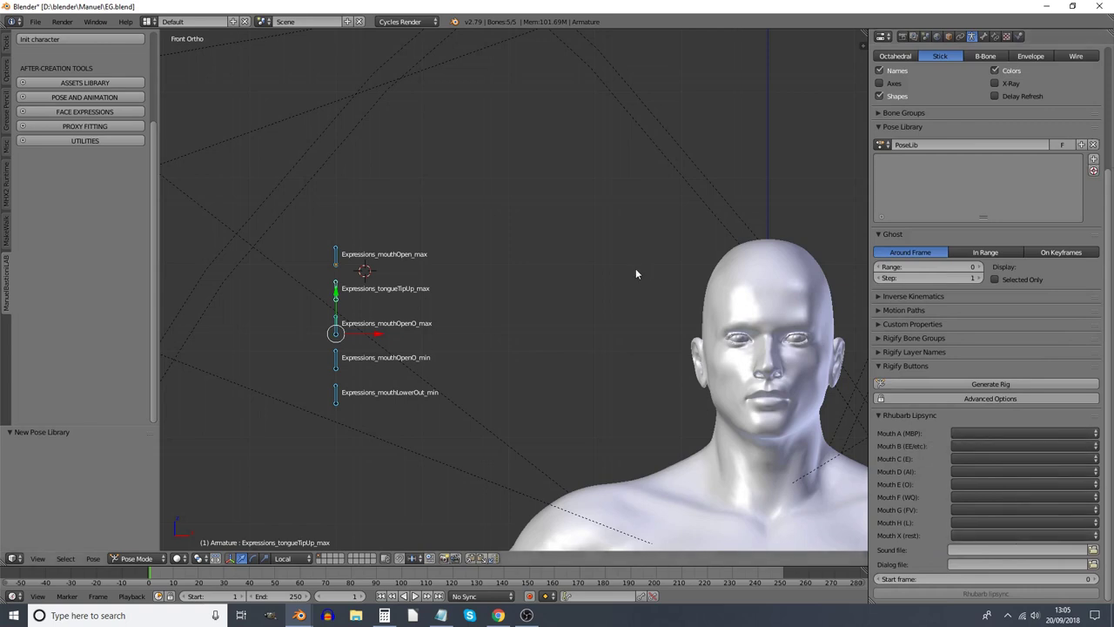
Circle-select all five mouth bones, starting from mouthOpen_max
{"action": "right_click", "coordinate": [338, 264]}
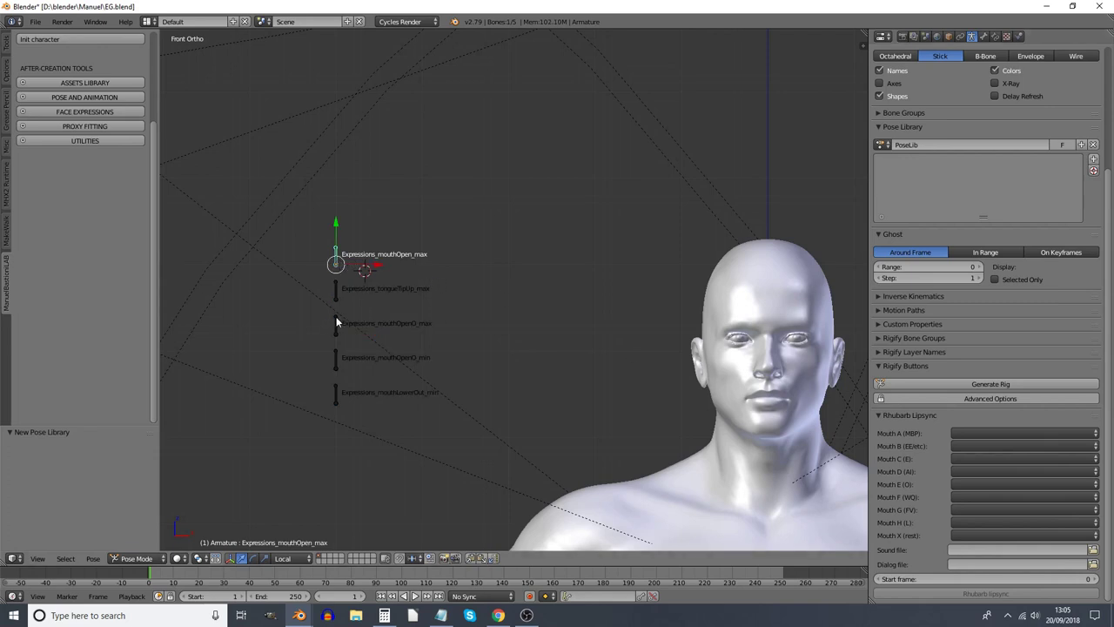
{"action": "key", "text": "c"}
{"action": "left_click_drag", "start_coordinate": [348, 389], "coordinate": [338, 272]}
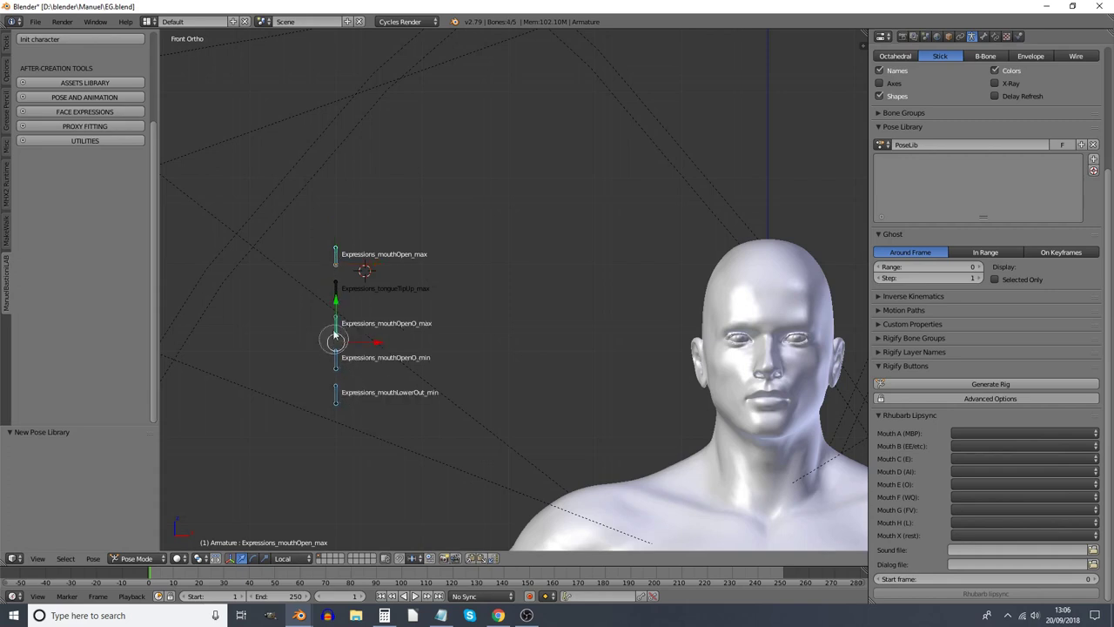
{"action": "right_click", "coordinate": [338, 272]}
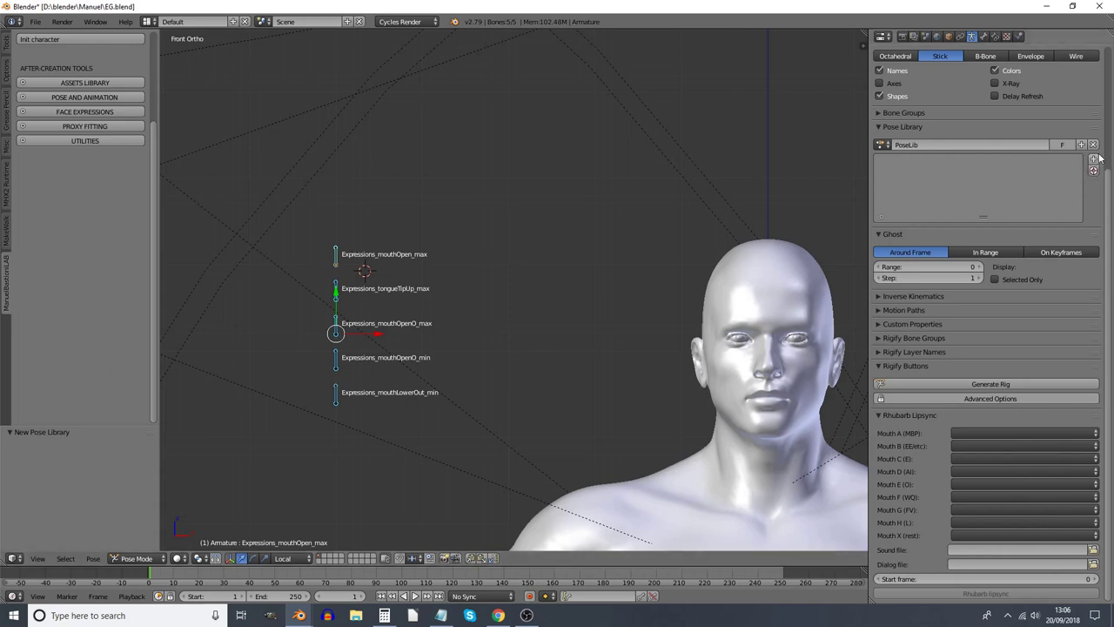
Add the rest mouth pose to the pose library under the name MPB
{"action": "left_click", "coordinate": [1094, 159]}
{"action": "left_click", "coordinate": [1095, 159]}
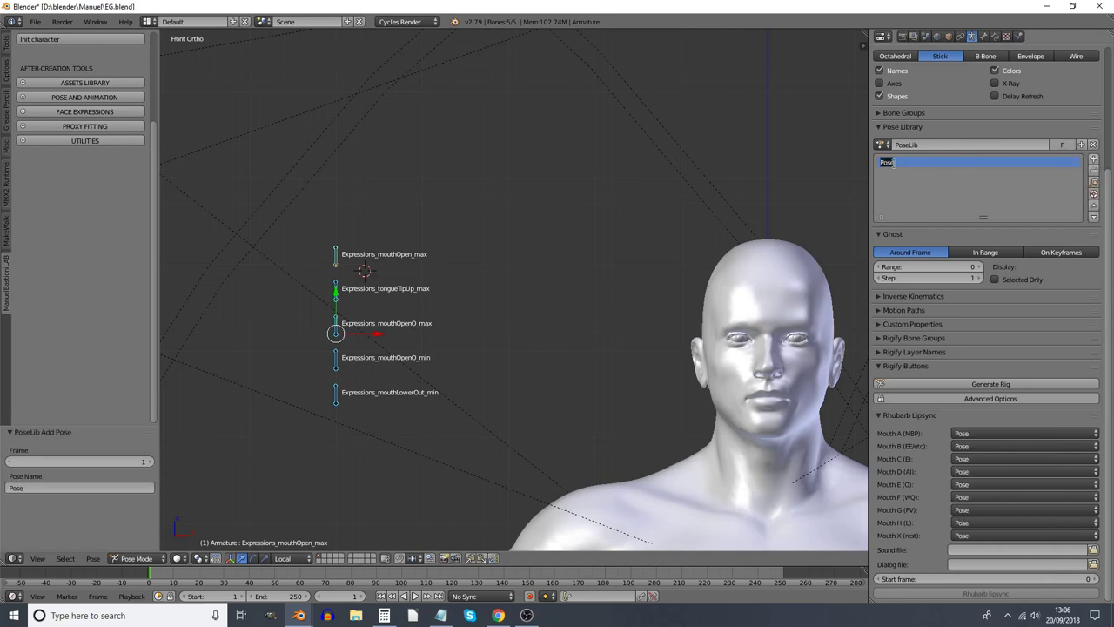
{"action": "type", "text": "MPB"}
{"action": "key", "text": "Return"}
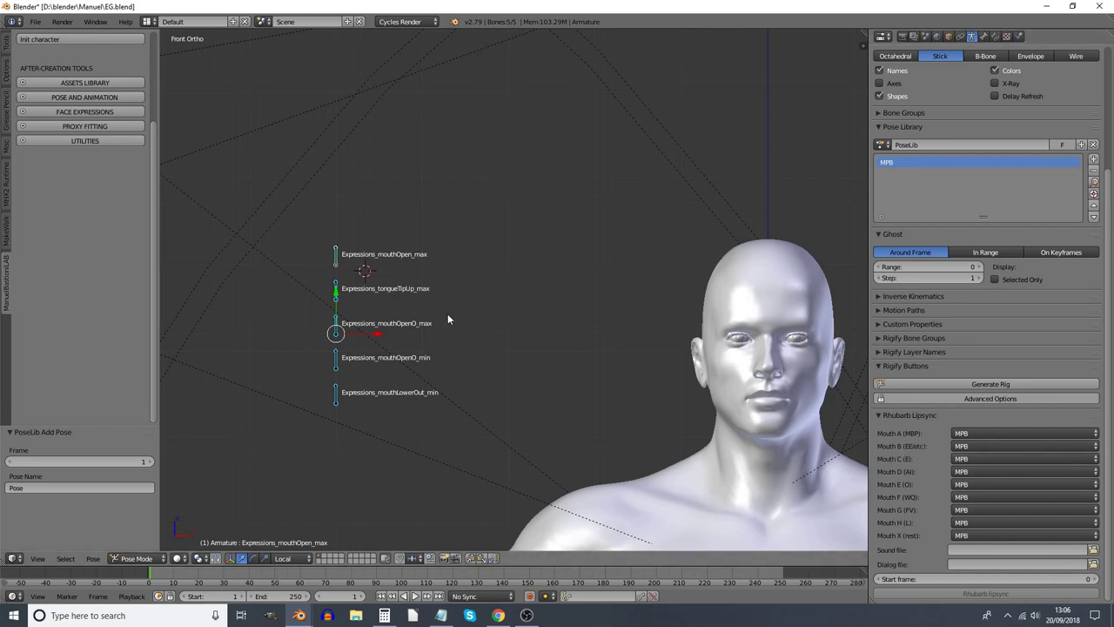
Move the mouthOpen_max bone along X to change the mouth shape
{"action": "right_click", "coordinate": [336, 263]}
{"action": "key", "text": "g"}
{"action": "key", "text": "x"}
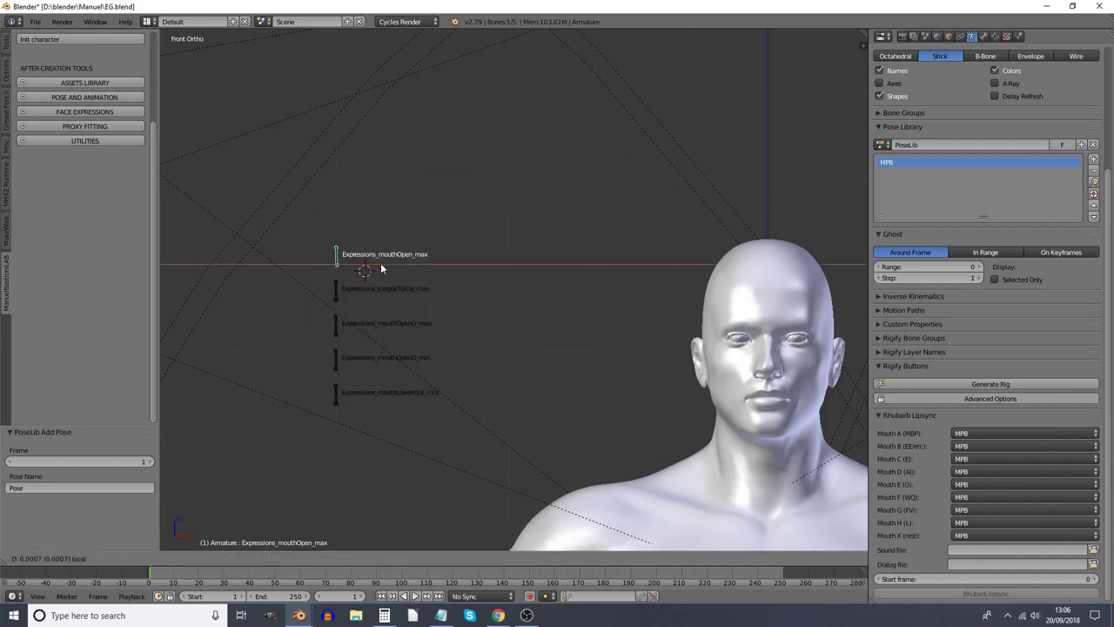
{"action": "left_click", "coordinate": [472, 285]}
Select all mouth bones and add the pose to the library as Etc
{"action": "key", "text": "a"}
{"action": "key", "text": "a"}
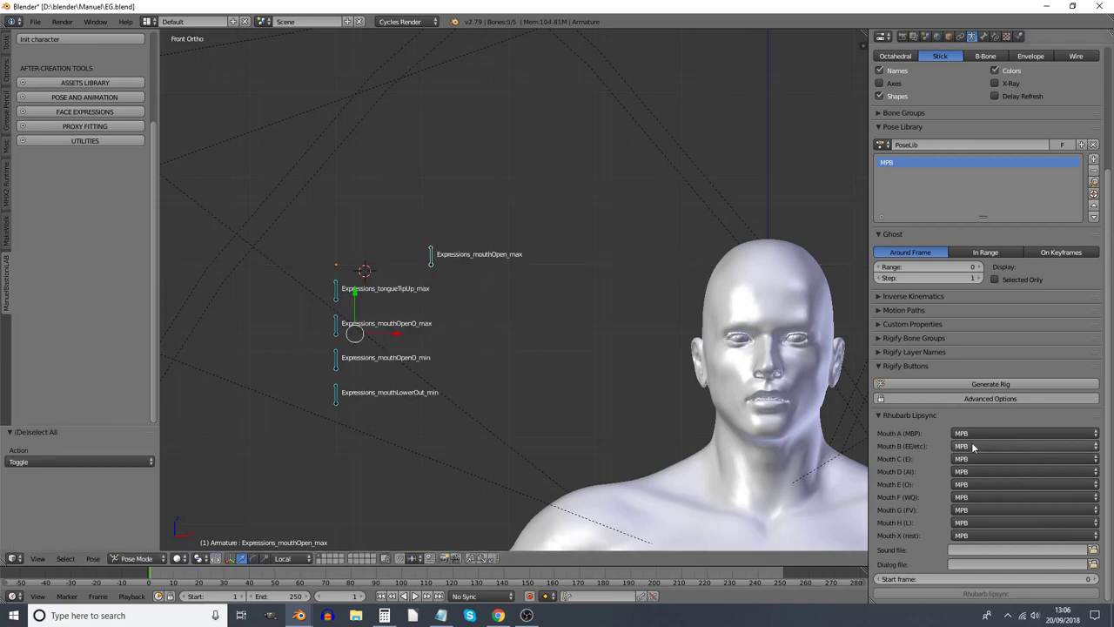
{"action": "left_click", "coordinate": [1094, 159]}
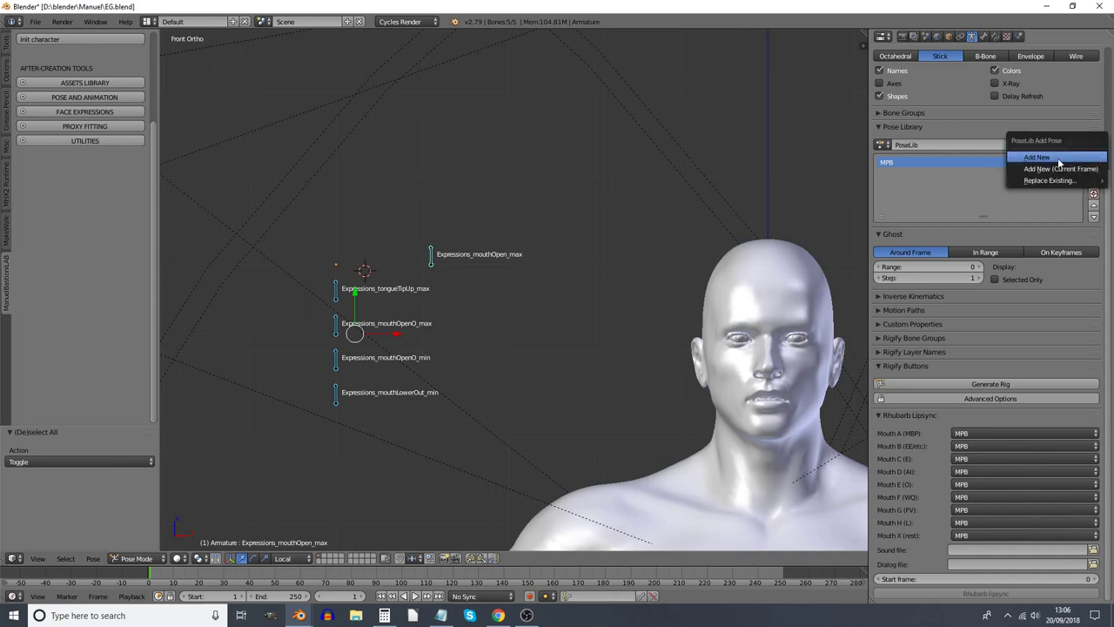
{"action": "left_click", "coordinate": [1061, 160]}
{"action": "double_click", "coordinate": [883, 174]}
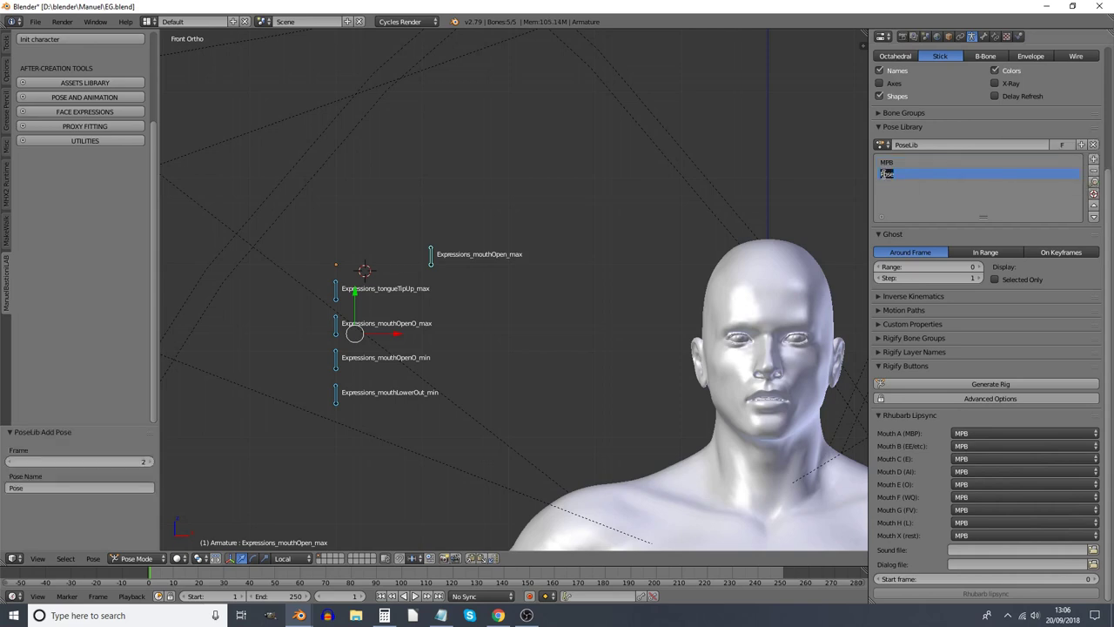
{"action": "type", "text": "Etc"}
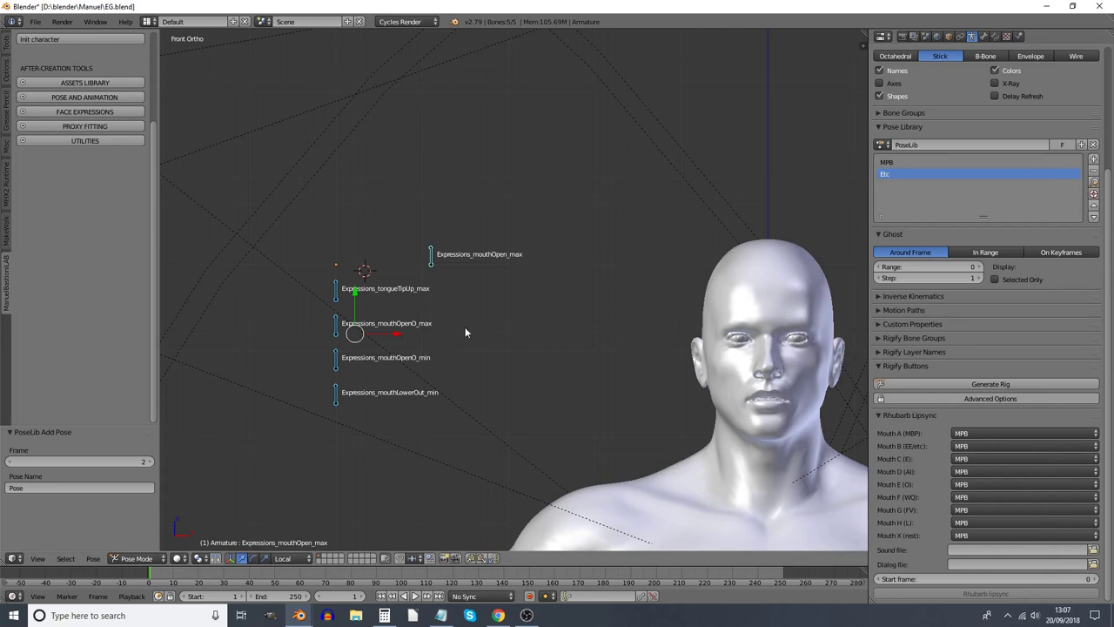
Clear the bone location, then slide mouthOpen_max to the right along X
{"action": "key", "text": "alt+g"}
{"action": "right_click", "coordinate": [336, 255]}
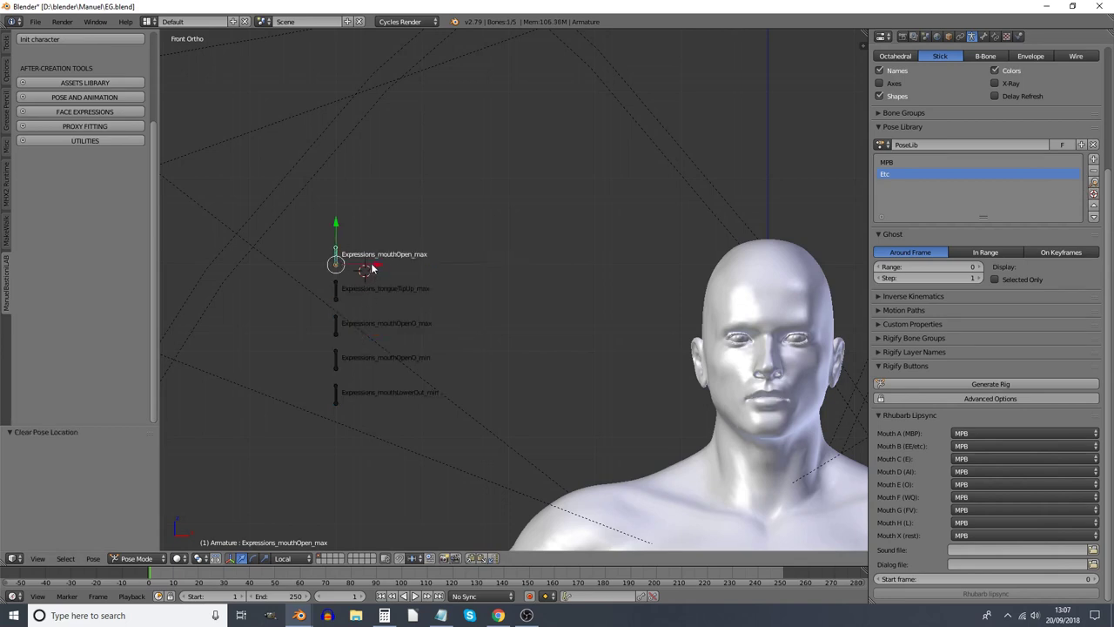
{"action": "mouse_move", "coordinate": [374, 266]}
{"action": "left_mouse_down"}
{"action": "mouse_move", "coordinate": [584, 268]}
{"action": "mouse_move", "coordinate": [572, 268]}
{"action": "left_mouse_up"}
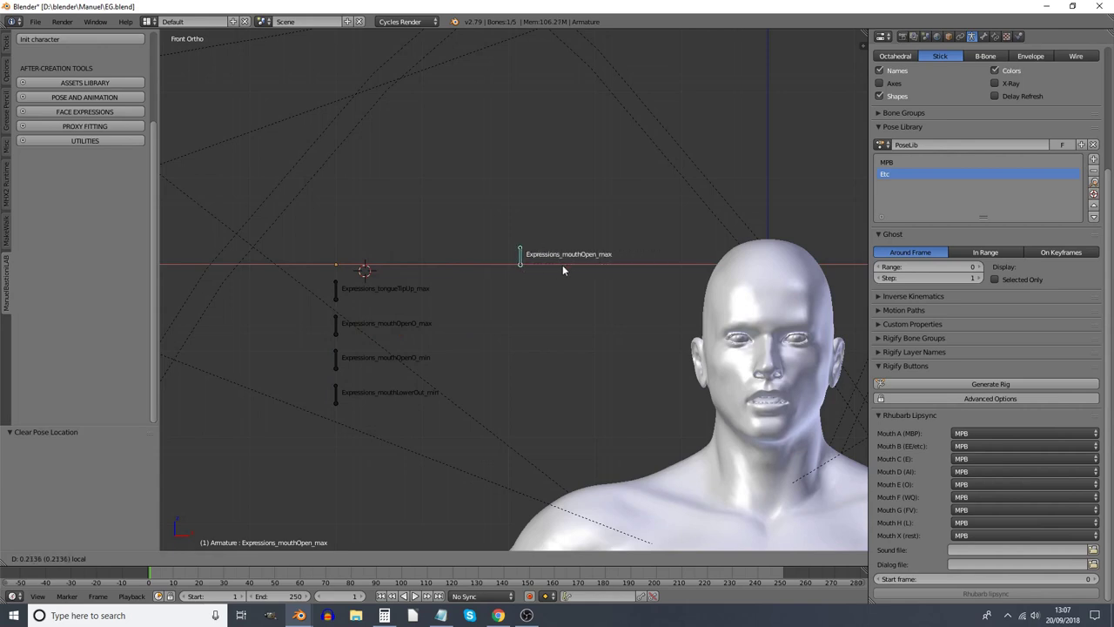
{"action": "left_click", "coordinate": [570, 264]}
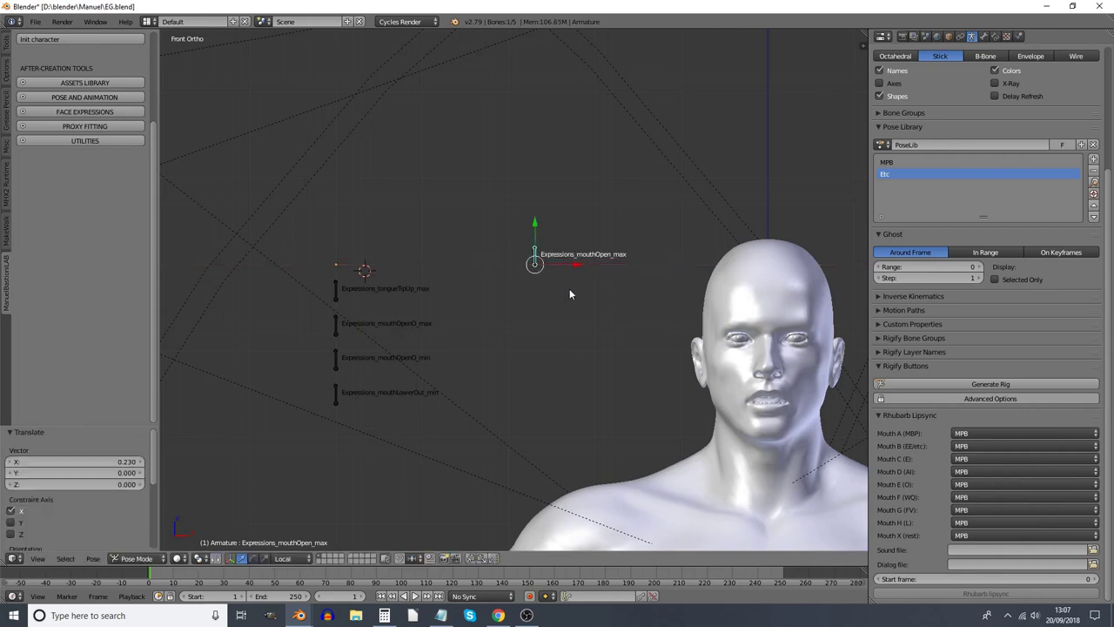
Select all mouth bones and add the pose to the library as E
{"action": "left_click", "coordinate": [1094, 159]}
{"action": "key", "text": "a"}
{"action": "key", "text": "a"}
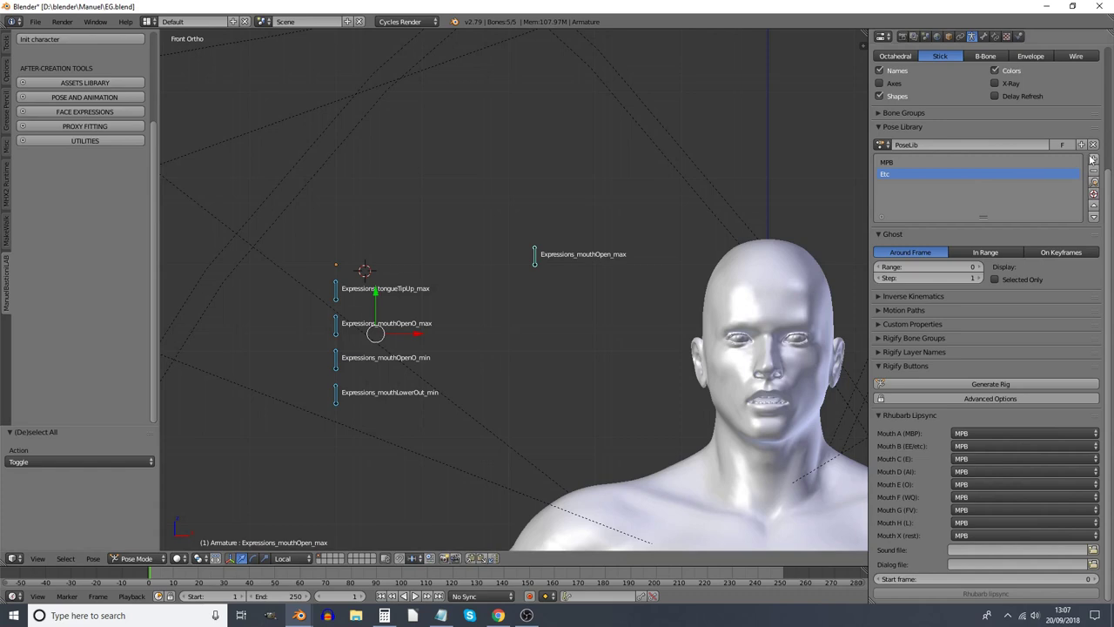
{"action": "left_click", "coordinate": [1093, 158]}
{"action": "left_click", "coordinate": [1034, 162]}
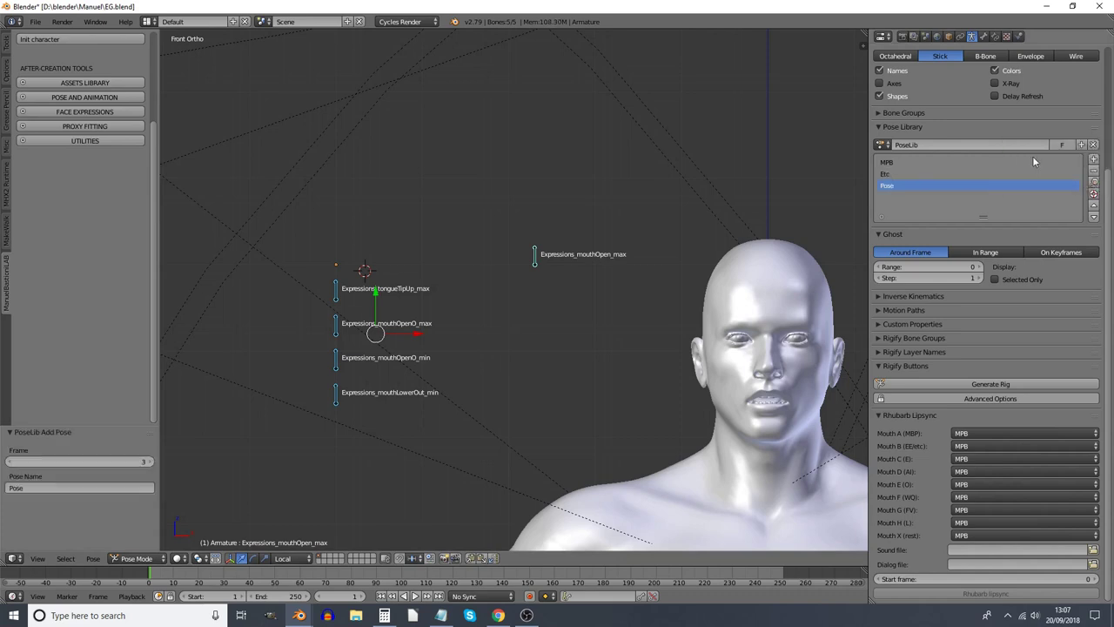
{"action": "double_click", "coordinate": [886, 185]}
{"action": "type", "text": "E"}
Set the mouthOpen_max bone's X location to 1 in the sidebar
{"action": "right_click", "coordinate": [537, 261]}
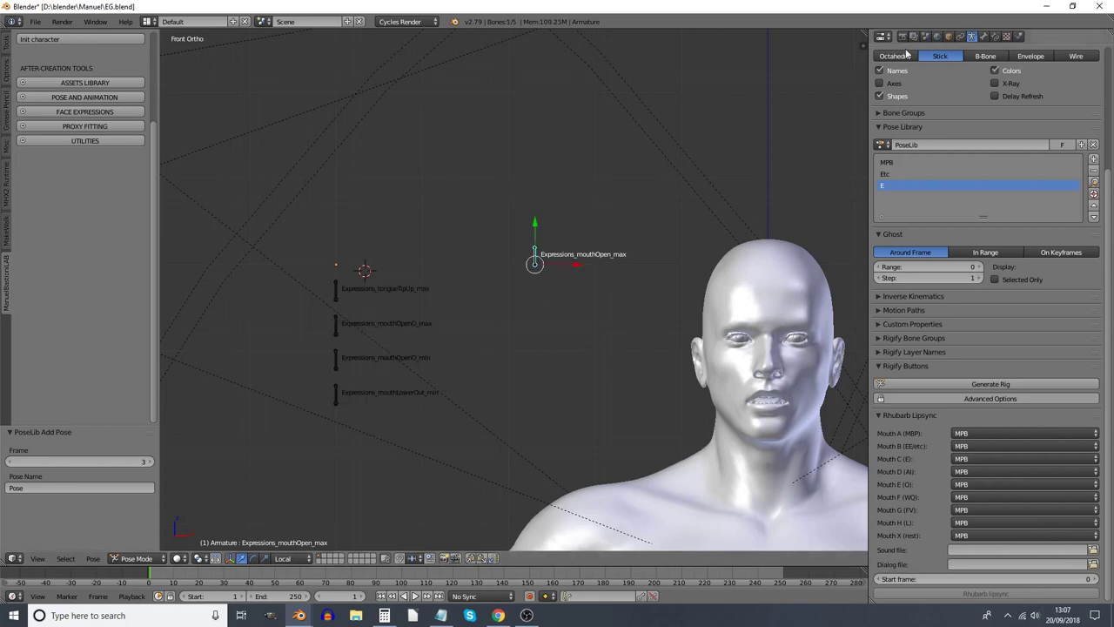
{"action": "key", "text": "n"}
{"action": "left_click", "coordinate": [818, 66]}
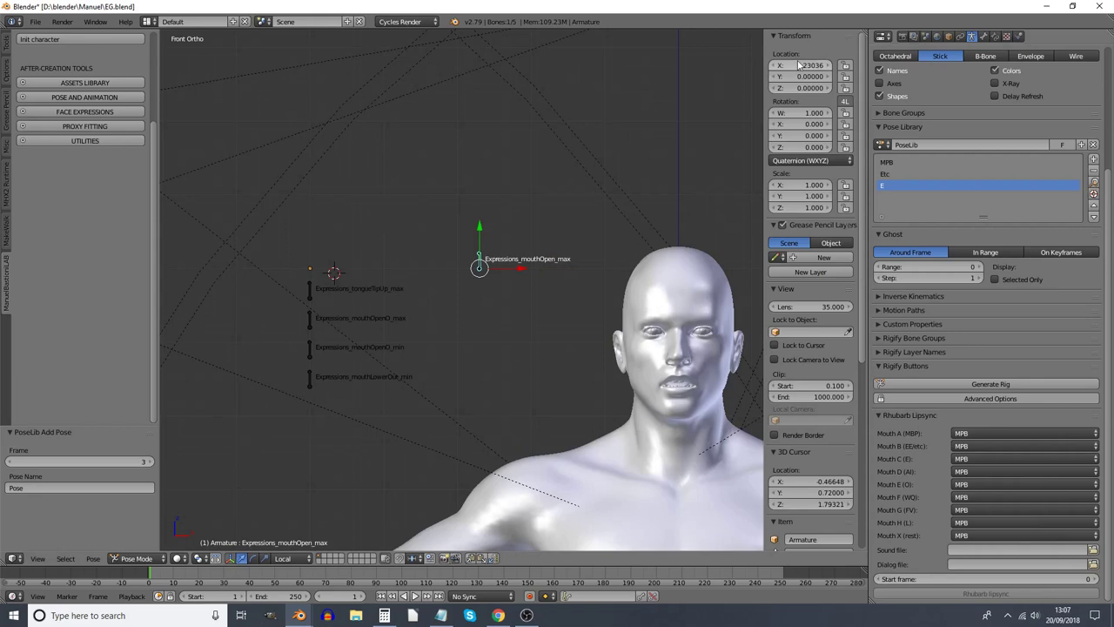
{"action": "type", "text": "1"}
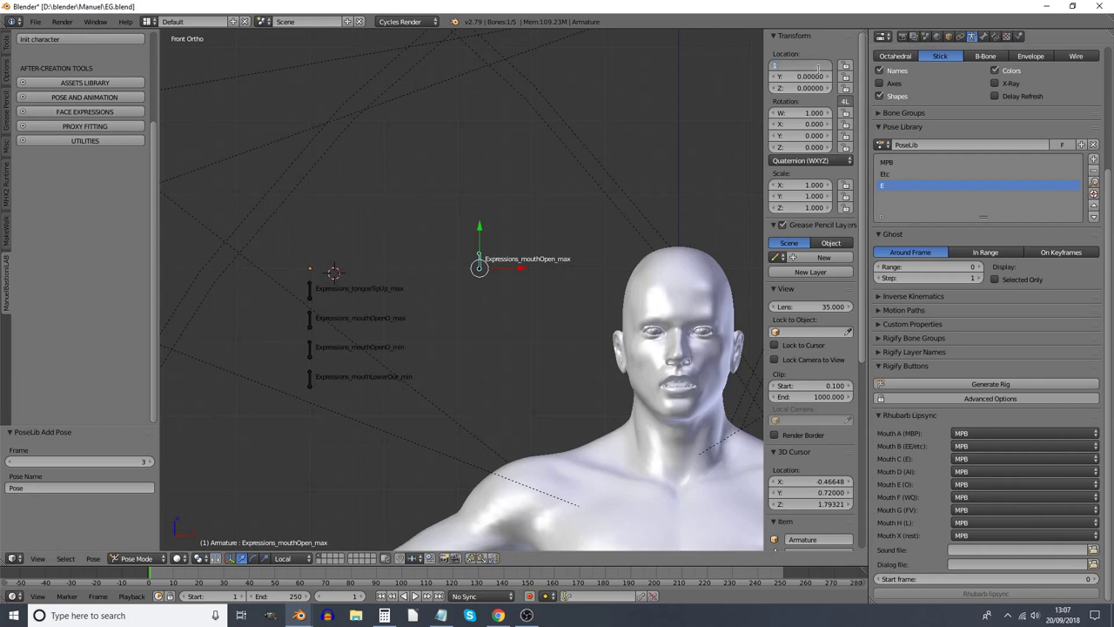
{"action": "key", "text": "Return"}
{"action": "scroll", "coordinate": [624, 243], "scroll_direction": "down", "scroll_amount": 4}
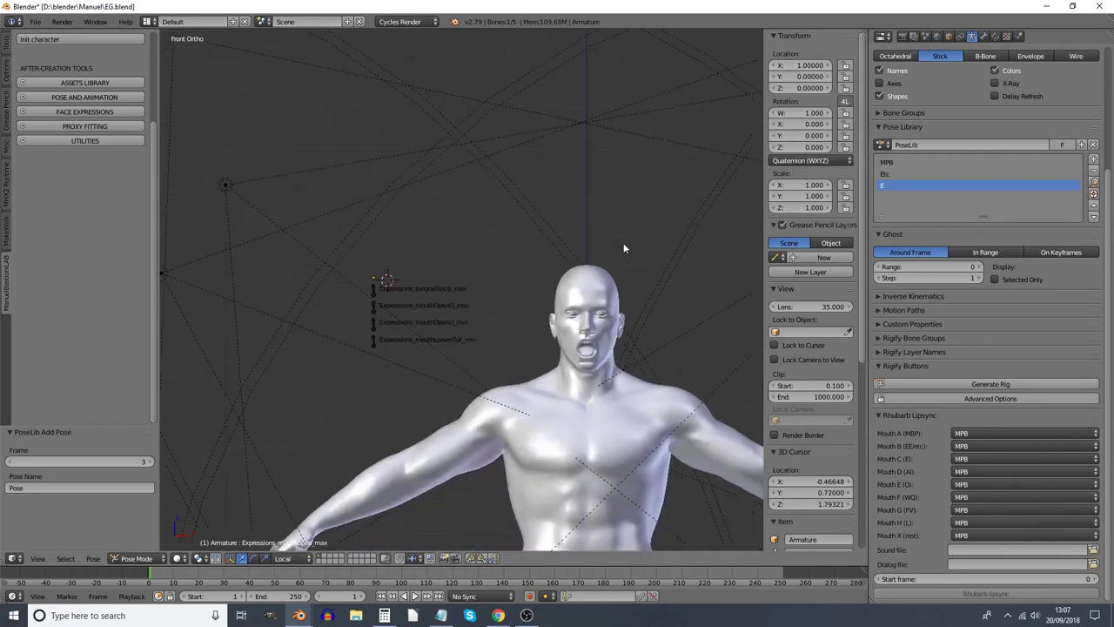
{"action": "scroll", "coordinate": [629, 251], "scroll_direction": "down", "scroll_amount": 1}
{"action": "scroll", "coordinate": [635, 258], "scroll_direction": "up", "scroll_amount": 1}
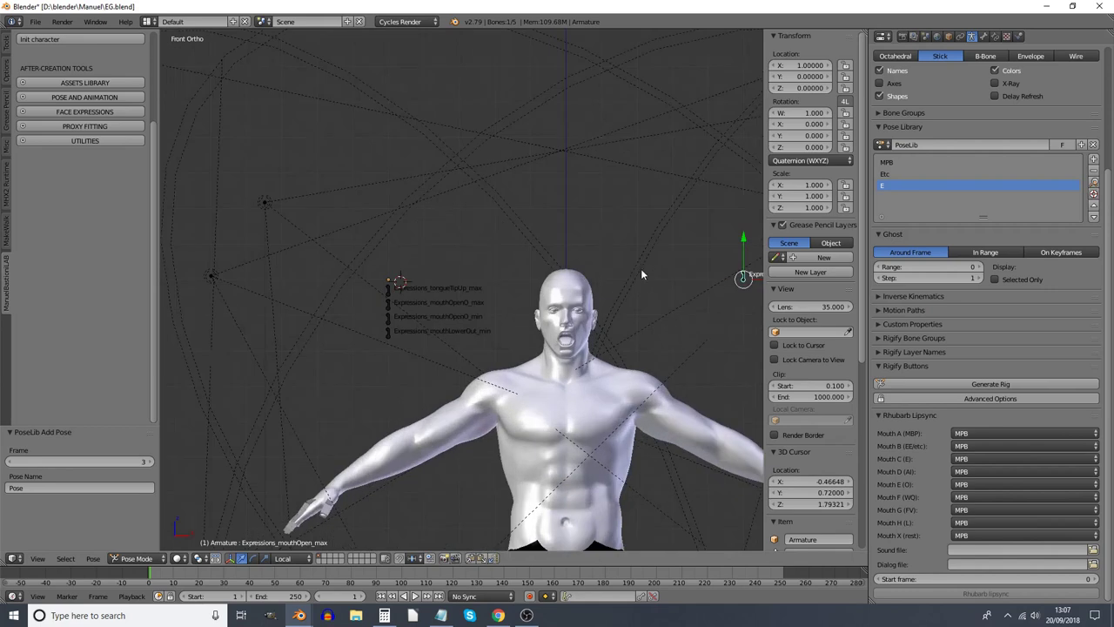
{"action": "scroll", "coordinate": [609, 277], "scroll_direction": "down", "scroll_amount": 1}
{"action": "scroll", "coordinate": [597, 290], "scroll_direction": "up", "scroll_amount": 1}
{"action": "scroll", "coordinate": [557, 295], "scroll_direction": "up", "scroll_amount": 1}
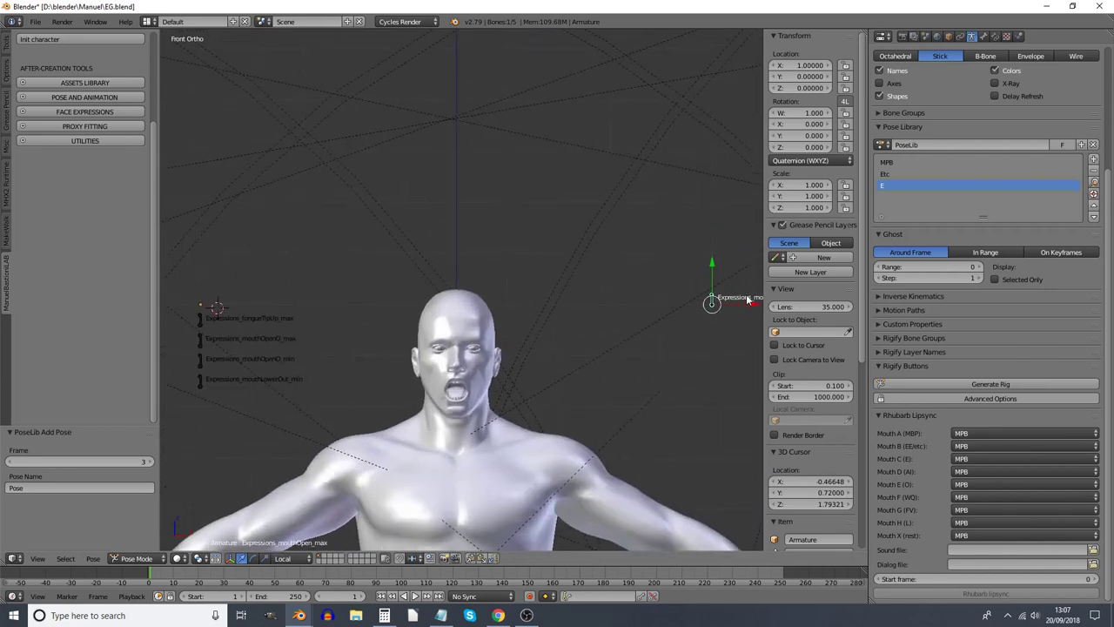
Adjust mouthOpen_max along X and recentre the face in the view
{"action": "key", "text": "g"}
{"action": "key", "text": "x"}
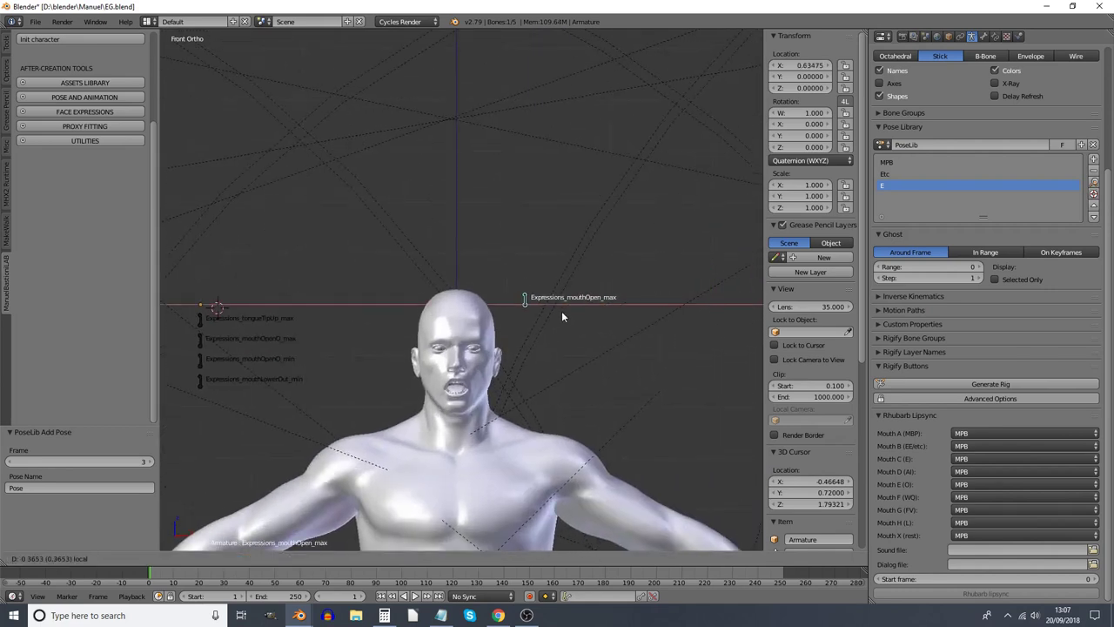
{"action": "left_click", "coordinate": [545, 313]}
{"action": "scroll", "coordinate": [452, 287], "scroll_direction": "up", "scroll_amount": 1}
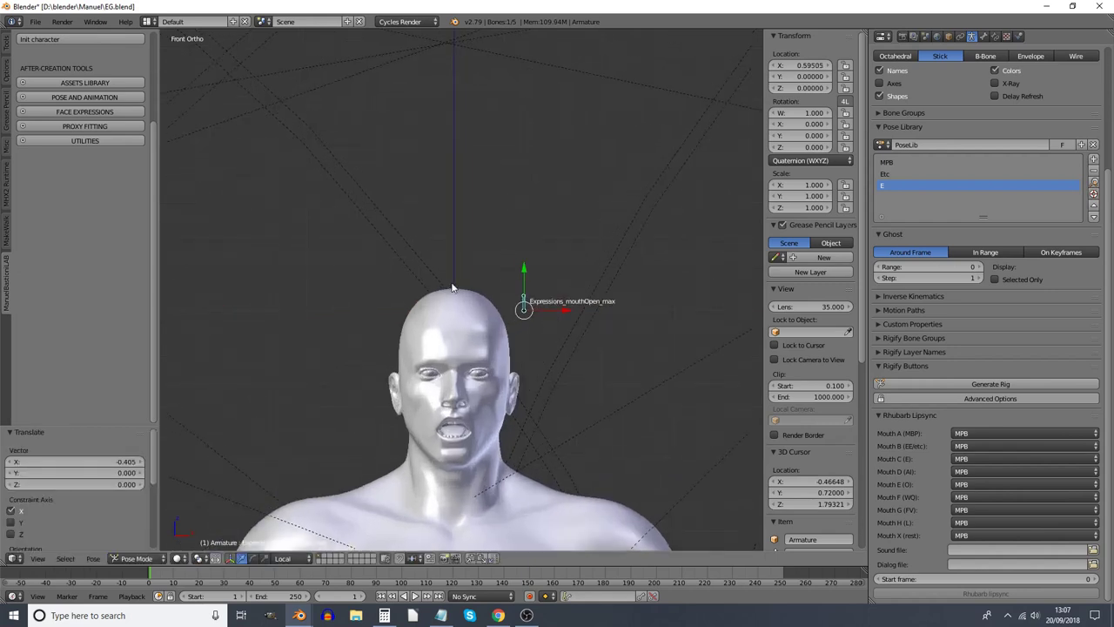
{"action": "middle_click_drag", "start_coordinate": [452, 287], "coordinate": [398, 279], "text": "shift"}
Select all mouth bones, add the pose as AI, and clear the bone location
{"action": "key", "text": "a"}
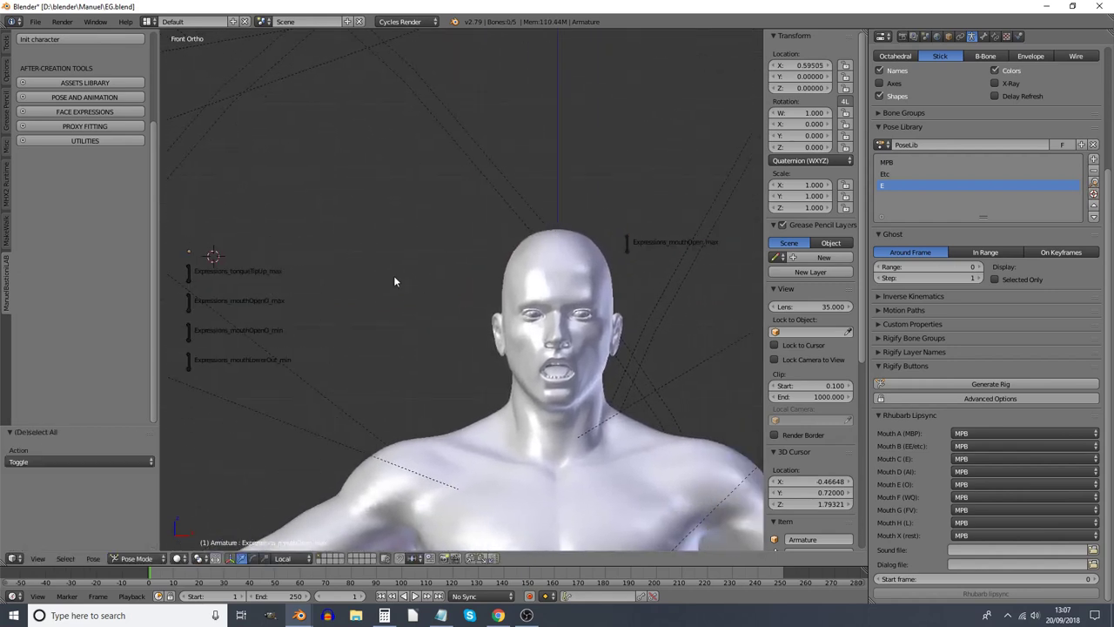
{"action": "key", "text": "a"}
{"action": "left_click", "coordinate": [1081, 144]}
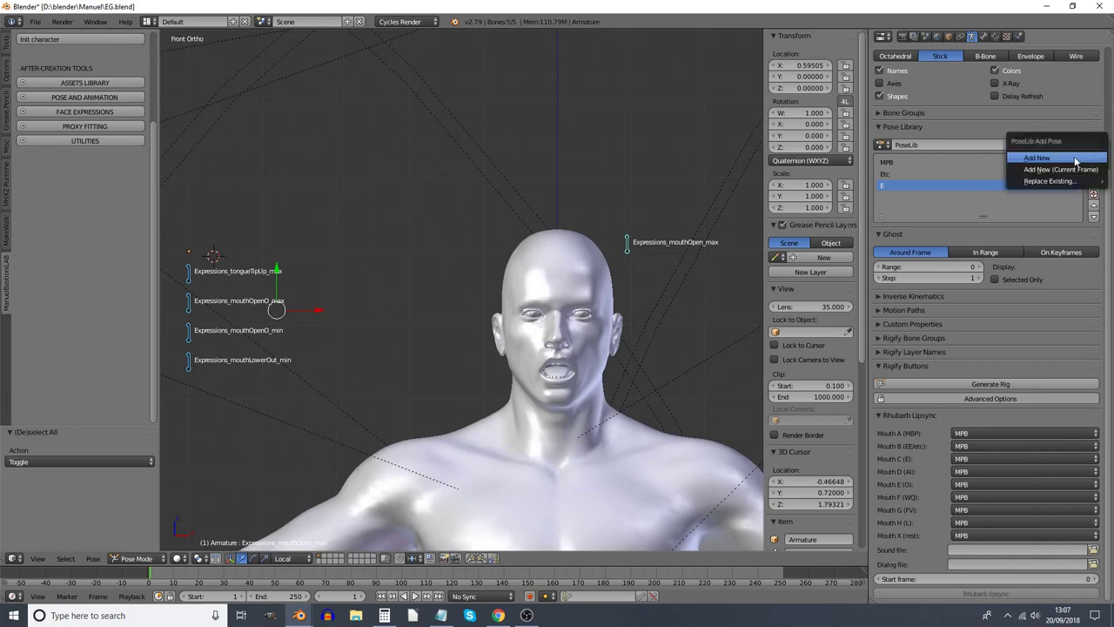
{"action": "left_click", "coordinate": [1076, 161]}
{"action": "double_click", "coordinate": [897, 196]}
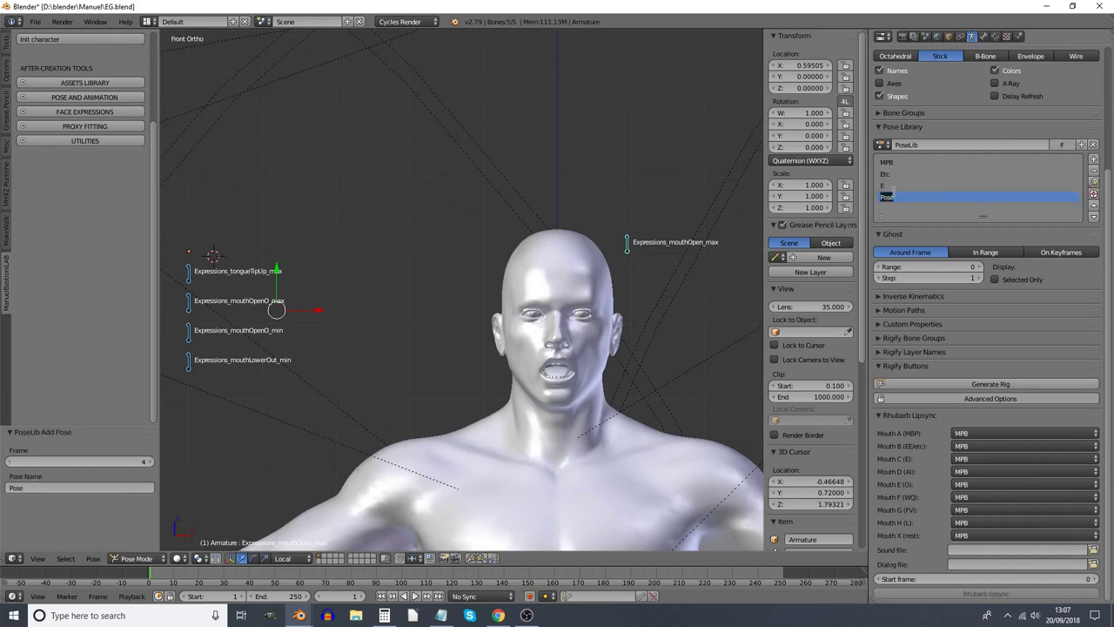
{"action": "type", "text": "Al"}
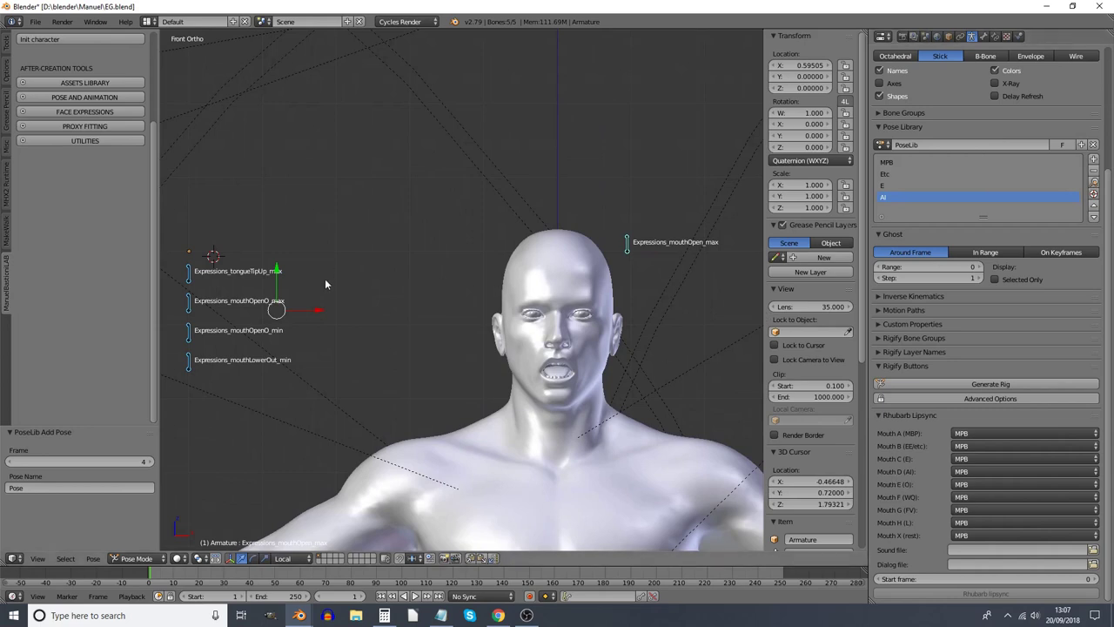
{"action": "key", "text": "alt+g"}
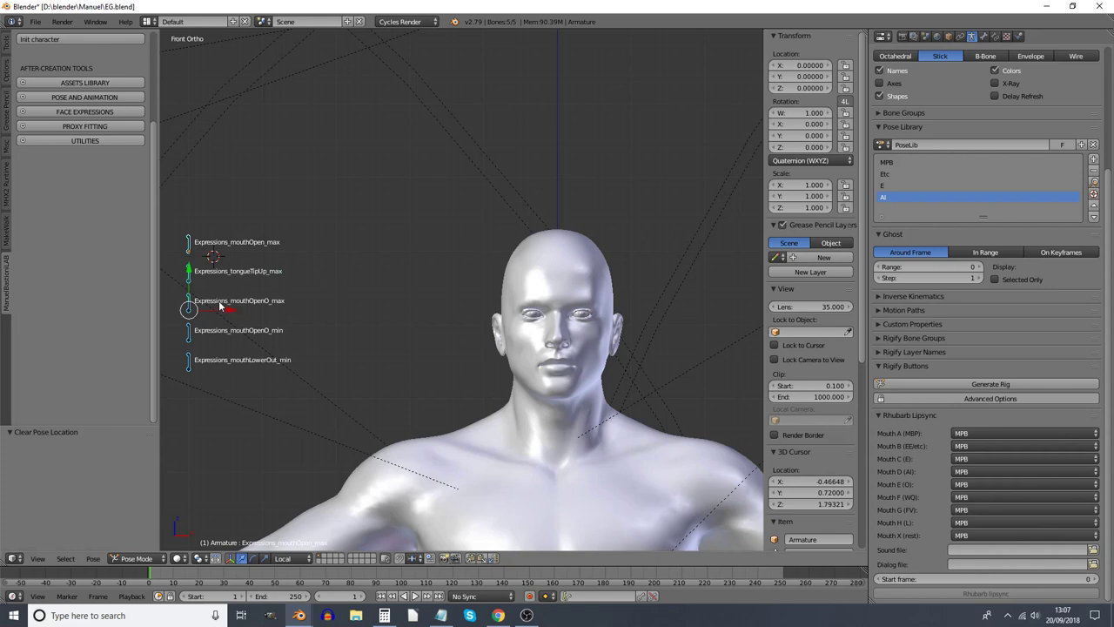
Move the mouthOpenO_max bone along X and set its X location to 1
{"action": "right_click", "coordinate": [193, 309]}
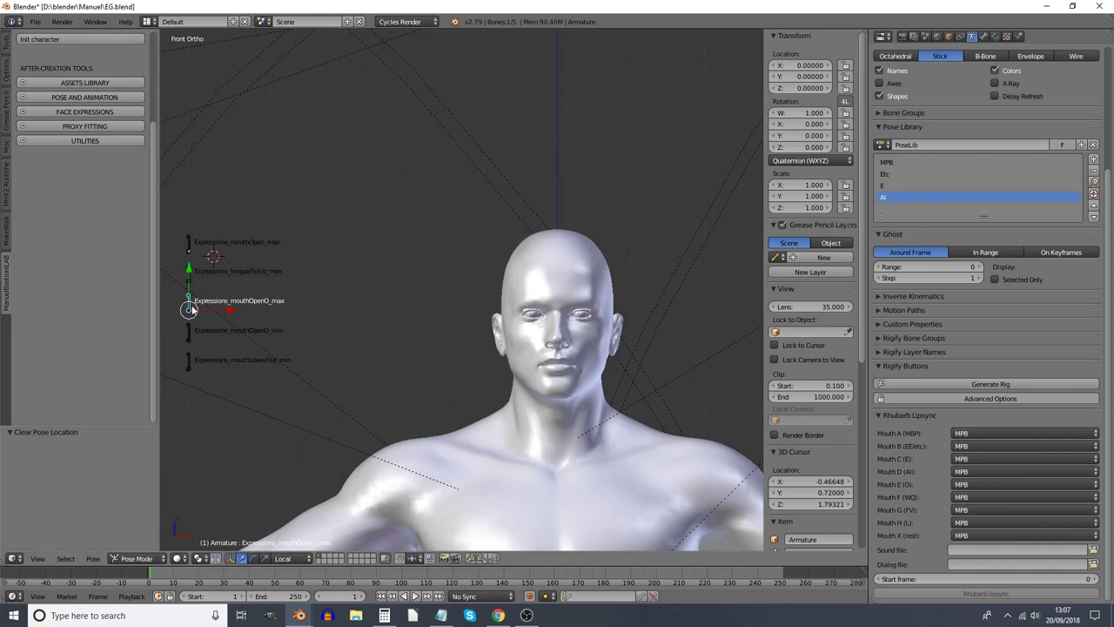
{"action": "key", "text": "g"}
{"action": "key", "text": "x"}
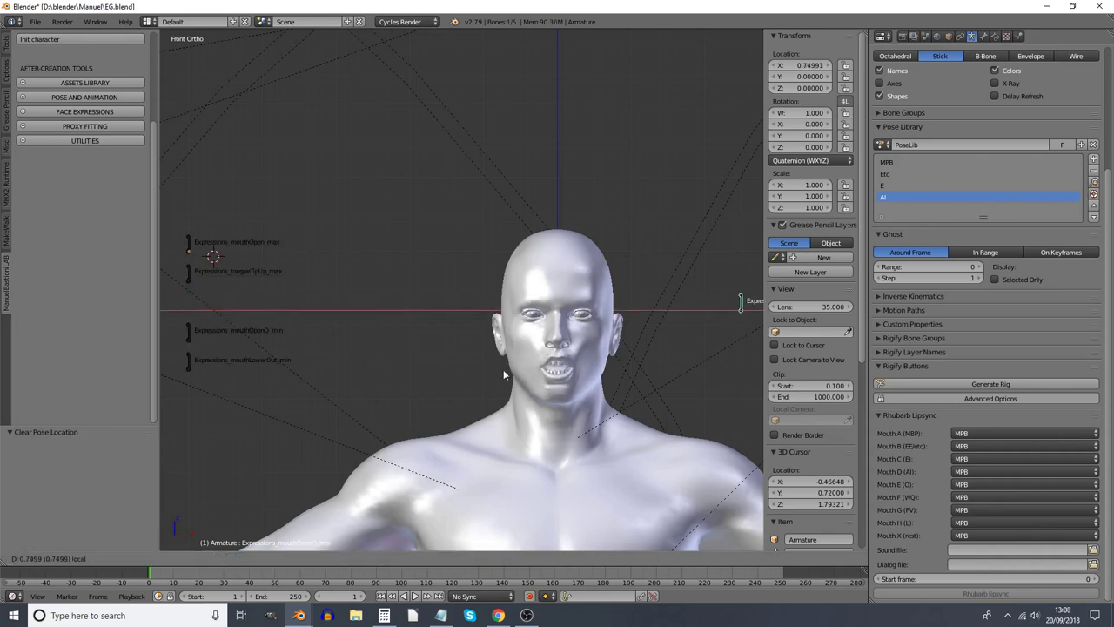
{"action": "left_click", "coordinate": [283, 358]}
{"action": "scroll", "coordinate": [285, 359], "scroll_direction": "down", "scroll_amount": 3}
{"action": "scroll", "coordinate": [285, 363], "scroll_direction": "down", "scroll_amount": 5}
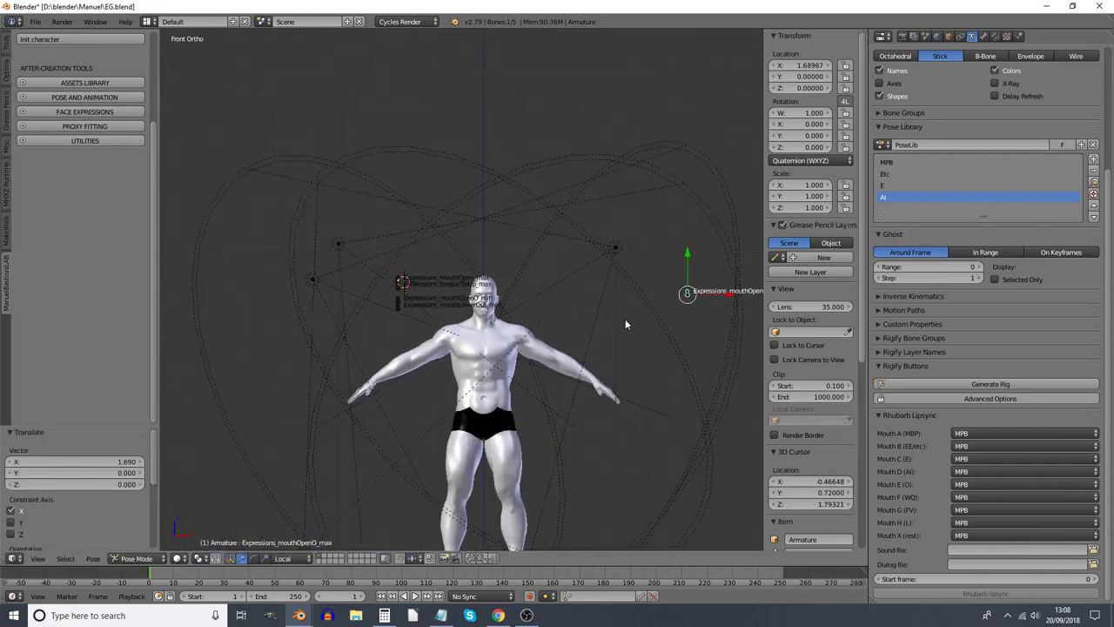
{"action": "double_click", "coordinate": [795, 66]}
{"action": "type", "text": "1"}
{"action": "key", "text": "Return"}
{"action": "scroll", "coordinate": [467, 322], "scroll_direction": "up", "scroll_amount": 2}
{"action": "scroll", "coordinate": [467, 322], "scroll_direction": "up", "scroll_amount": 4}
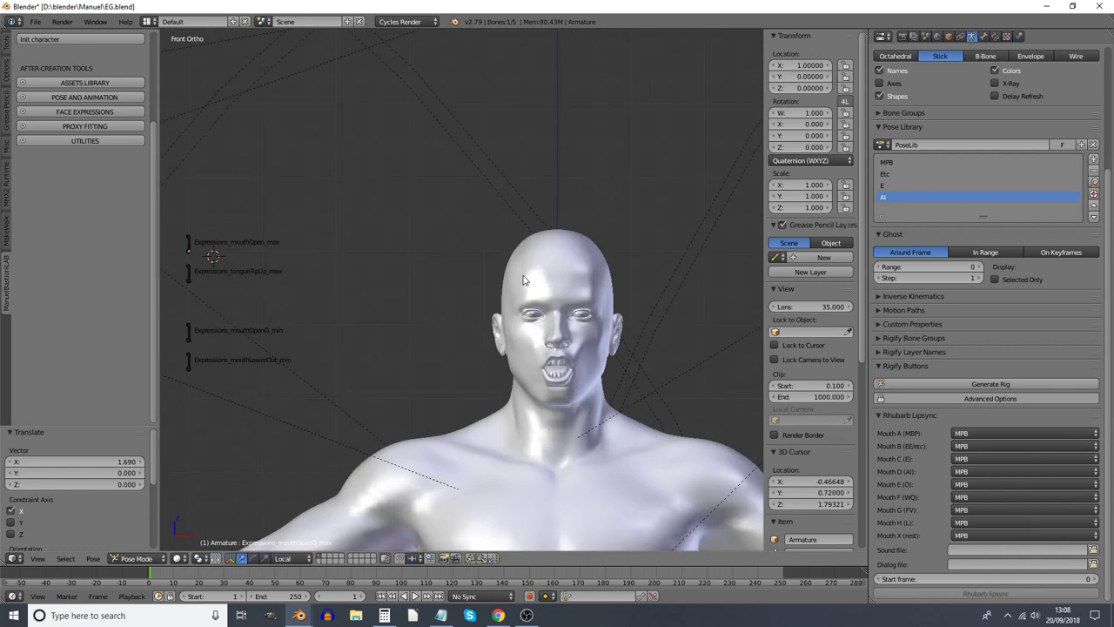
{"action": "scroll", "coordinate": [467, 322], "scroll_direction": "down", "scroll_amount": 1}
Save the pose as O, clear the bone location, and enlarge the pose list
{"action": "key", "text": "a"}
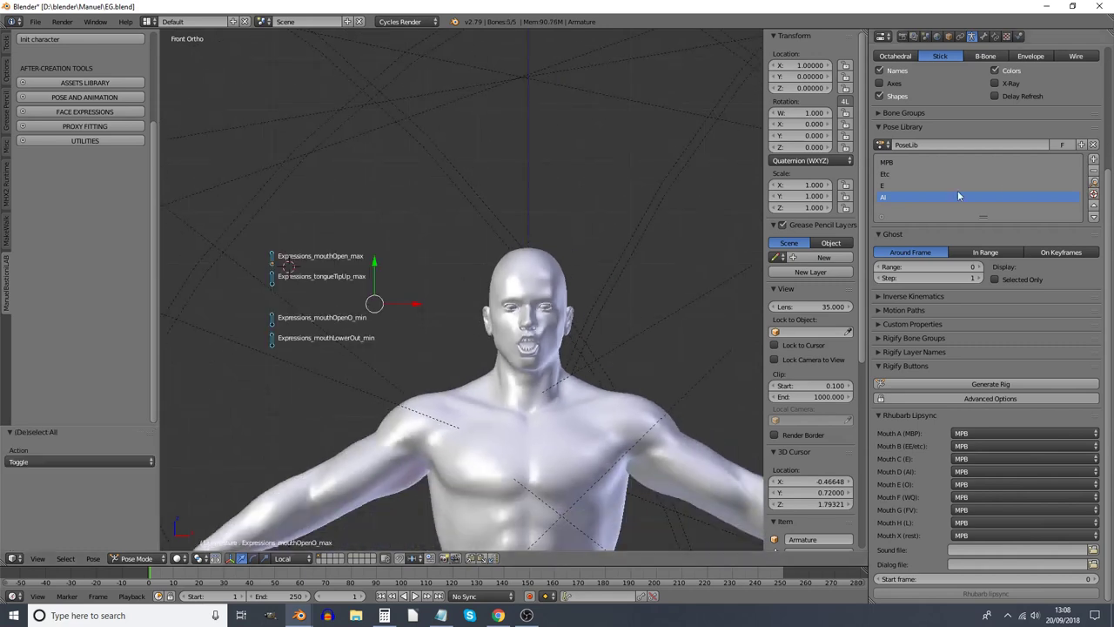
{"action": "left_click", "coordinate": [1094, 158]}
{"action": "left_click", "coordinate": [1038, 174]}
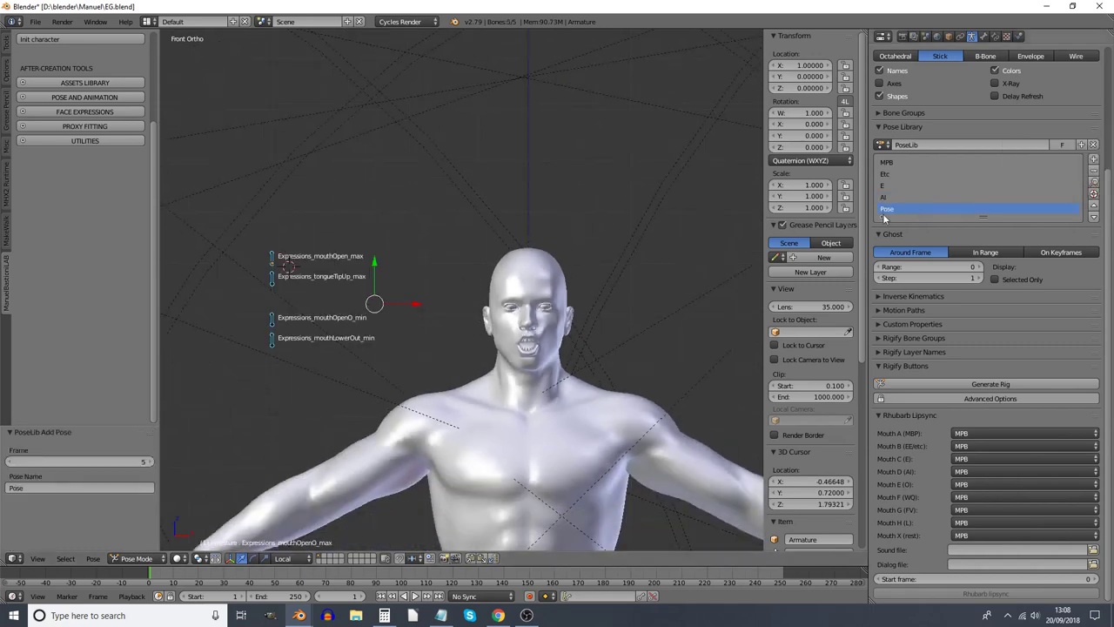
{"action": "type", "text": "O"}
{"action": "key", "text": "Return"}
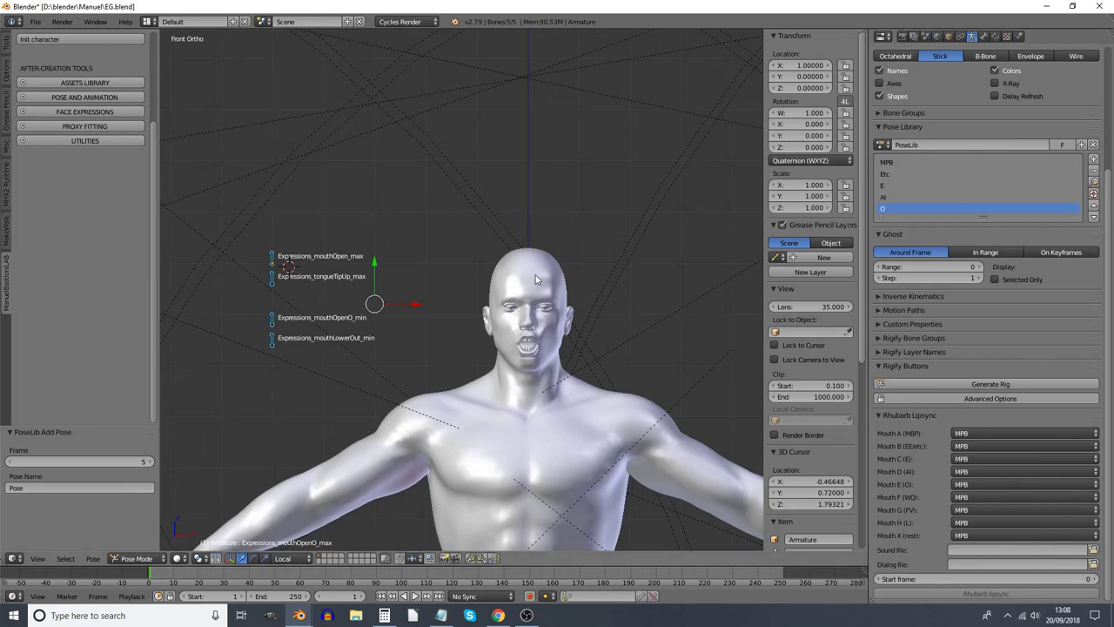
{"action": "key", "text": "alt+g"}
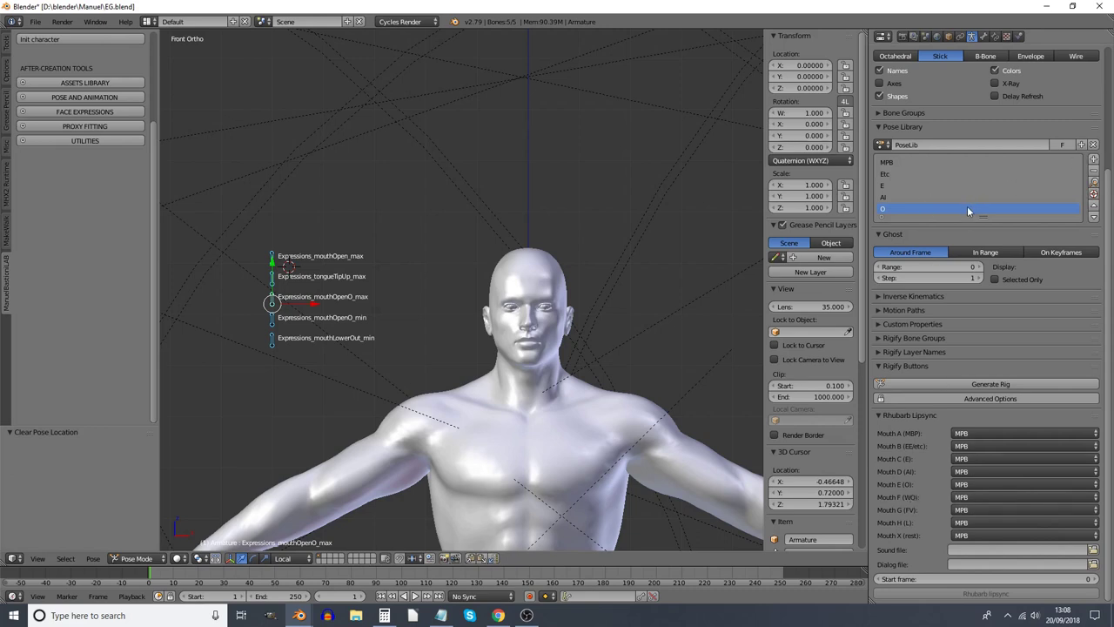
{"action": "left_click_drag", "start_coordinate": [979, 216], "coordinate": [980, 274]}
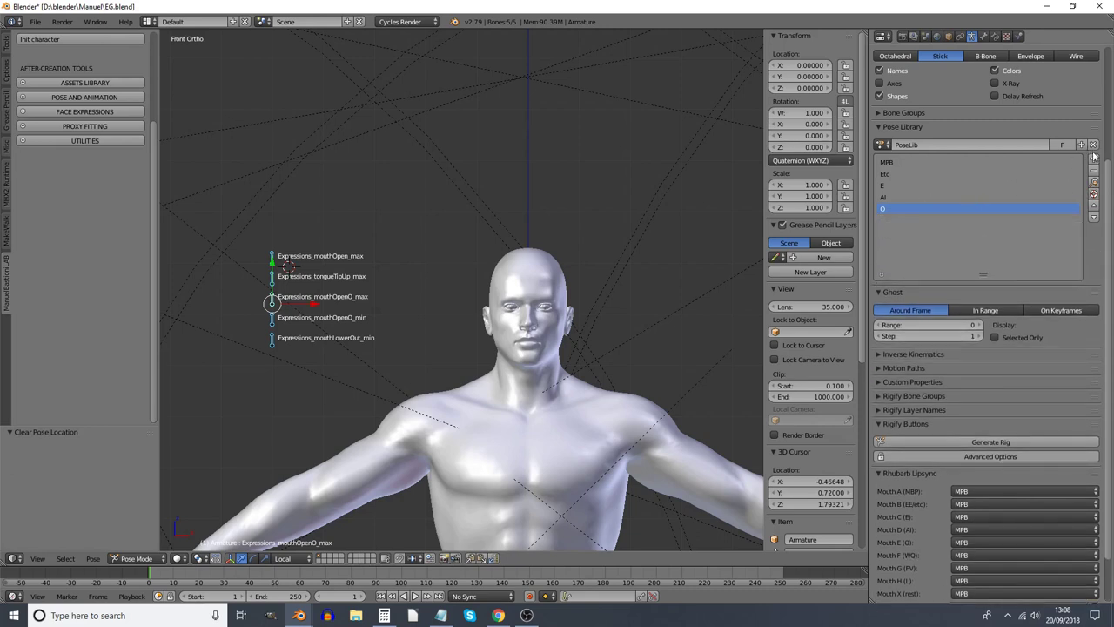
Move the mouthOpenO_min bone along X and set its X location to 1
{"action": "right_click", "coordinate": [273, 320]}
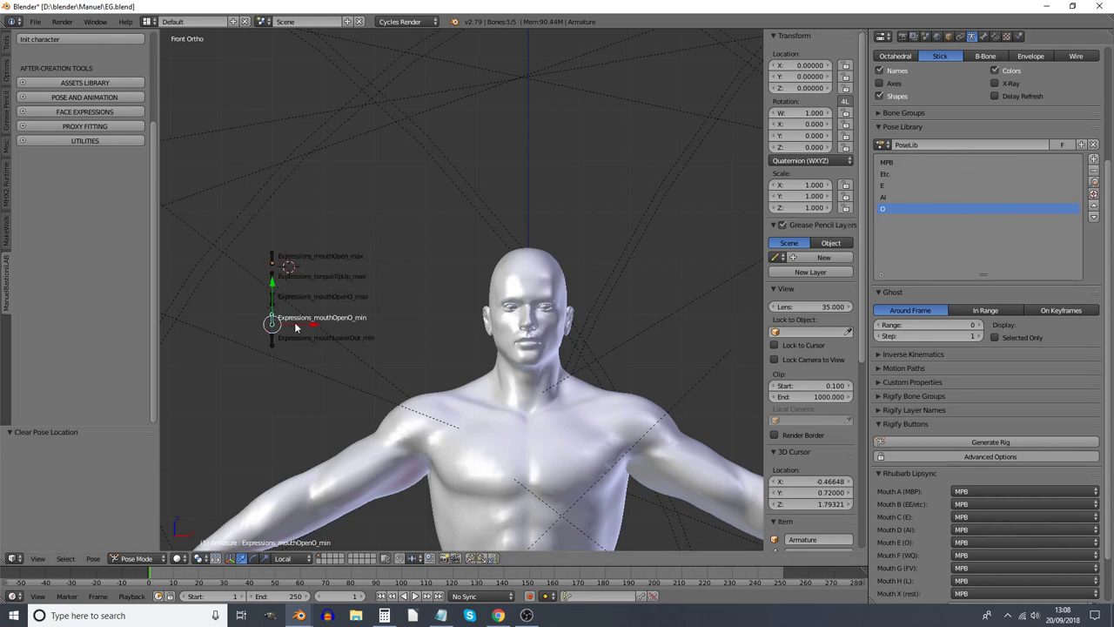
{"action": "key", "text": "g"}
{"action": "key", "text": "x"}
{"action": "left_click", "coordinate": [736, 348]}
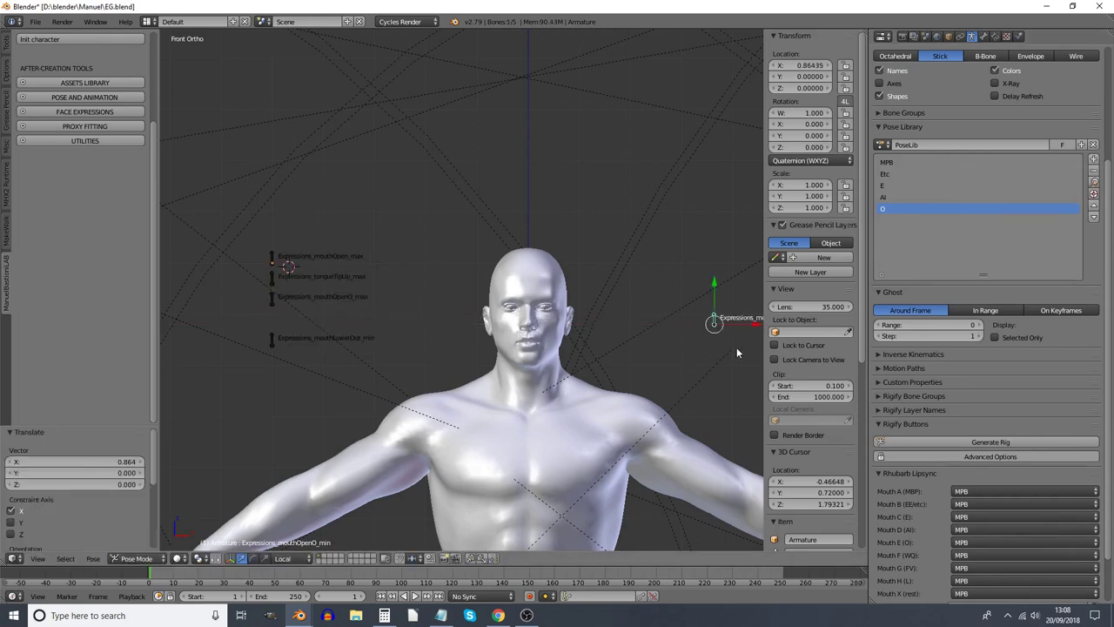
{"action": "left_click", "coordinate": [799, 65]}
{"action": "type", "text": "1"}
{"action": "key", "text": "Return"}
Select all mouth bones, add the pose as W, and clear the bone location
{"action": "key", "text": "a"}
{"action": "key", "text": "a"}
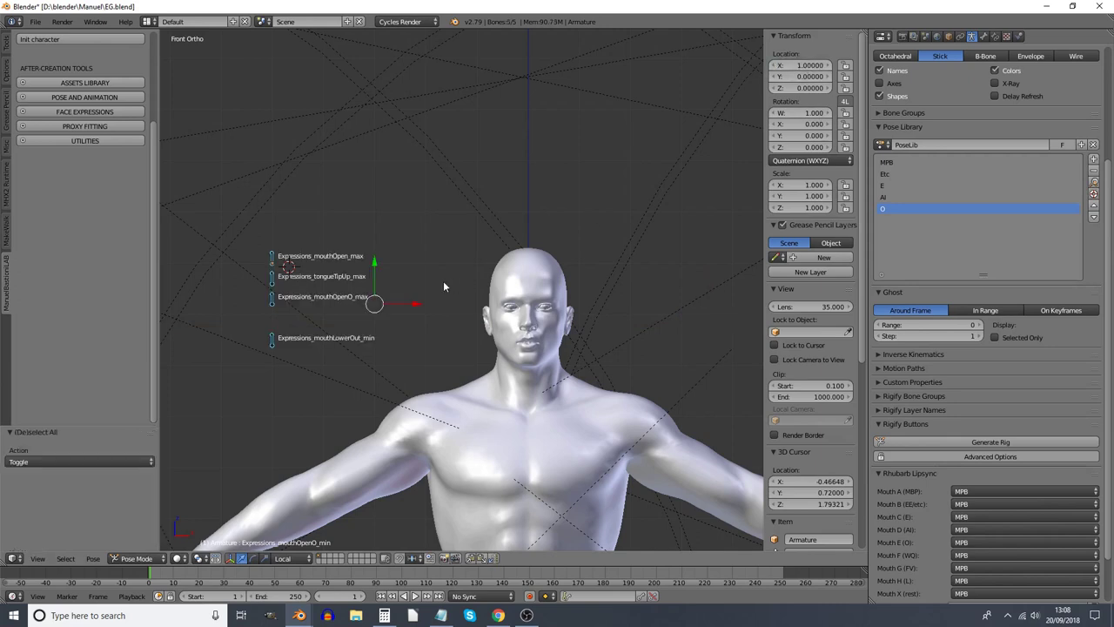
{"action": "left_click", "coordinate": [1094, 158]}
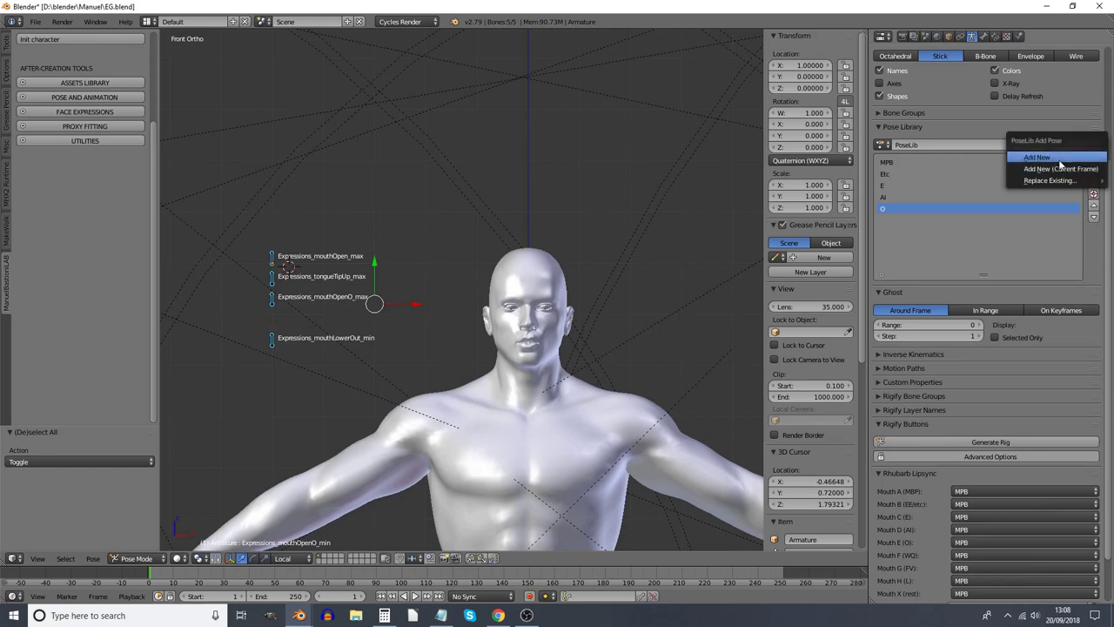
{"action": "left_click", "coordinate": [1053, 159]}
{"action": "type", "text": "W"}
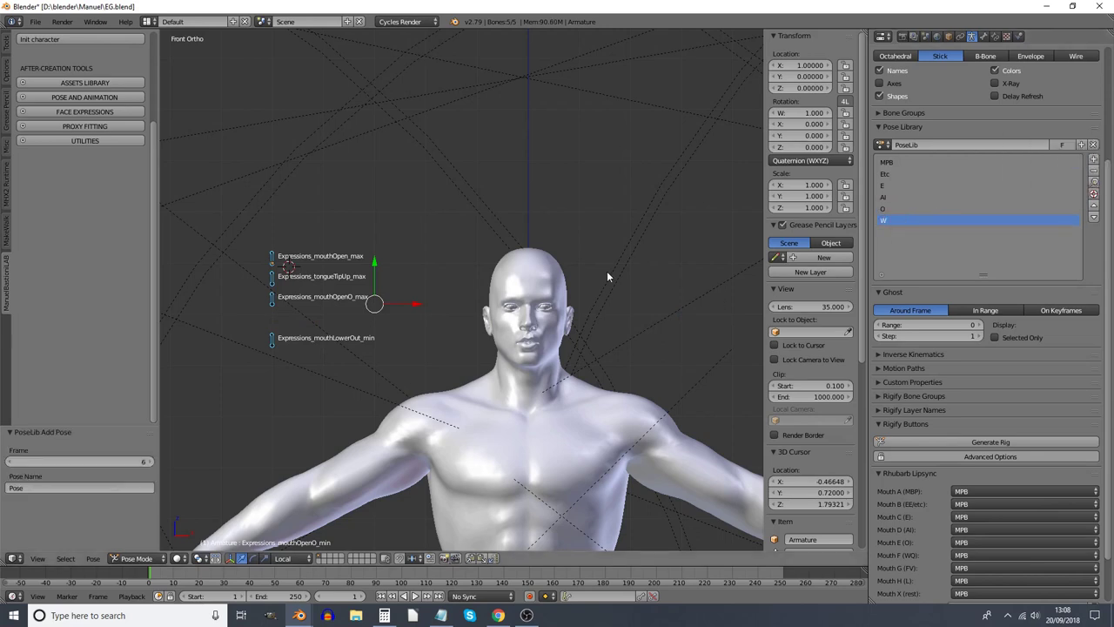
{"action": "key", "text": "alt+g"}
Slide the mouthLowerOut_min bone right and set its X location to 1
{"action": "scroll", "coordinate": [1005, 428], "scroll_direction": "down", "scroll_amount": 2}
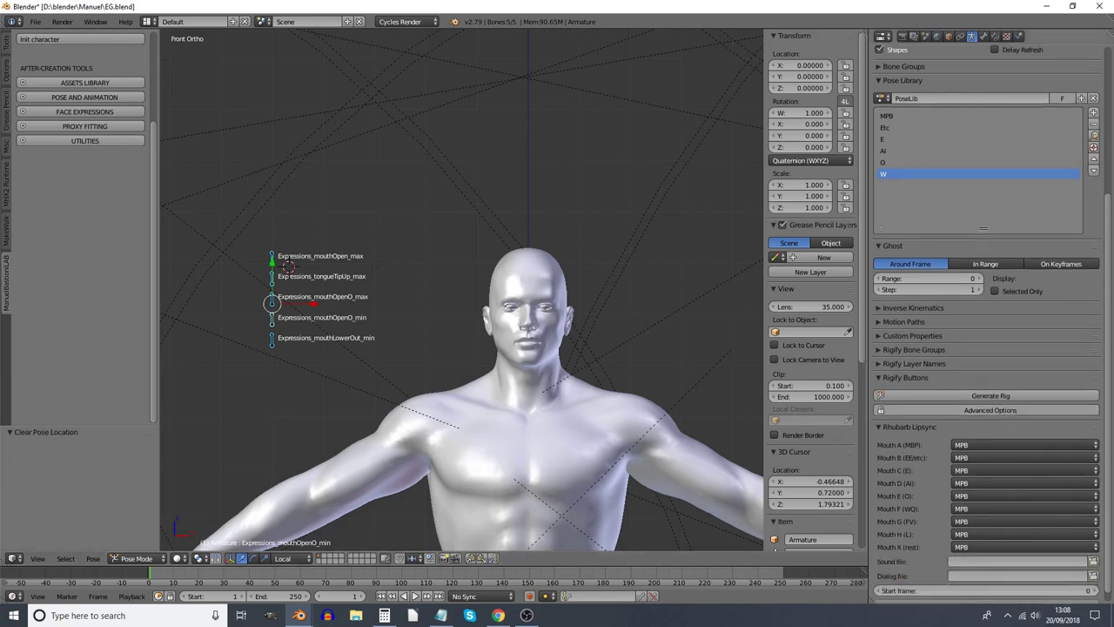
{"action": "right_click", "coordinate": [274, 344]}
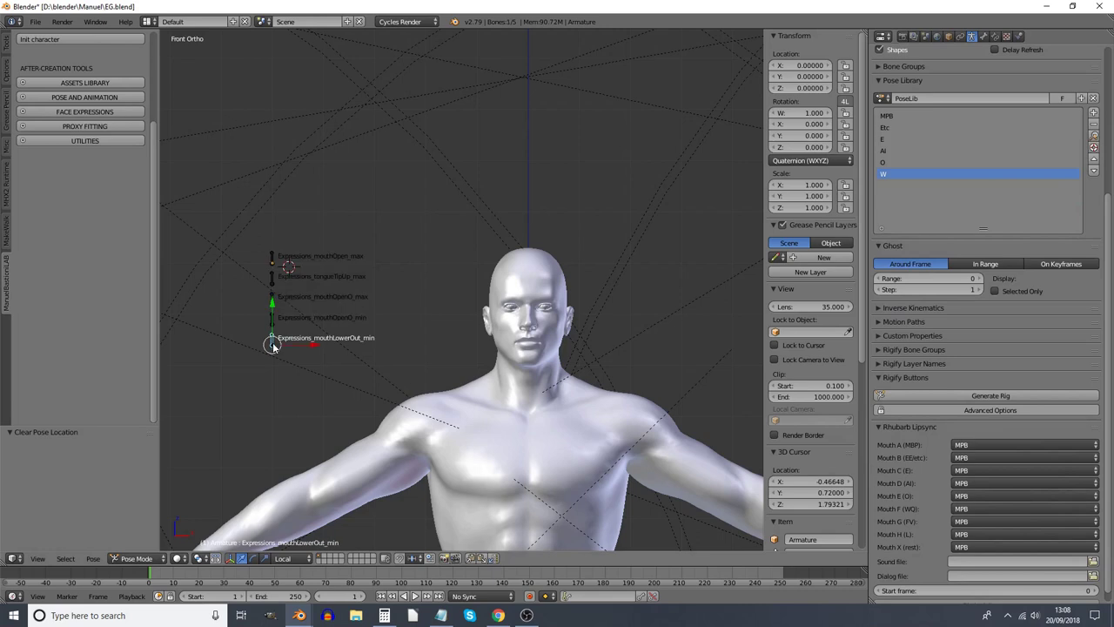
{"action": "left_click_drag", "start_coordinate": [299, 347], "coordinate": [654, 348]}
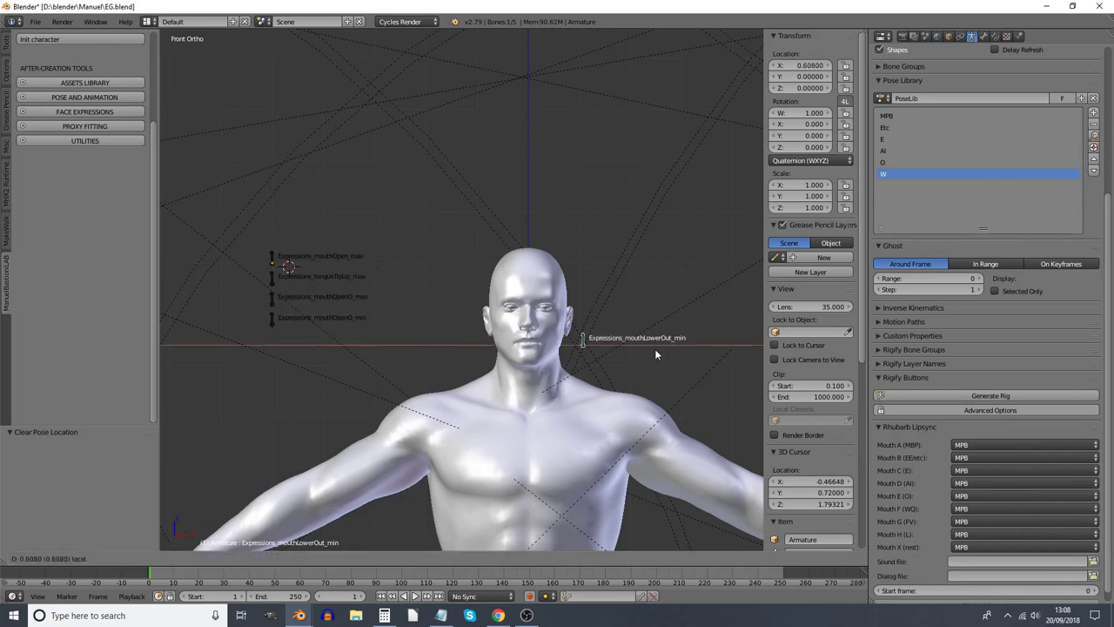
{"action": "left_click", "coordinate": [809, 61]}
{"action": "type", "text": "1"}
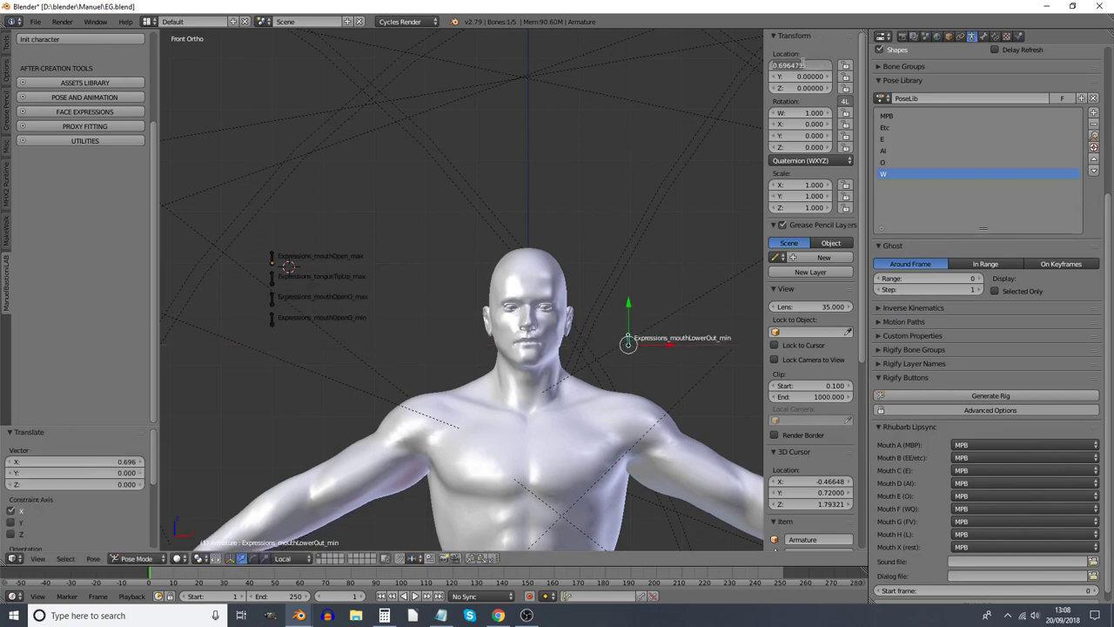
{"action": "key", "text": "Return"}
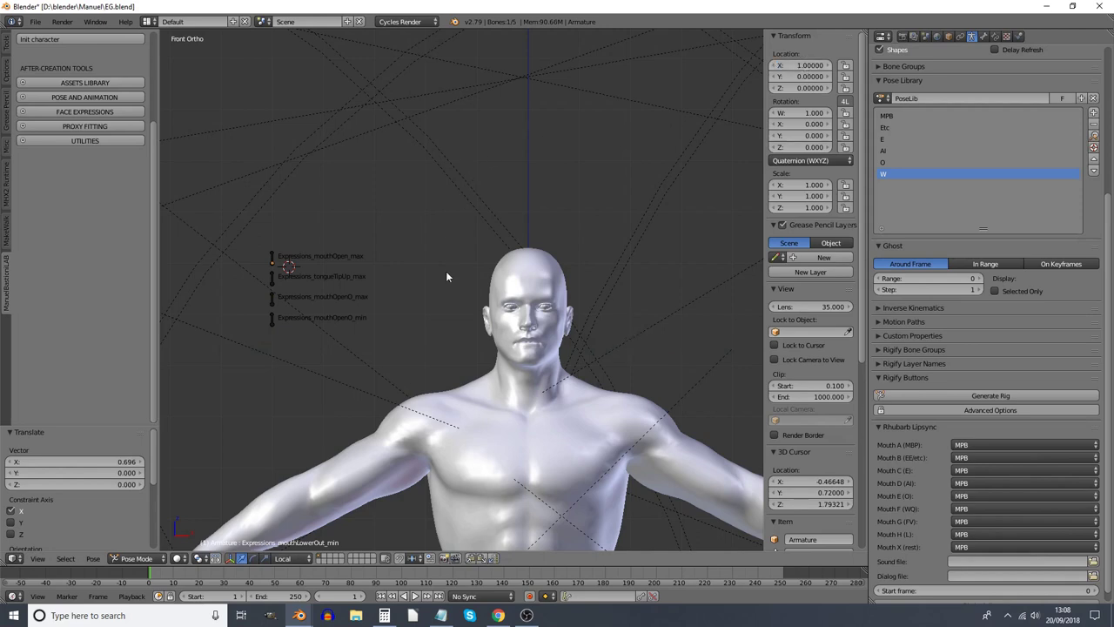
Select all mouth bones, add the pose as FV, and clear the bone location
{"action": "key", "text": "a"}
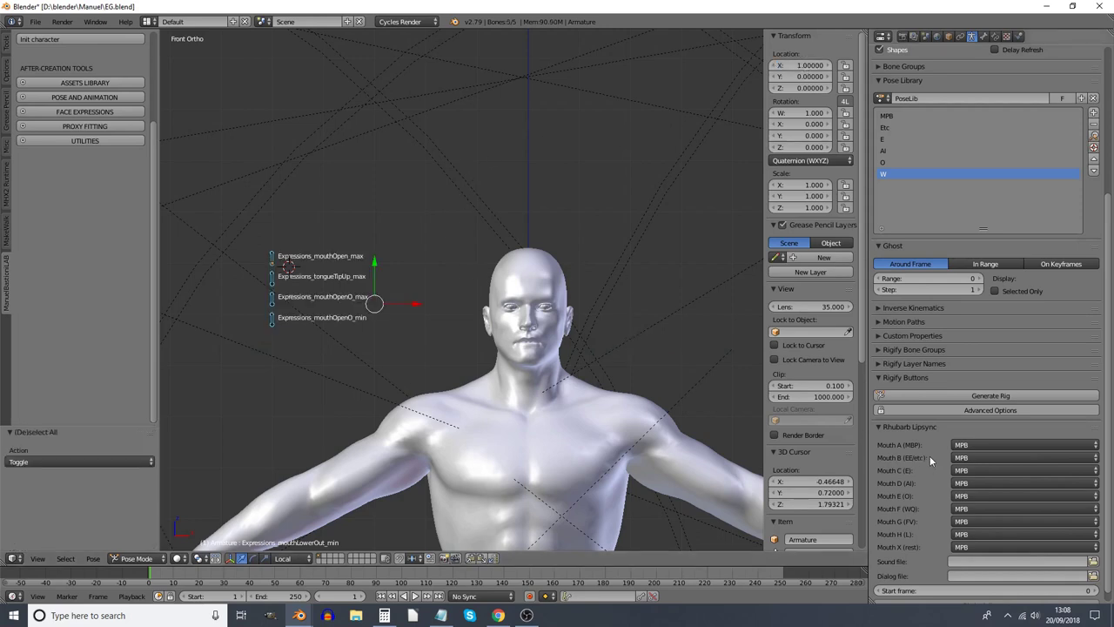
{"action": "left_click", "coordinate": [1094, 112]}
{"action": "left_click", "coordinate": [1070, 108]}
{"action": "double_click", "coordinate": [887, 186]}
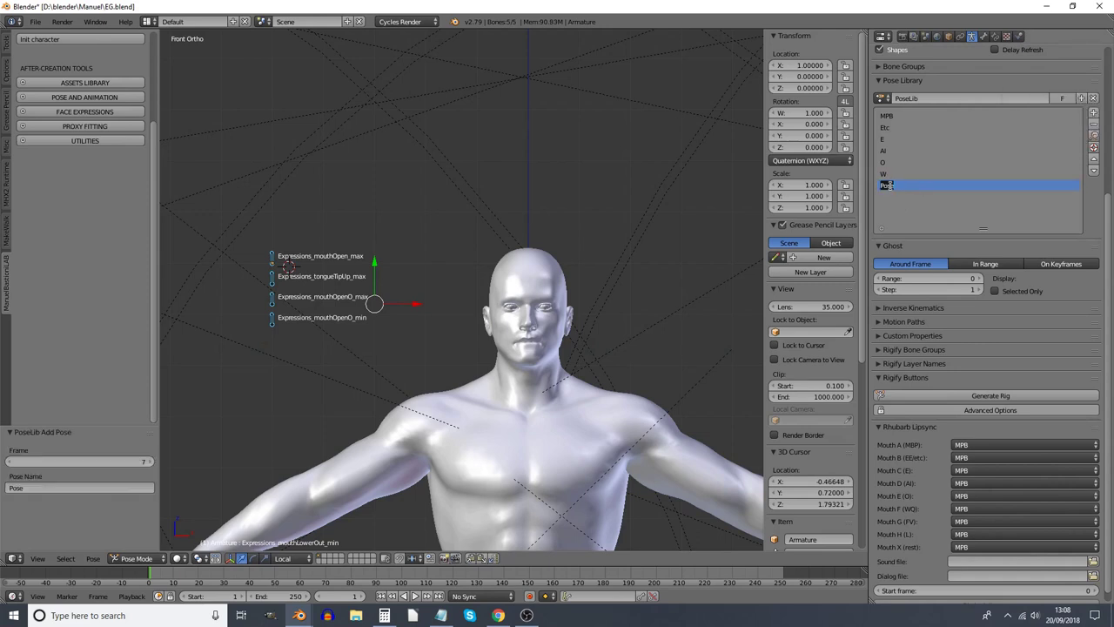
{"action": "type", "text": "FV"}
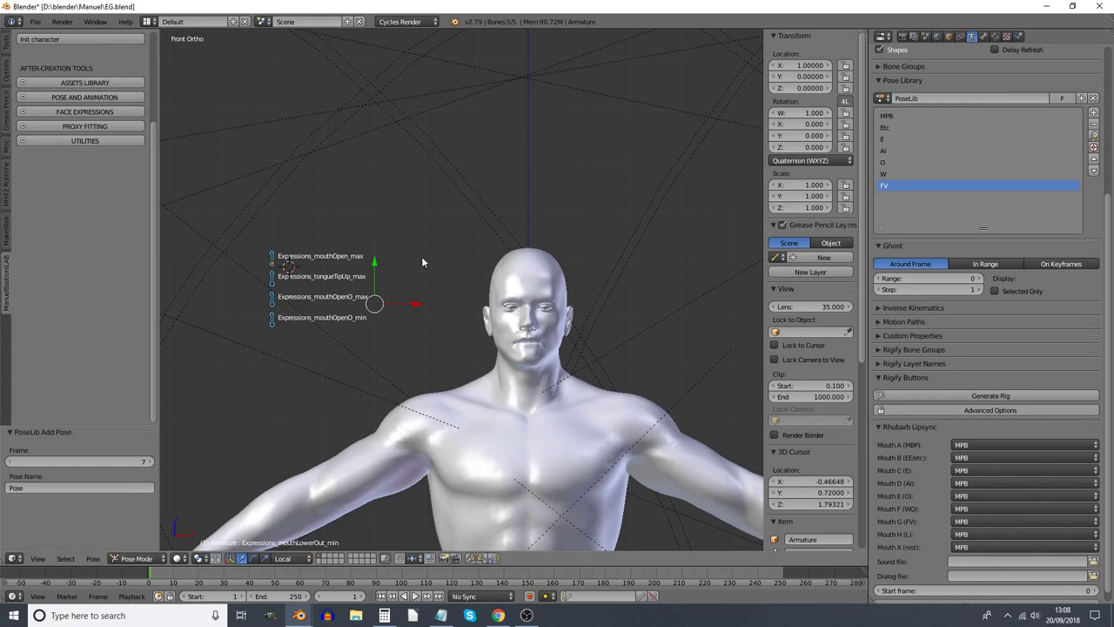
{"action": "key", "text": "alt+g"}
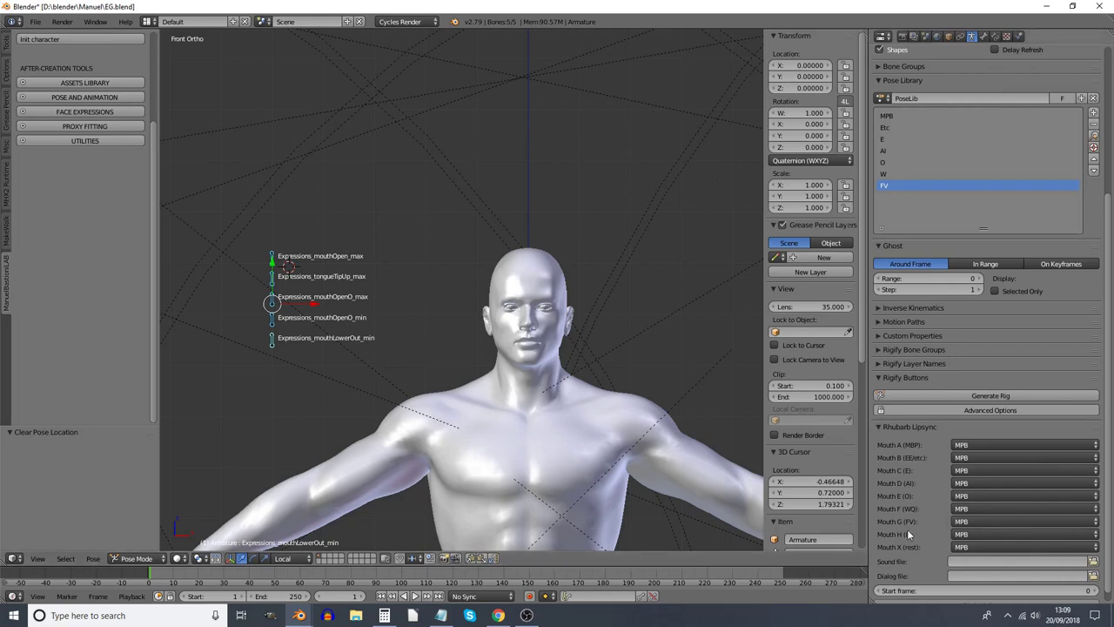
Move the mouthOpen_max and tongueTipUp_max bones along their X axes
{"action": "right_click", "coordinate": [272, 261]}
{"action": "key", "text": "g"}
{"action": "key", "text": "x"}
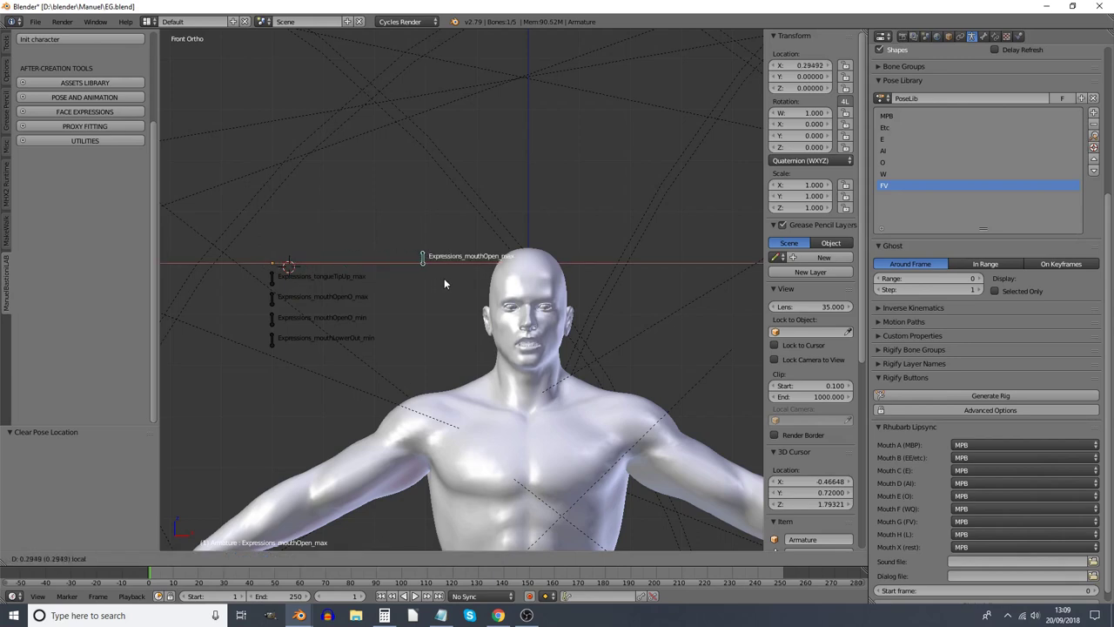
{"action": "left_click", "coordinate": [444, 278]}
{"action": "right_click", "coordinate": [273, 278]}
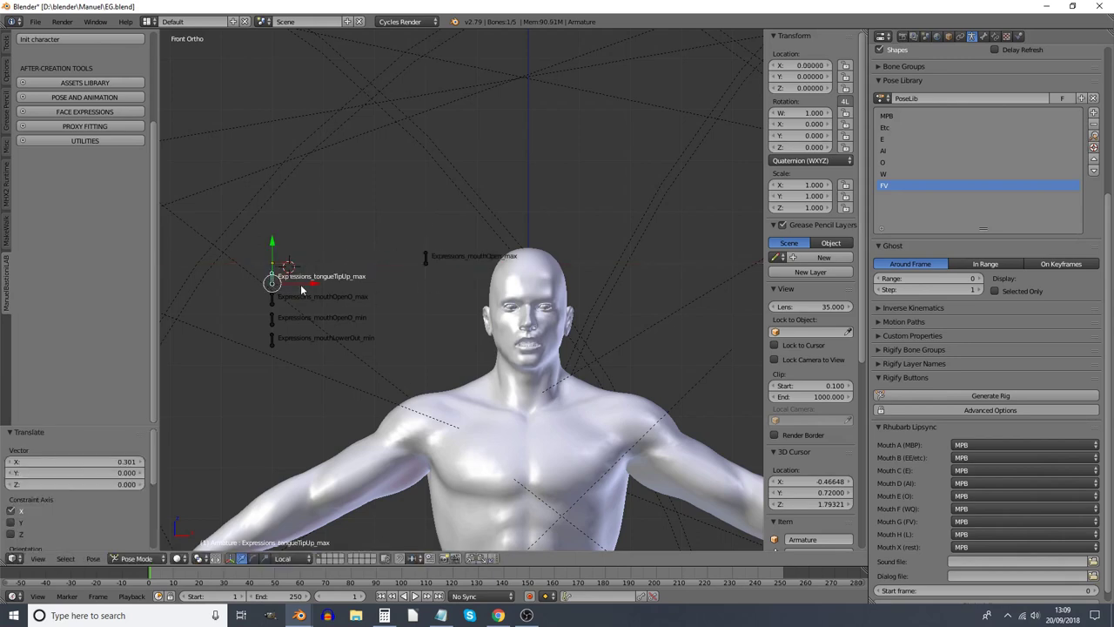
{"action": "key", "text": "g"}
{"action": "key", "text": "x"}
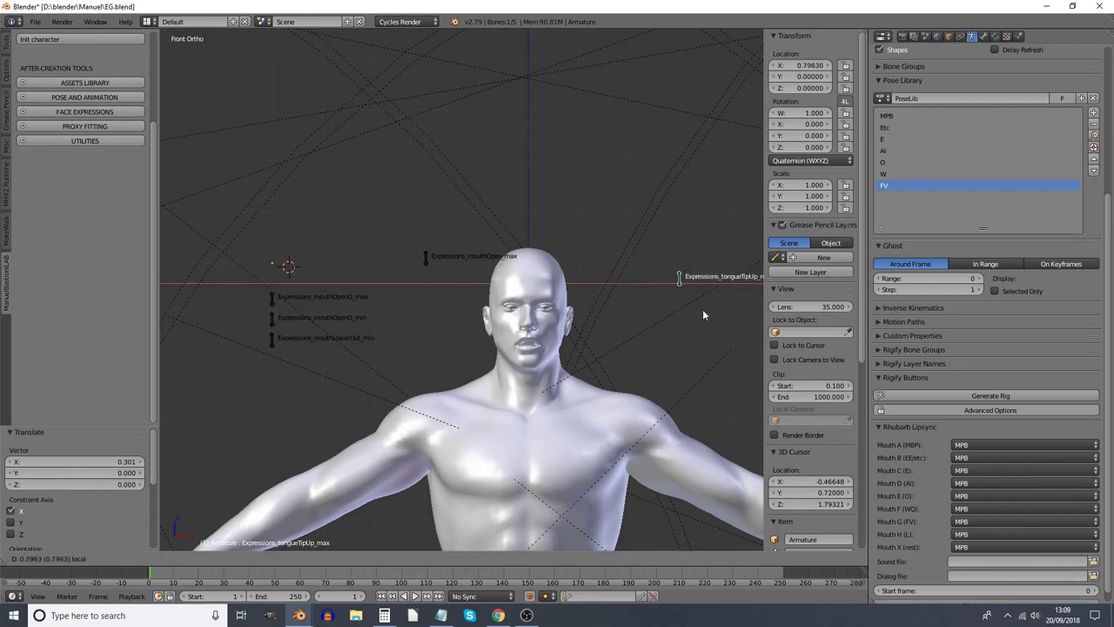
{"action": "left_click", "coordinate": [191, 343]}
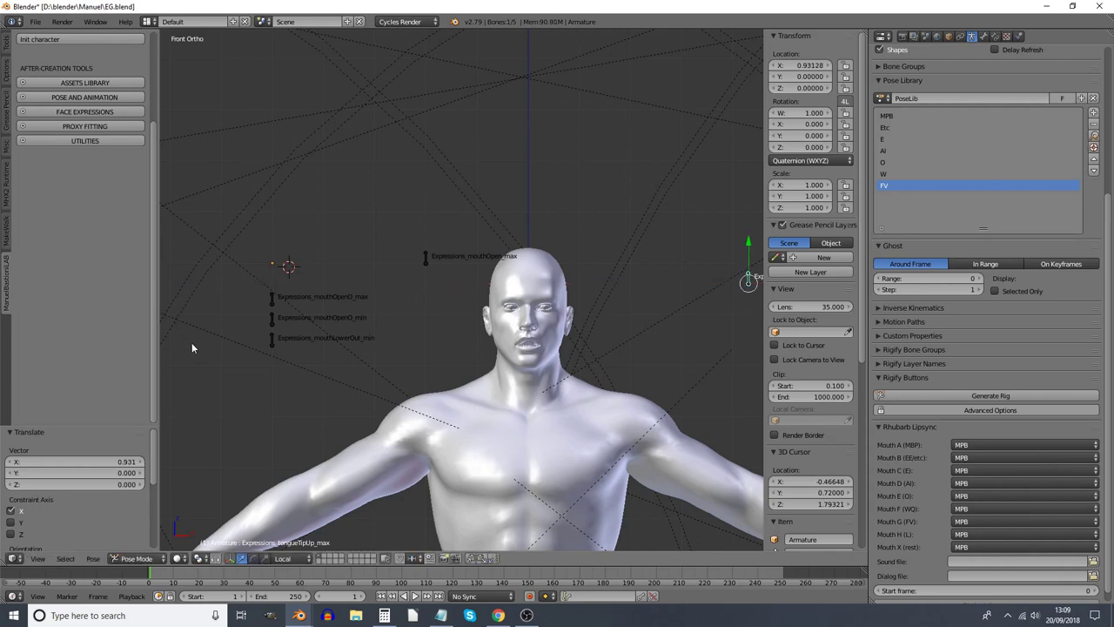
Select all mouth bones and add the pose to the library as L
{"action": "key", "text": "a"}
{"action": "key", "text": "a"}
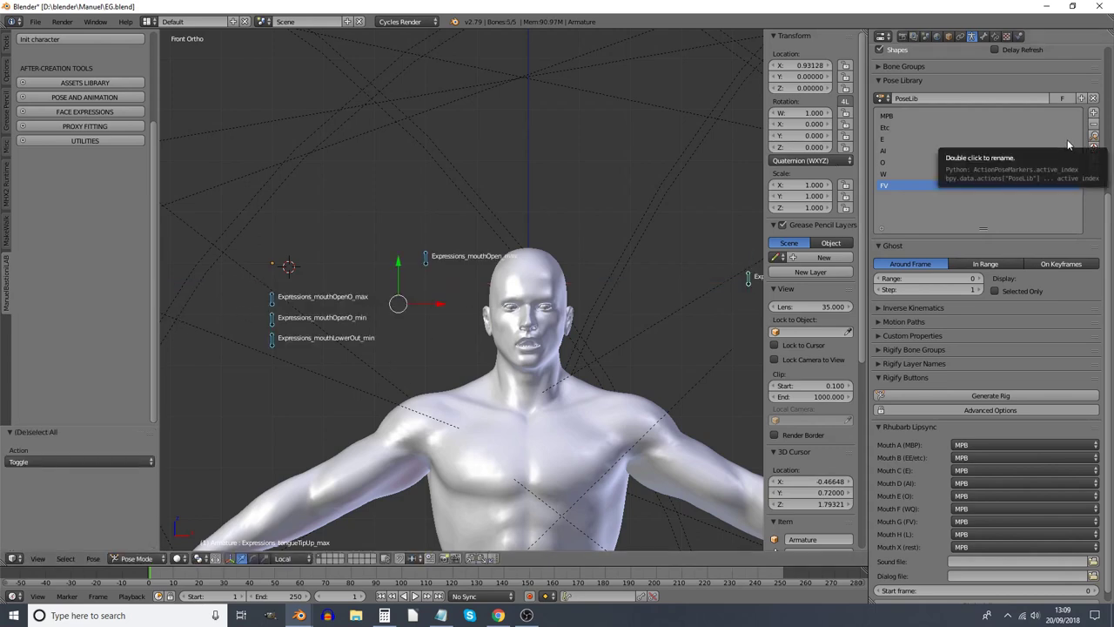
{"action": "left_click", "coordinate": [1093, 114]}
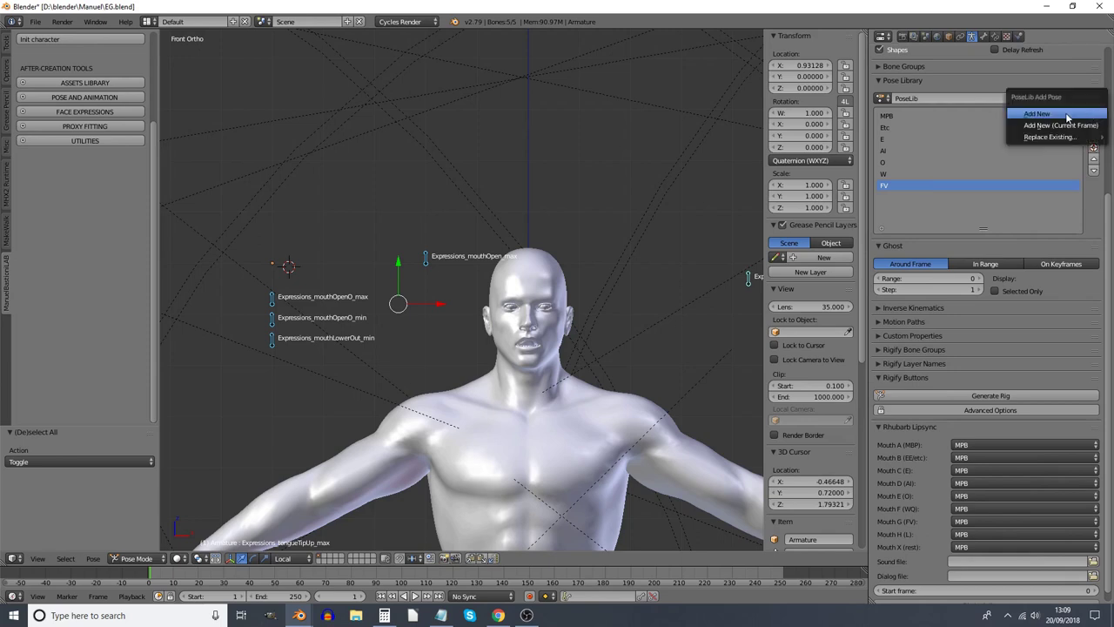
{"action": "left_click", "coordinate": [1067, 115]}
{"action": "double_click", "coordinate": [885, 197]}
{"action": "type", "text": "L"}
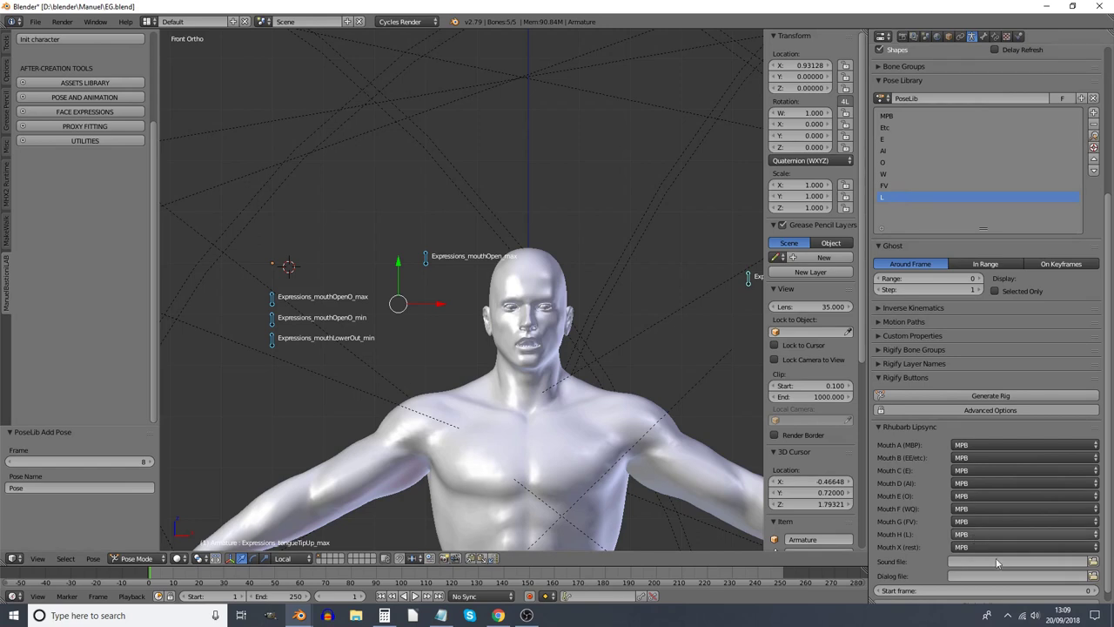
Pick Etc, E, AI, O, W, FV and L from the Mouth B through H dropdowns
{"action": "left_click", "coordinate": [974, 454]}
{"action": "left_click", "coordinate": [981, 431]}
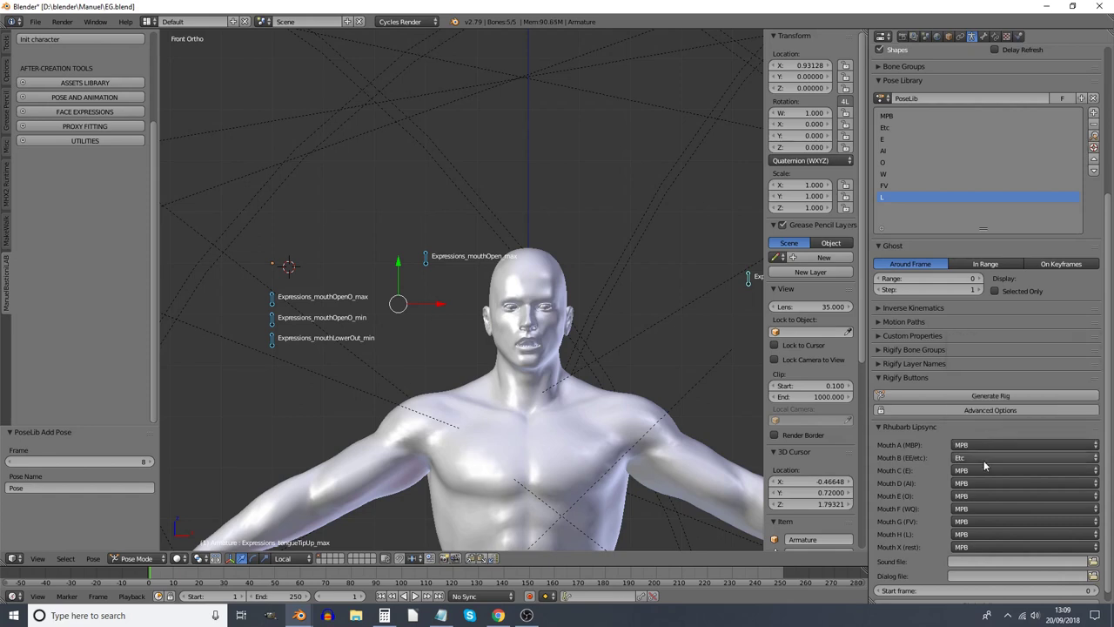
{"action": "left_click", "coordinate": [984, 469]}
{"action": "left_click", "coordinate": [974, 427]}
{"action": "left_click", "coordinate": [976, 484]}
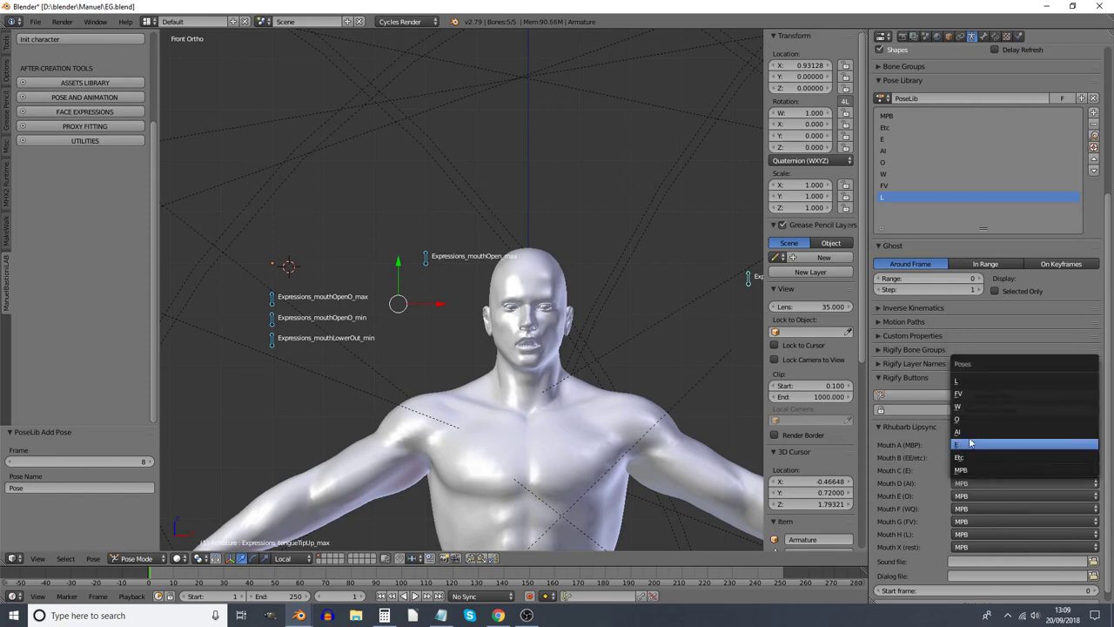
{"action": "left_click", "coordinate": [980, 433]}
{"action": "left_click", "coordinate": [983, 496]}
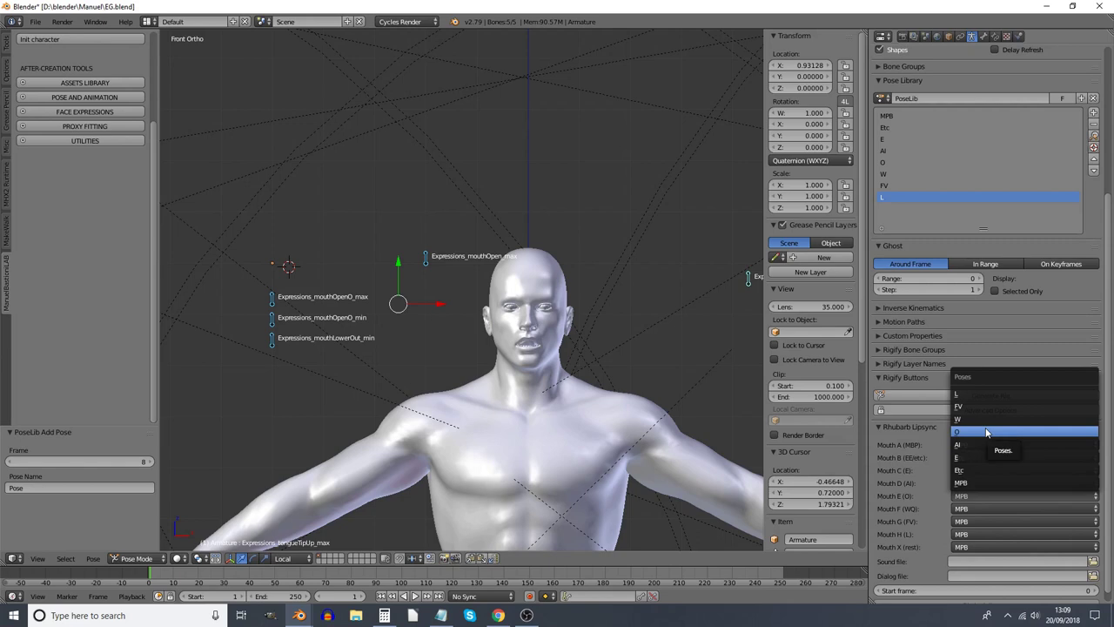
{"action": "left_click", "coordinate": [986, 432]}
{"action": "left_click", "coordinate": [989, 505]}
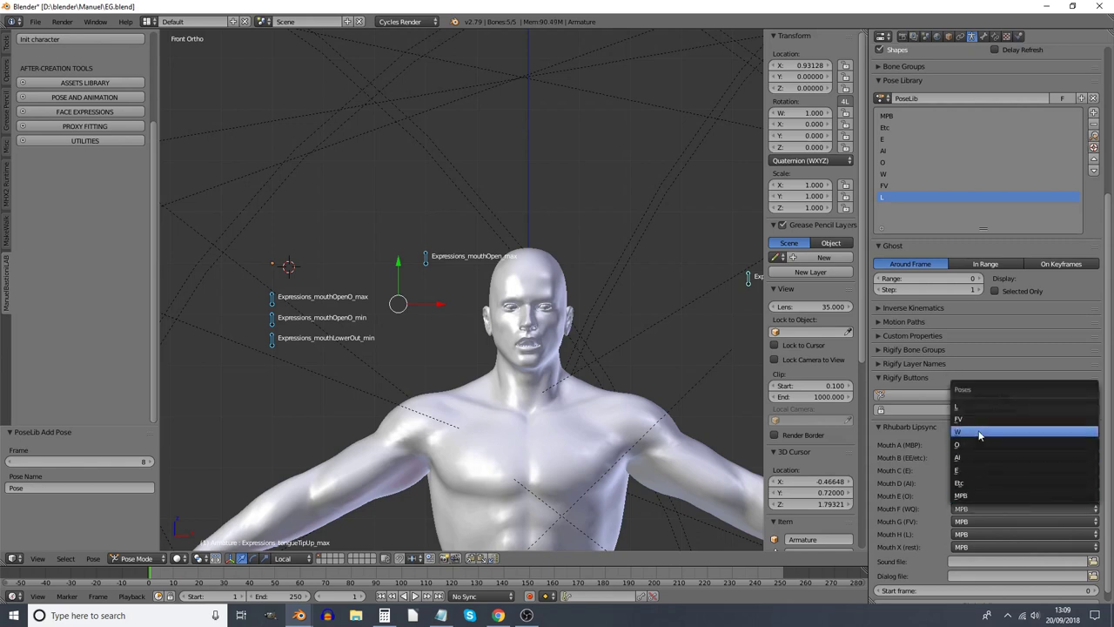
{"action": "left_click", "coordinate": [980, 433]}
{"action": "left_click", "coordinate": [976, 521]}
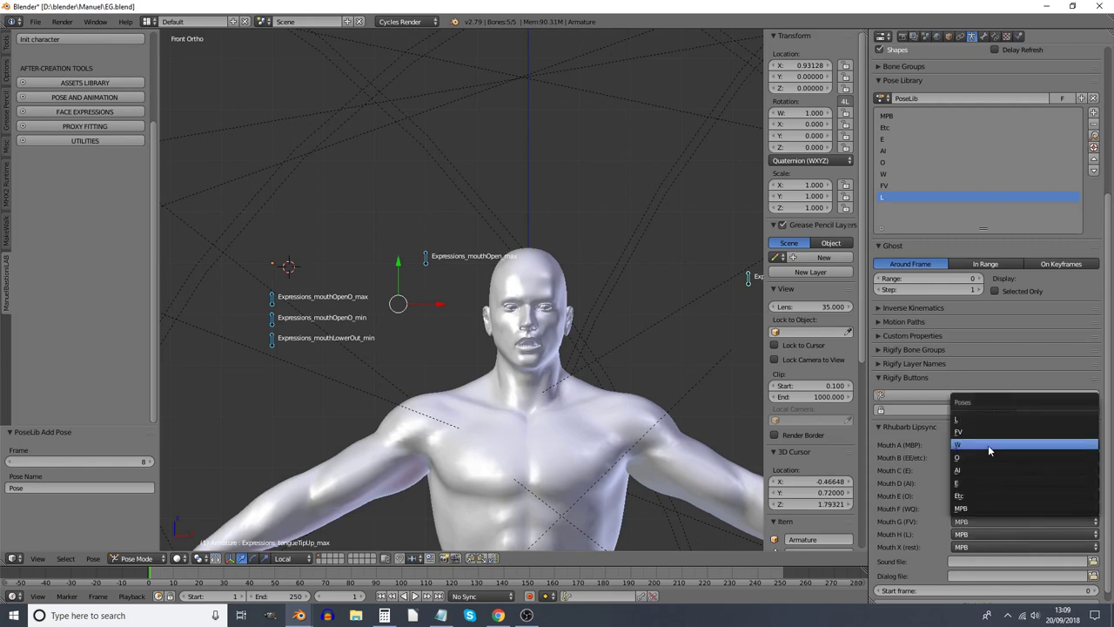
{"action": "left_click", "coordinate": [982, 434]}
{"action": "left_click", "coordinate": [979, 534]}
{"action": "left_click", "coordinate": [992, 435]}
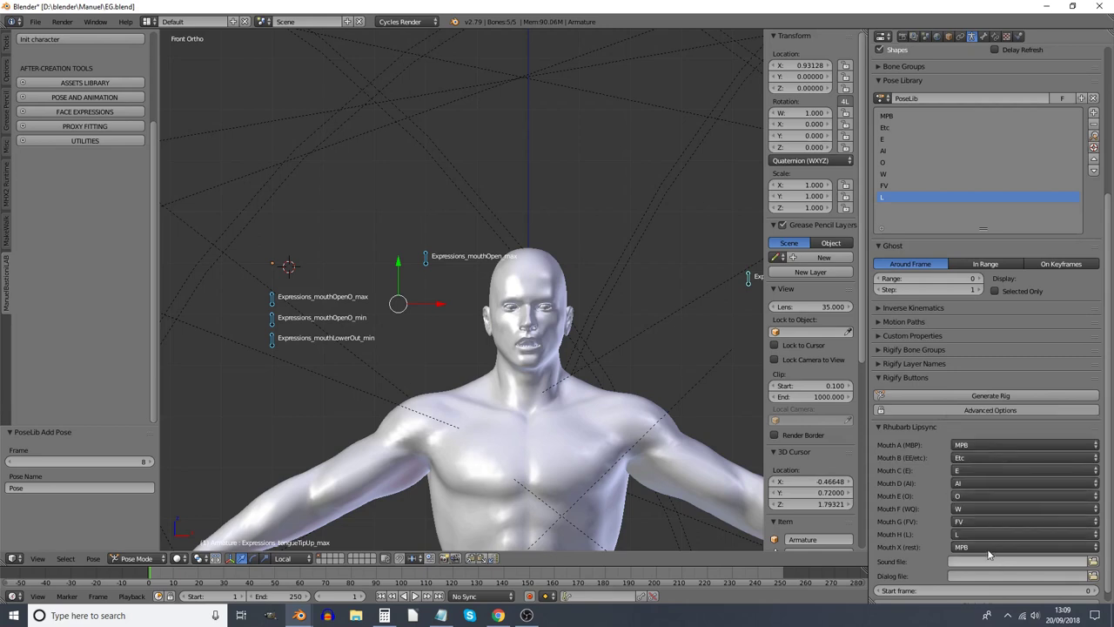
Scroll down the properties panel to review the Rhubarb Lipsync slot assignments
{"action": "scroll", "coordinate": [1010, 561], "scroll_direction": "down", "scroll_amount": 1}
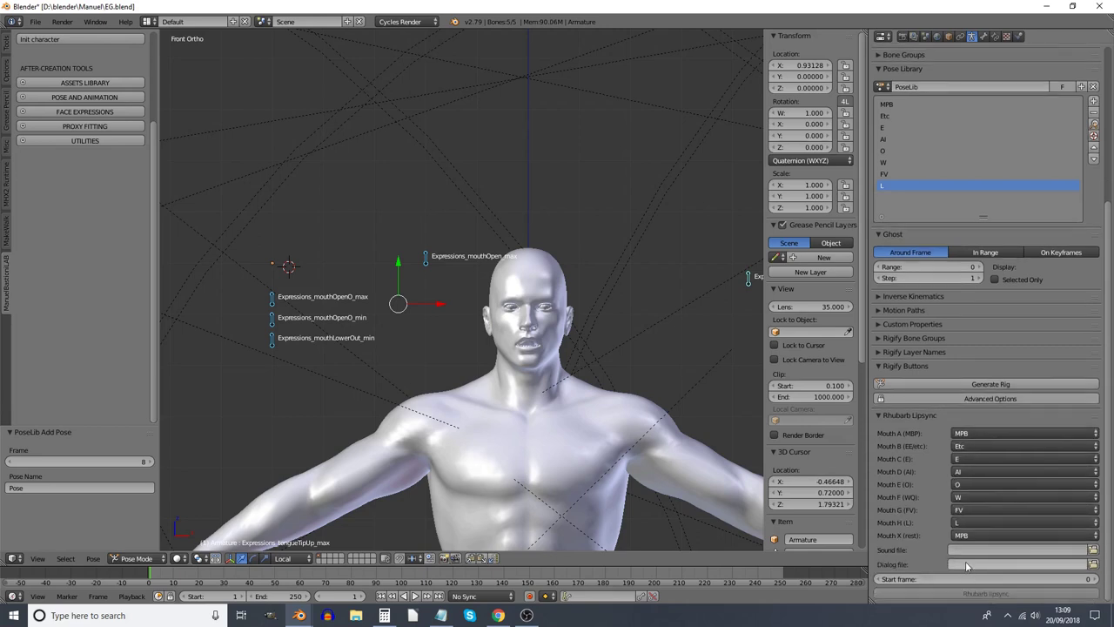